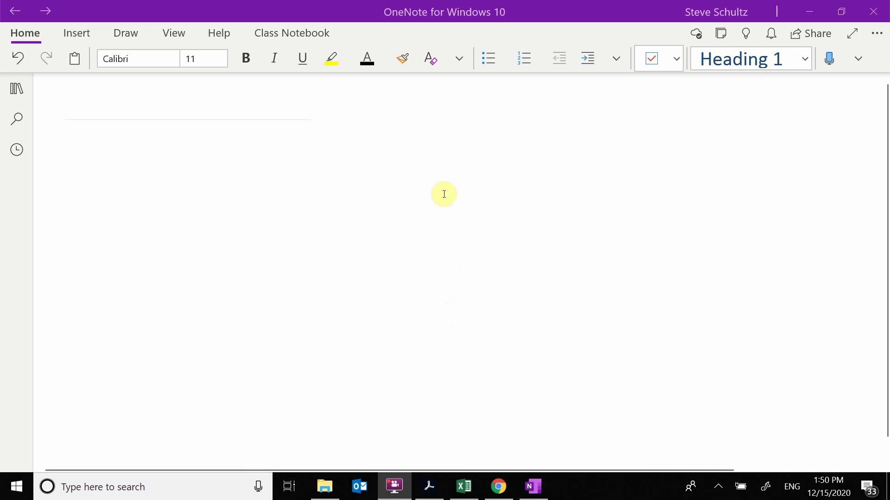
Step: Switch to the SBT-90 datasheet in Acrobat and scroll to the page 8 Forward Current vs. Forward Voltage graph
{"action": "left_click", "coordinate": [430, 486]}
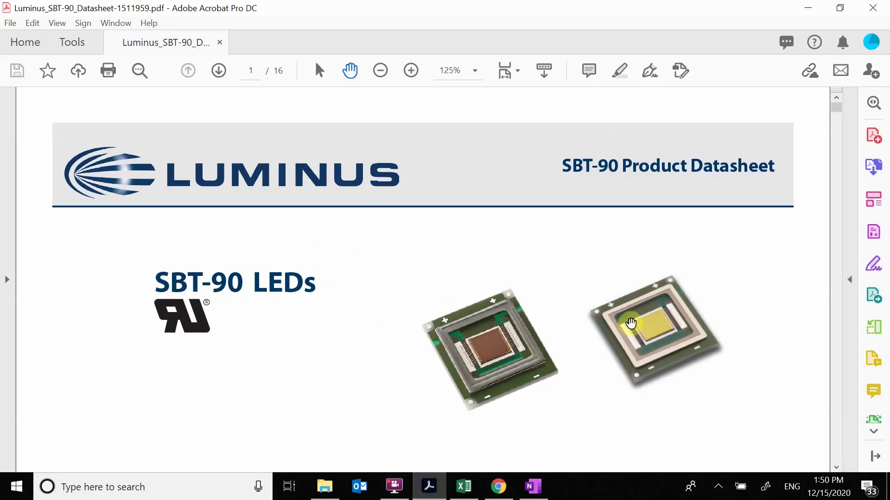
{"action": "scroll", "coordinate": [259, 319], "scroll_direction": "down", "scroll_amount": 3}
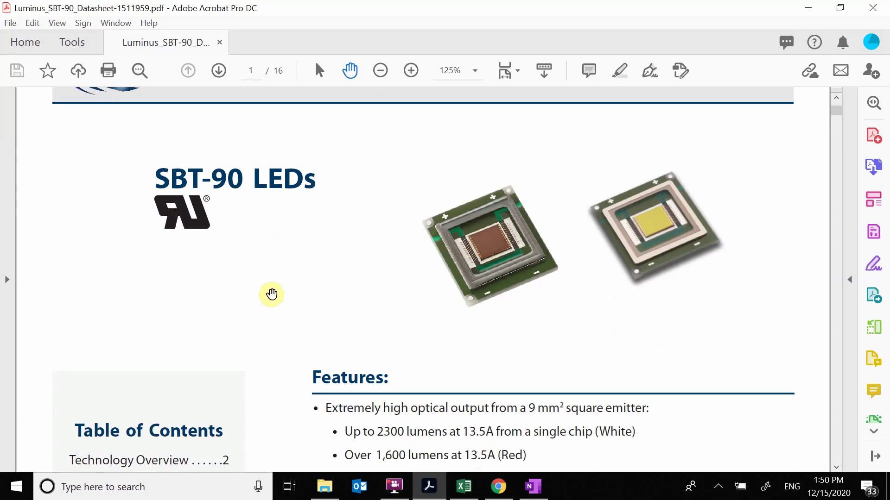
{"action": "scroll", "coordinate": [315, 306], "scroll_direction": "down", "scroll_amount": 1}
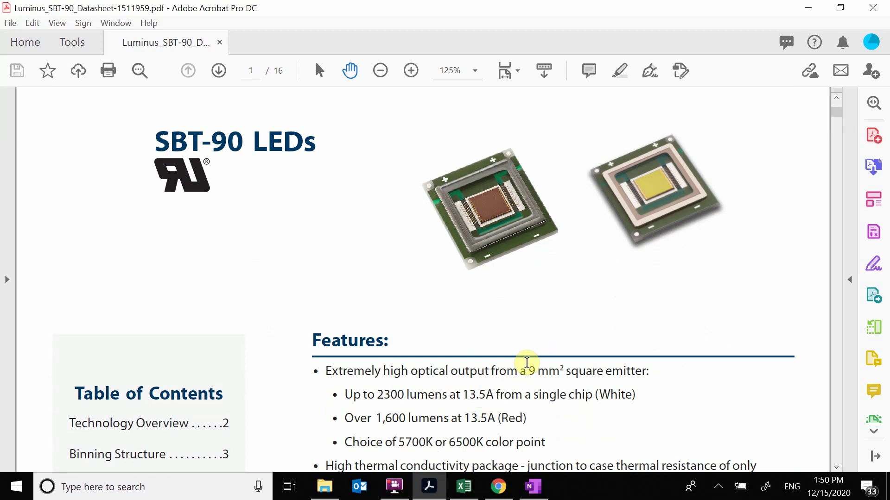
{"action": "scroll", "coordinate": [614, 344], "scroll_direction": "down", "scroll_amount": 1}
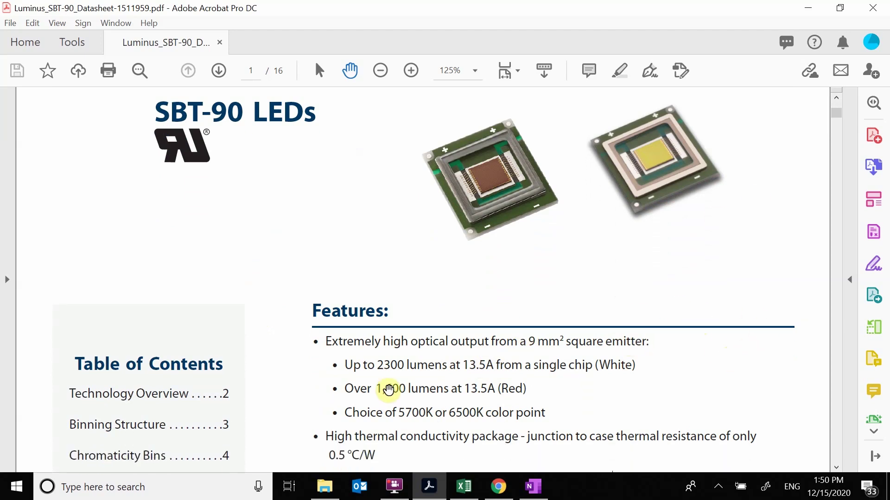
{"action": "scroll", "coordinate": [839, 392], "scroll_direction": "down", "scroll_amount": 20}
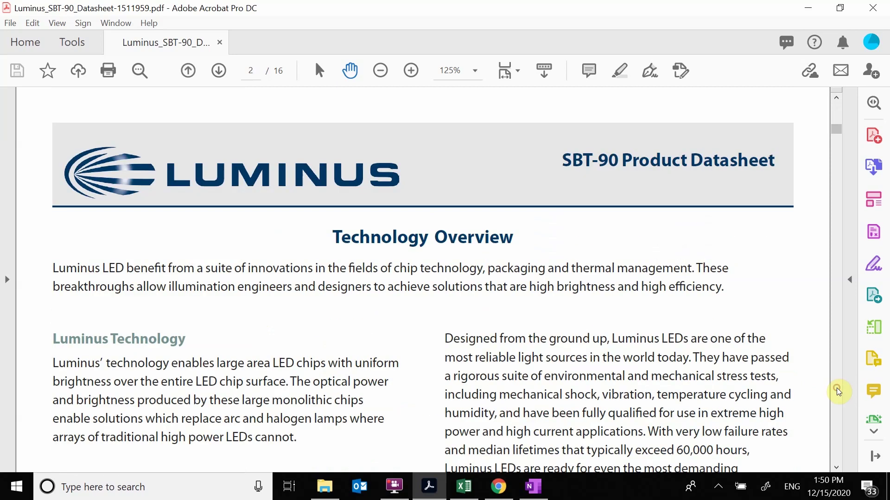
{"action": "scroll", "coordinate": [839, 392], "scroll_direction": "down", "scroll_amount": 10}
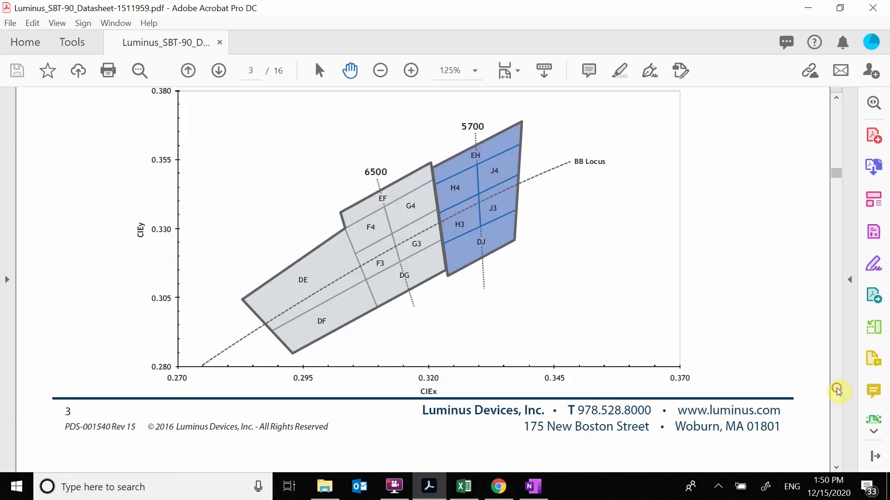
{"action": "scroll", "coordinate": [839, 392], "scroll_direction": "down", "scroll_amount": 20}
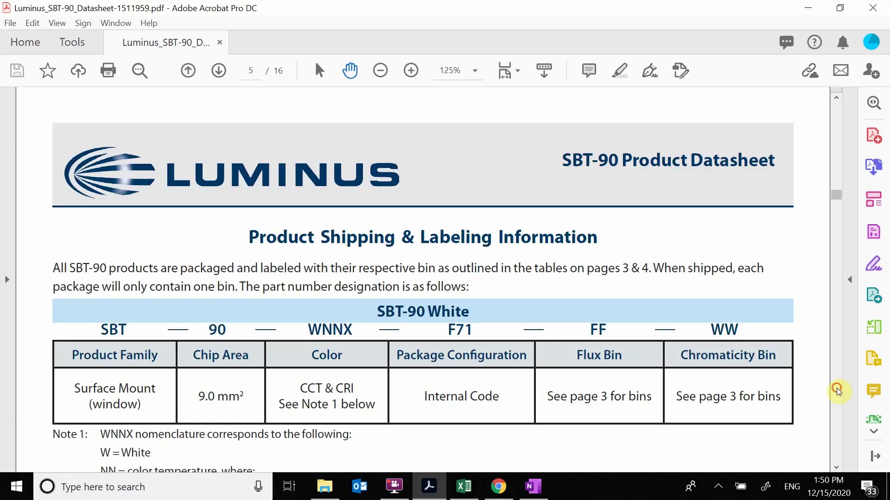
{"action": "scroll", "coordinate": [839, 392], "scroll_direction": "down", "scroll_amount": 3}
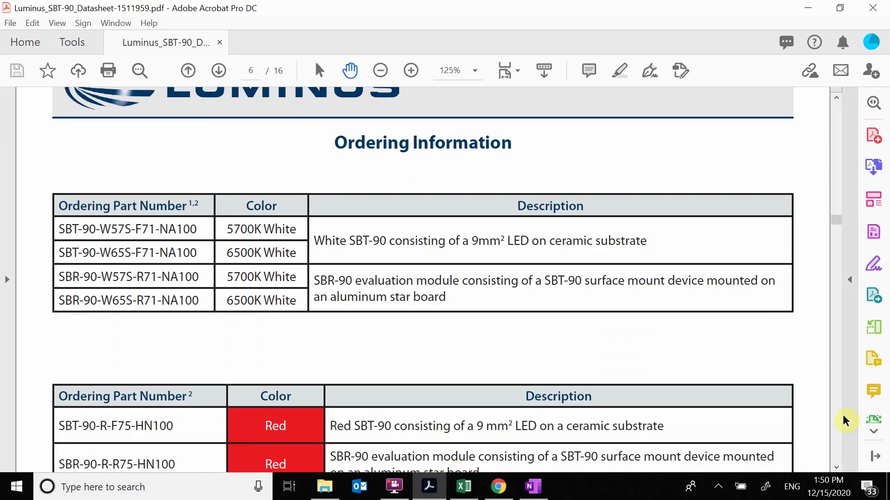
{"action": "scroll", "coordinate": [840, 424], "scroll_direction": "down", "scroll_amount": 5}
{"action": "scroll", "coordinate": [840, 424], "scroll_direction": "down", "scroll_amount": 15}
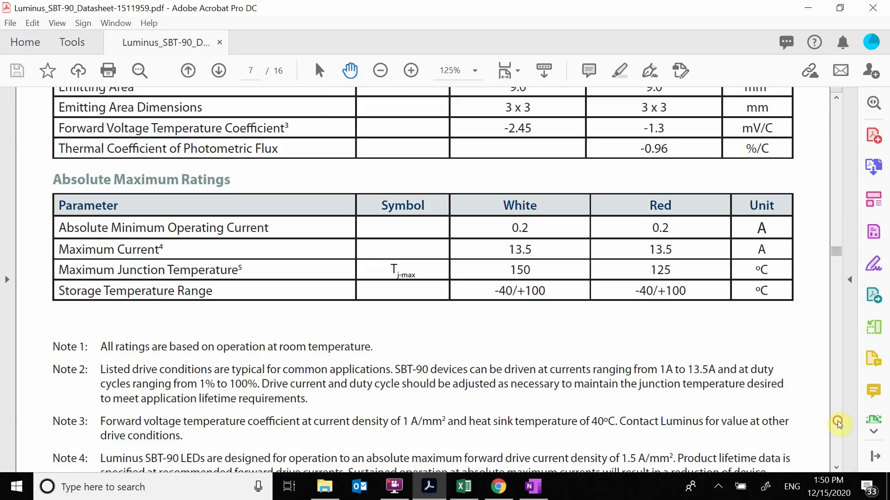
{"action": "scroll", "coordinate": [840, 424], "scroll_direction": "down", "scroll_amount": 10}
{"action": "scroll", "coordinate": [570, 385], "scroll_direction": "up", "scroll_amount": 5}
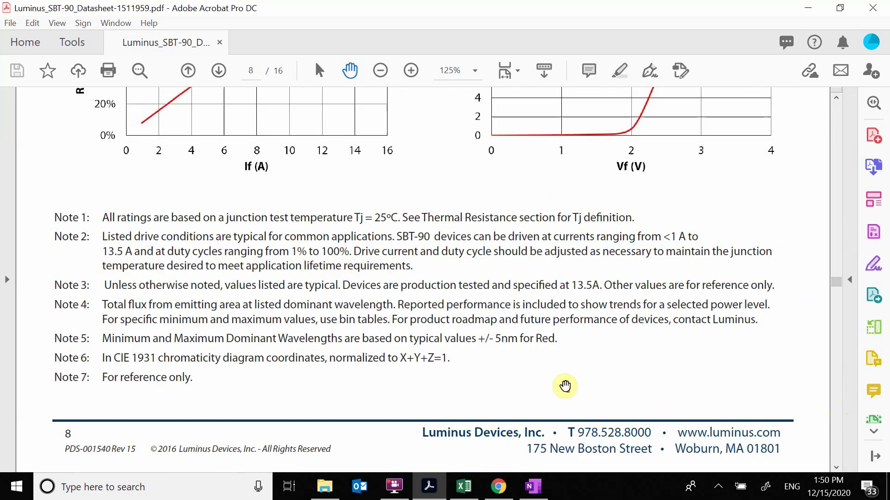
{"action": "scroll", "coordinate": [589, 382], "scroll_direction": "up", "scroll_amount": 2}
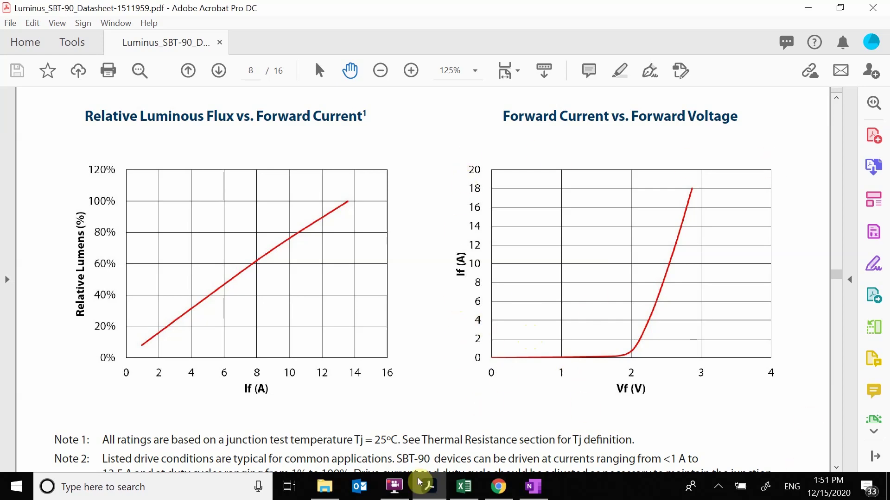
Step: Maximize the HW1 folder window and open IV_LED.jpg in Photos
{"action": "left_click", "coordinate": [327, 487]}
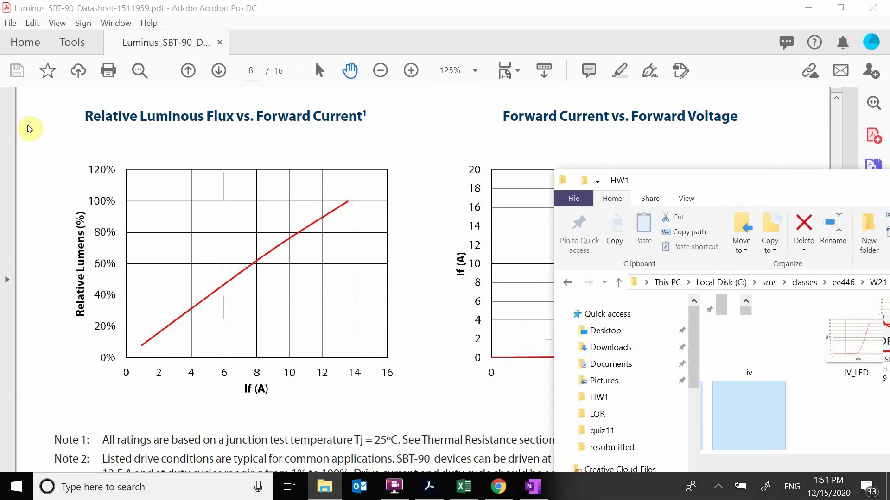
{"action": "left_click_drag", "start_coordinate": [657, 125], "coordinate": [358, 93]}
{"action": "left_click", "coordinate": [621, 89]}
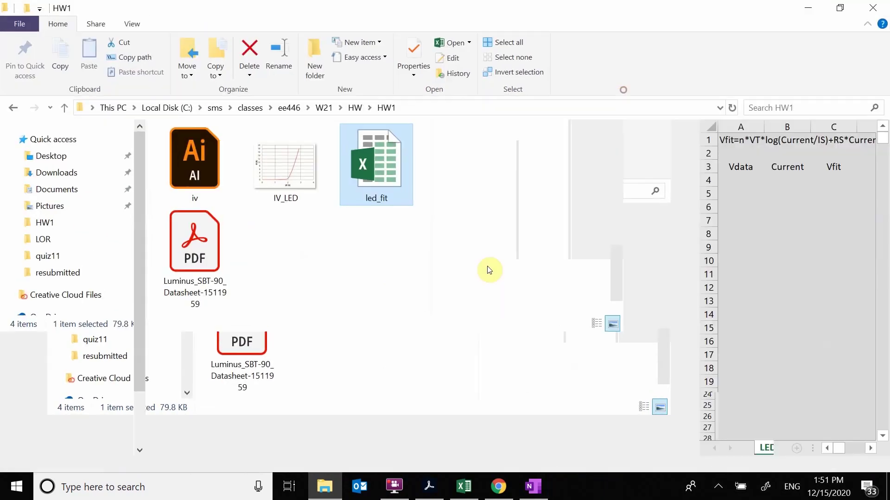
{"action": "left_click", "coordinate": [285, 183]}
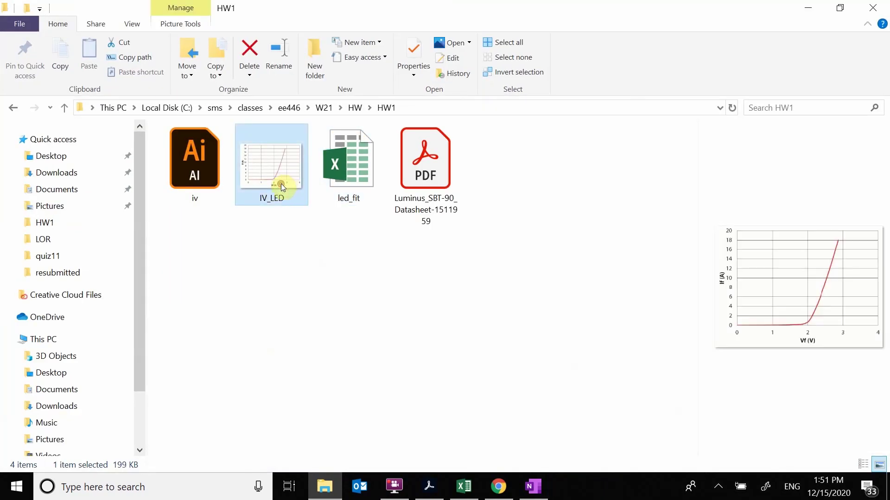
{"action": "double_click", "coordinate": [282, 186]}
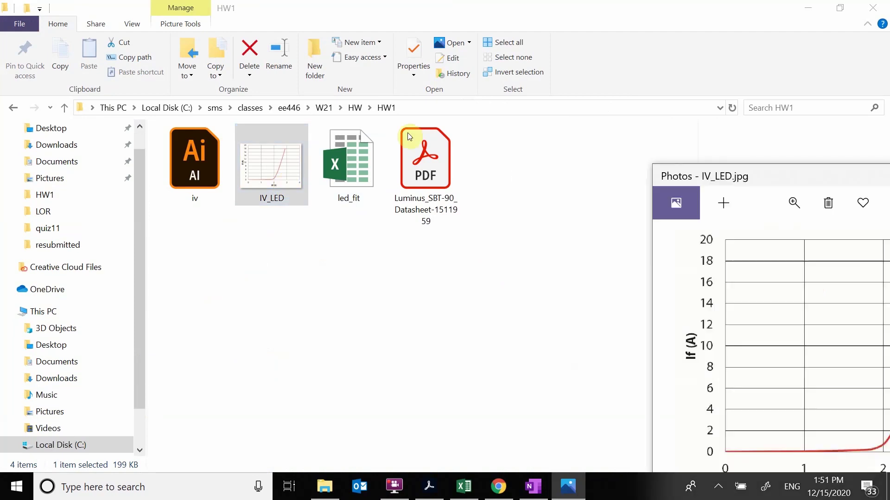
{"action": "left_click", "coordinate": [601, 69]}
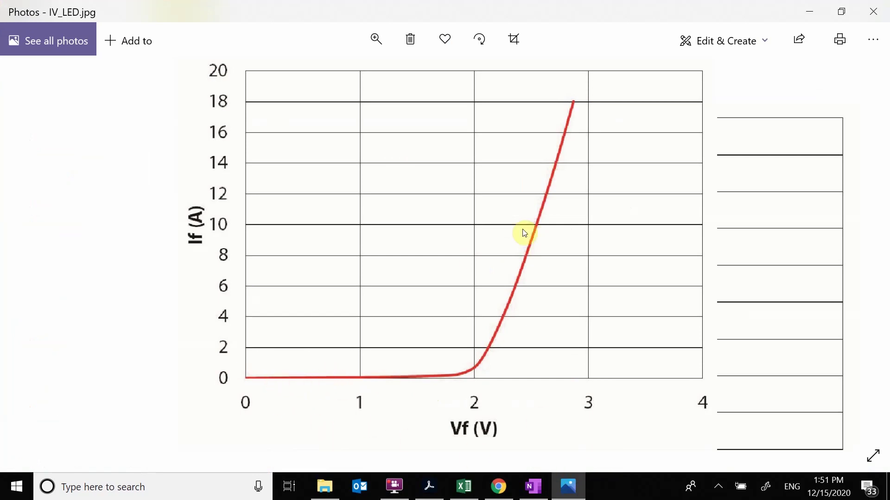
Step: Load the IV_LED image into WebPlotDigitizer in Chrome via File > Load Image(s)
{"action": "left_click", "coordinate": [500, 486]}
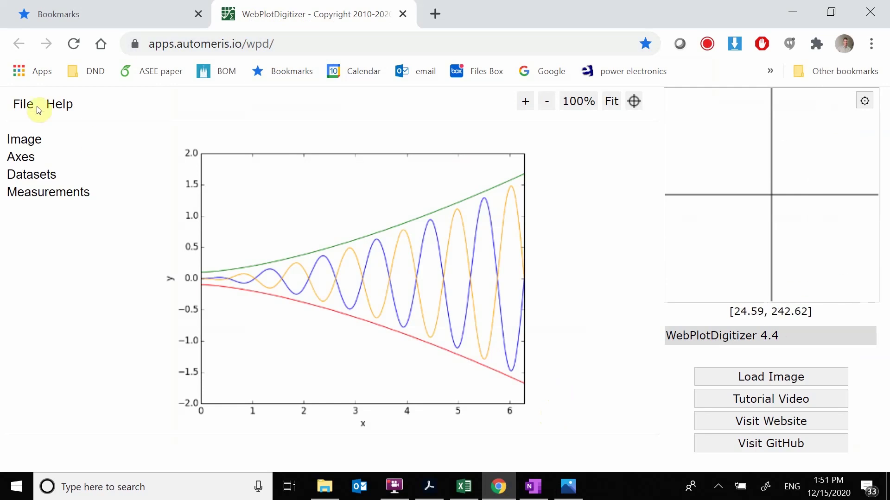
{"action": "mouse_move", "coordinate": [31, 108]}
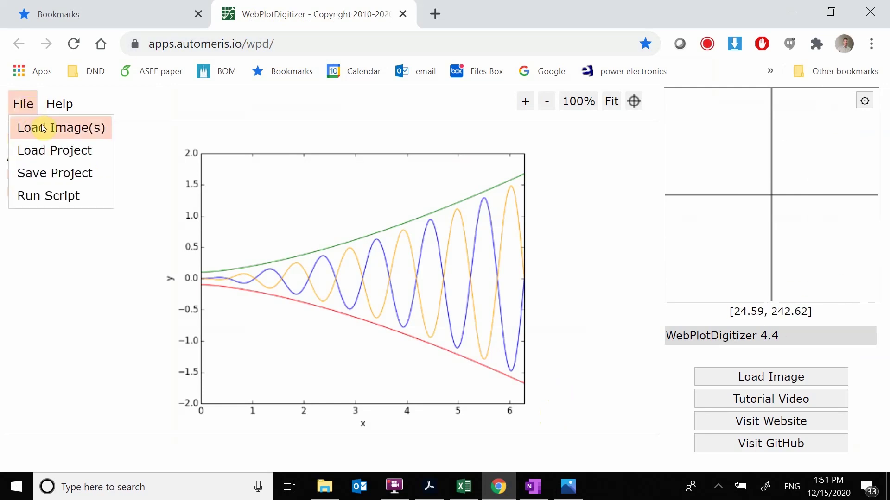
{"action": "left_click", "coordinate": [35, 124]}
{"action": "left_click", "coordinate": [369, 203]}
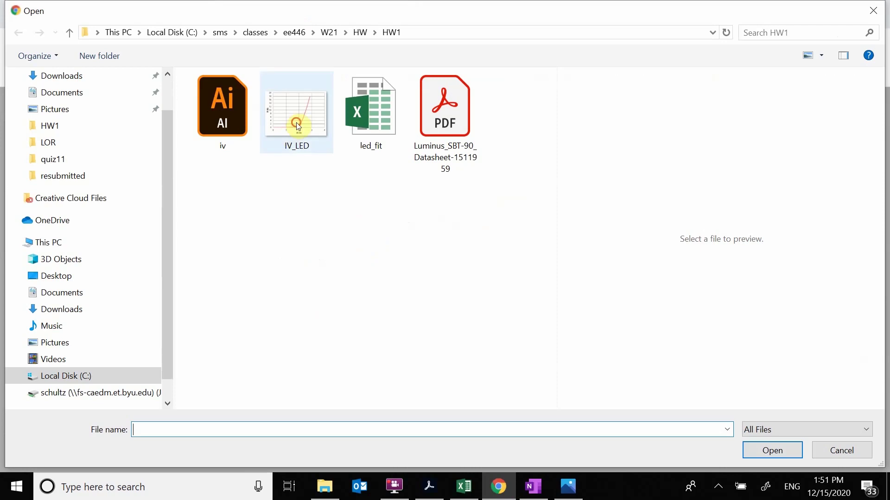
{"action": "double_click", "coordinate": [296, 123]}
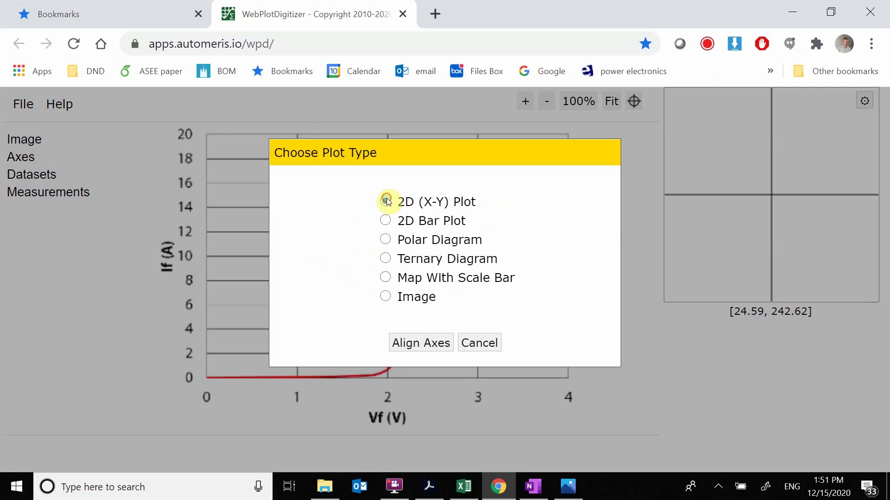
Step: Choose 2D (X-Y) Plot and mark X1 at 0 V, X2 at 3 V, Y1 at 2 A, Y2 at 18 A
{"action": "left_click", "coordinate": [436, 346]}
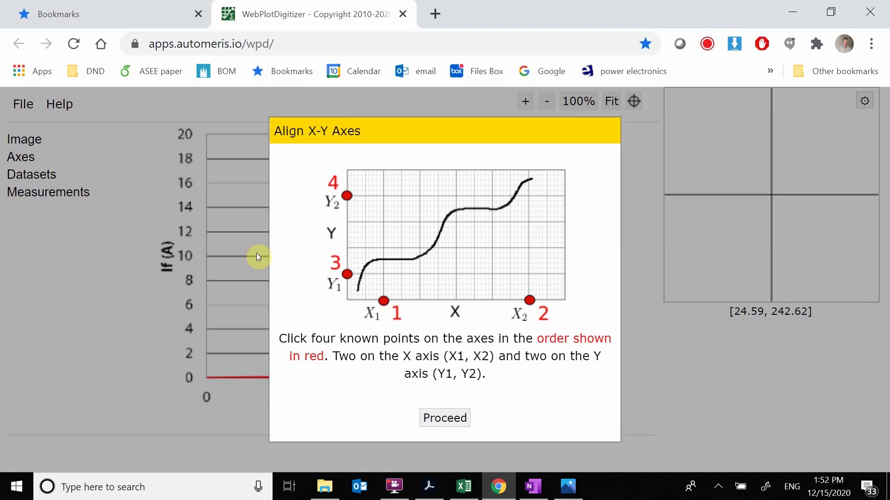
{"action": "left_click", "coordinate": [452, 418]}
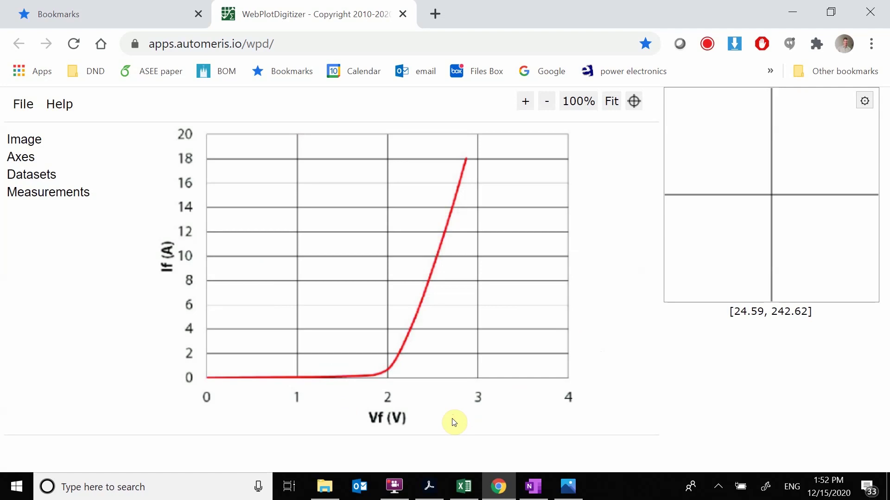
{"action": "left_click", "coordinate": [207, 377]}
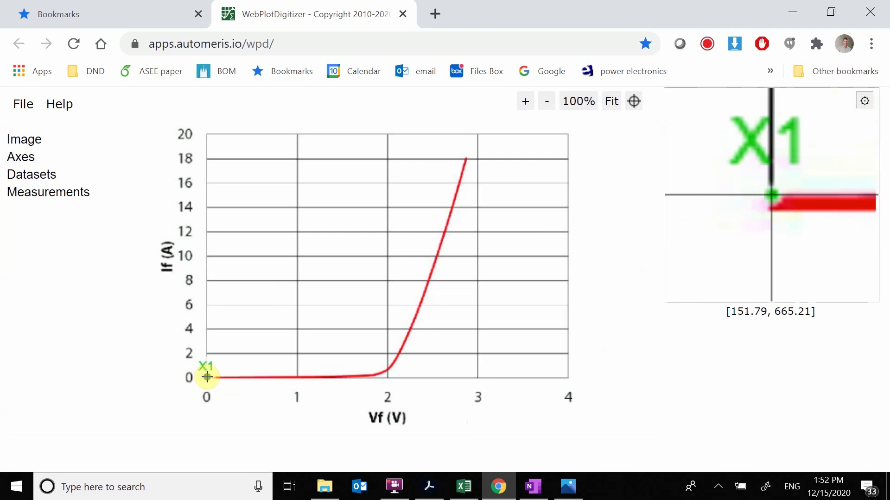
{"action": "left_click", "coordinate": [480, 377]}
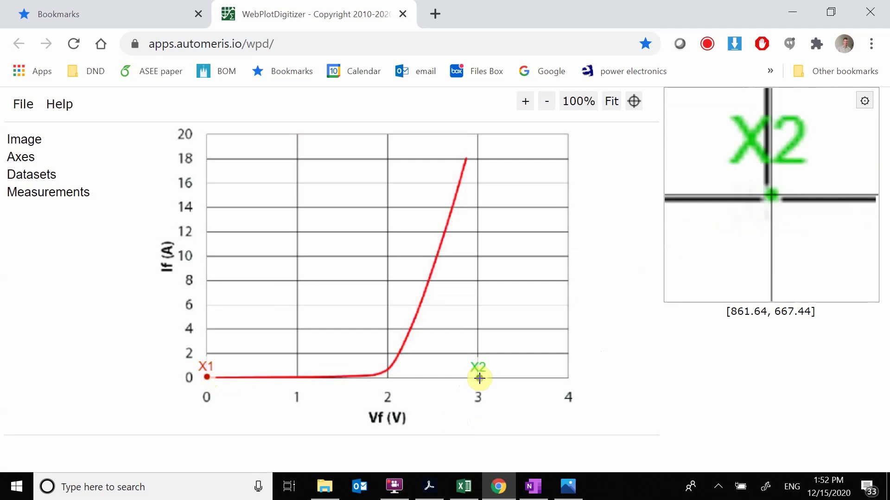
{"action": "left_click", "coordinate": [208, 353]}
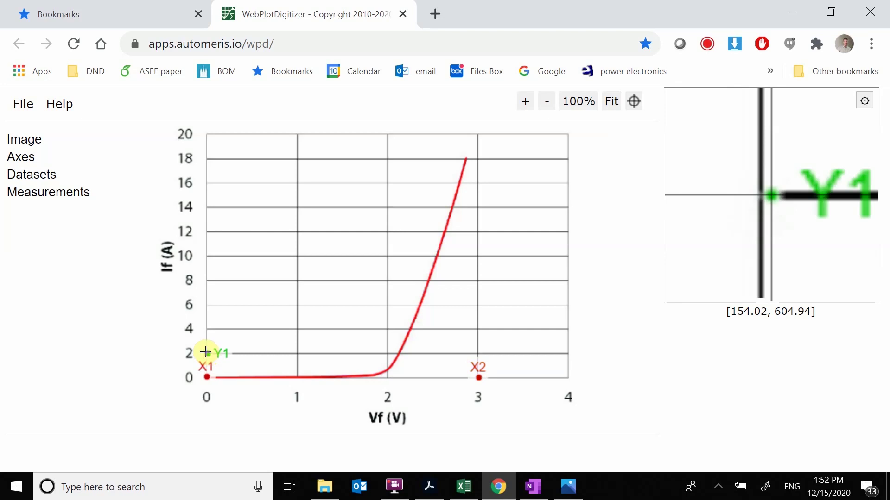
{"action": "left_click", "coordinate": [208, 159]}
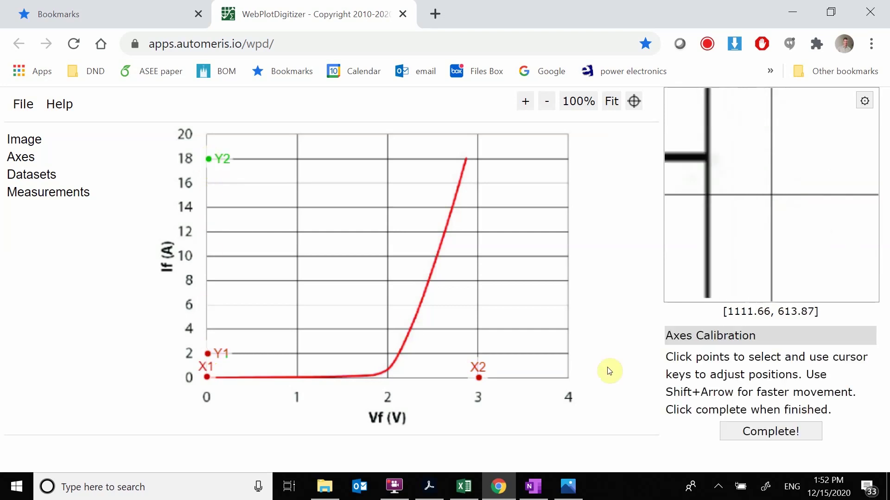
Step: Enter axis calibration values X 0 and 3, Y 2 and 18, and confirm with OK
{"action": "left_click", "coordinate": [757, 433]}
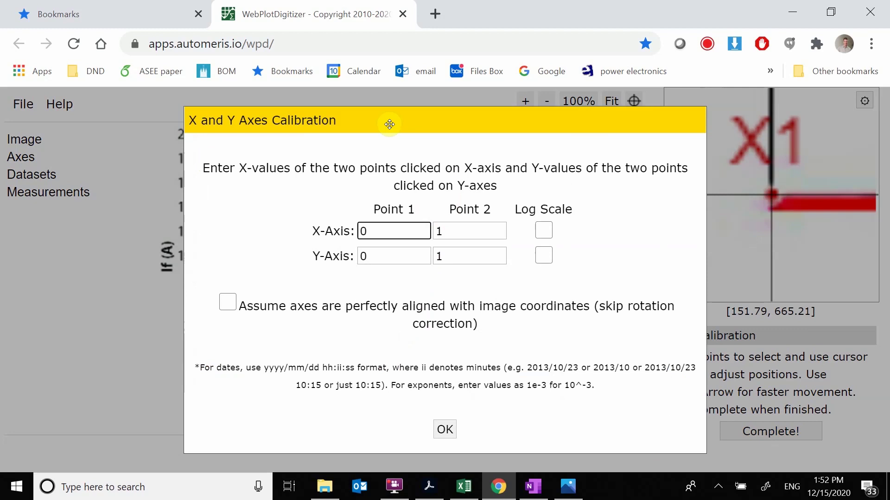
{"action": "left_click_drag", "start_coordinate": [421, 125], "coordinate": [452, 49]}
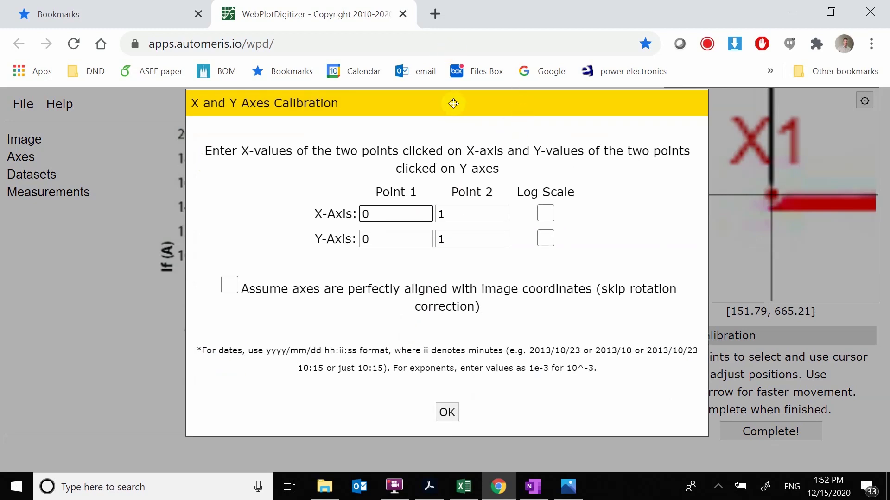
{"action": "left_click_drag", "start_coordinate": [453, 99], "coordinate": [561, 102]}
{"action": "left_click", "coordinate": [488, 218]}
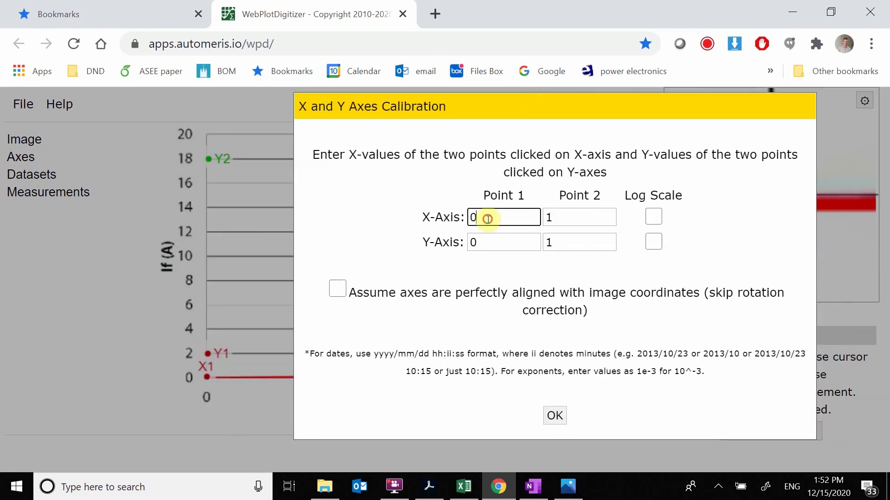
{"action": "left_click_drag", "start_coordinate": [488, 218], "coordinate": [445, 220]}
{"action": "left_click_drag", "start_coordinate": [580, 109], "coordinate": [559, 84]}
{"action": "left_click_drag", "start_coordinate": [558, 217], "coordinate": [495, 217]}
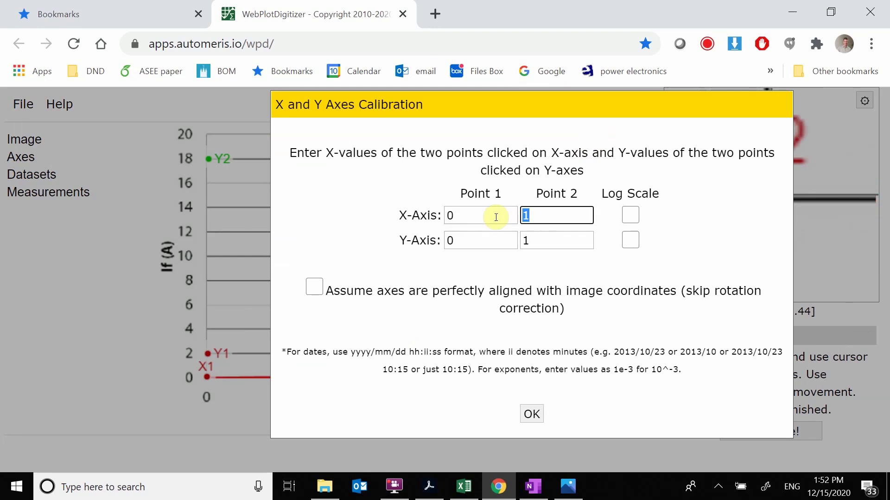
{"action": "type", "text": "3"}
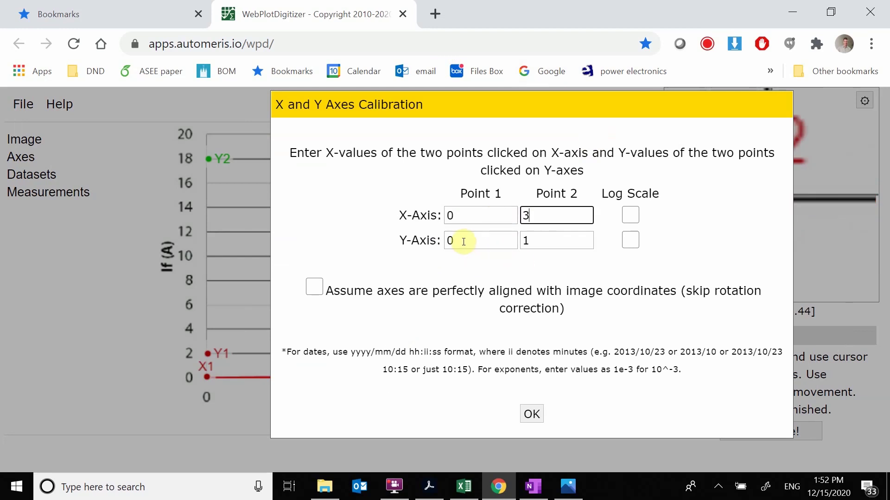
{"action": "left_click_drag", "start_coordinate": [463, 241], "coordinate": [435, 241]}
{"action": "type", "text": "2"}
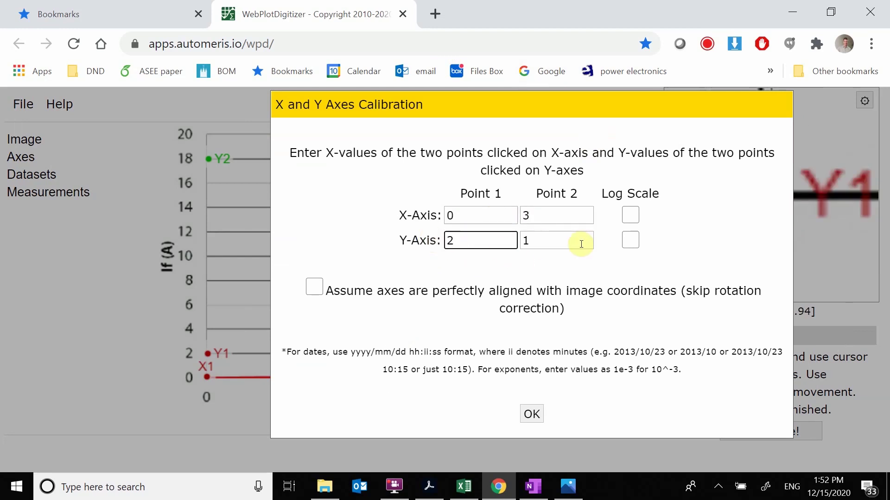
{"action": "left_click_drag", "start_coordinate": [579, 242], "coordinate": [562, 242]}
{"action": "type", "text": "18"}
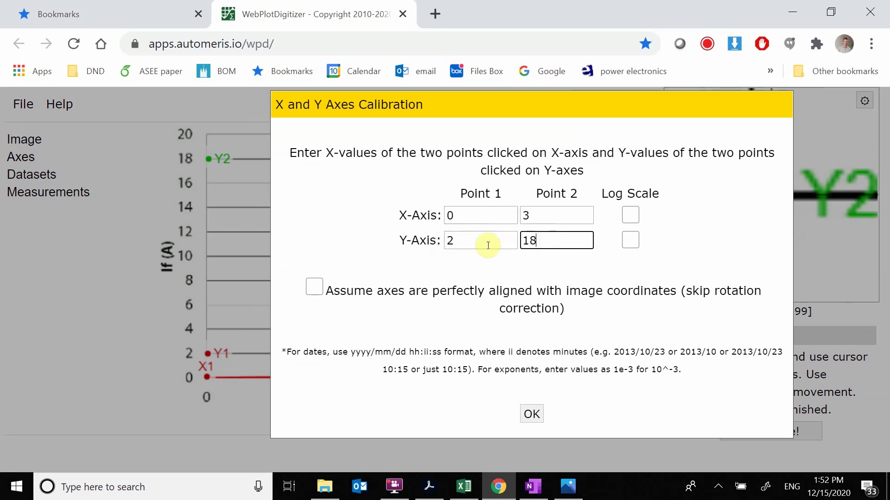
{"action": "left_click", "coordinate": [532, 413]}
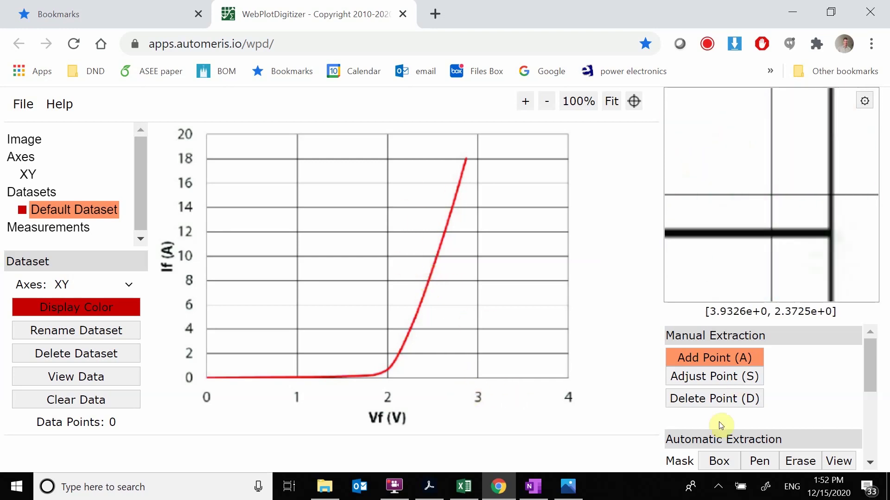
Step: Set the foreground colour to the red curve's colour using the Color Picker
{"action": "scroll", "coordinate": [776, 378], "scroll_direction": "down", "scroll_amount": 2}
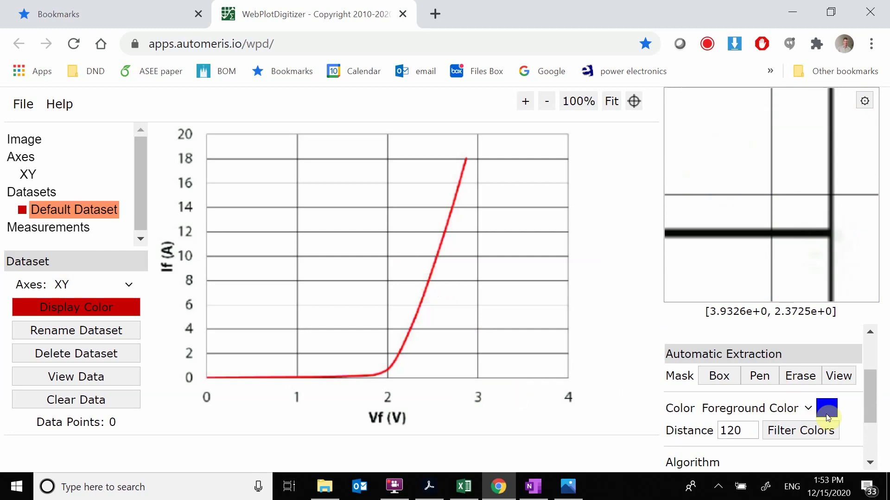
{"action": "left_click", "coordinate": [827, 408]}
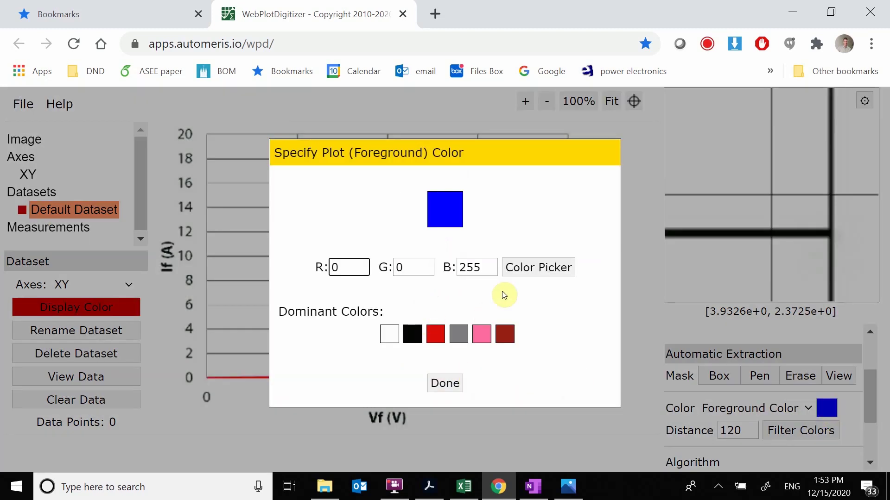
{"action": "left_click", "coordinate": [538, 274]}
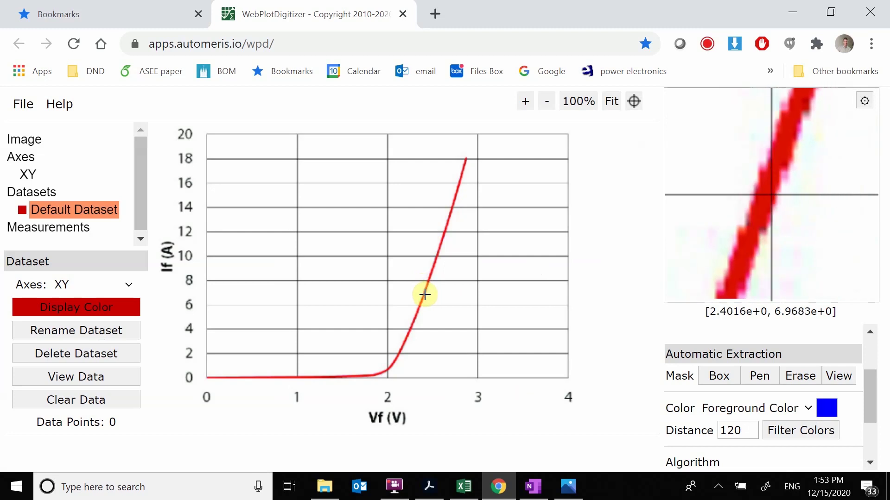
{"action": "left_click", "coordinate": [425, 294]}
{"action": "left_click", "coordinate": [441, 381]}
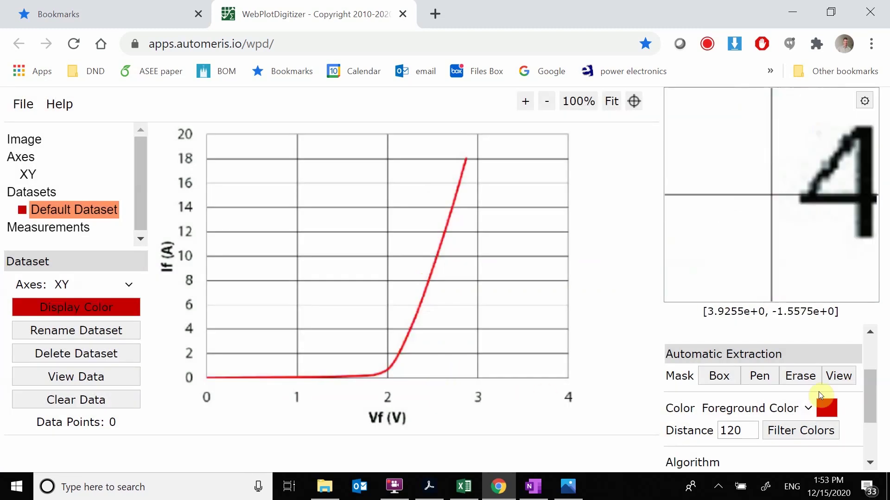
Step: Paint a pen mask over the whole red I-V curve from 18 A down to 0 V
{"action": "scroll", "coordinate": [823, 393], "scroll_direction": "down", "scroll_amount": 2}
{"action": "scroll", "coordinate": [822, 398], "scroll_direction": "up", "scroll_amount": 2}
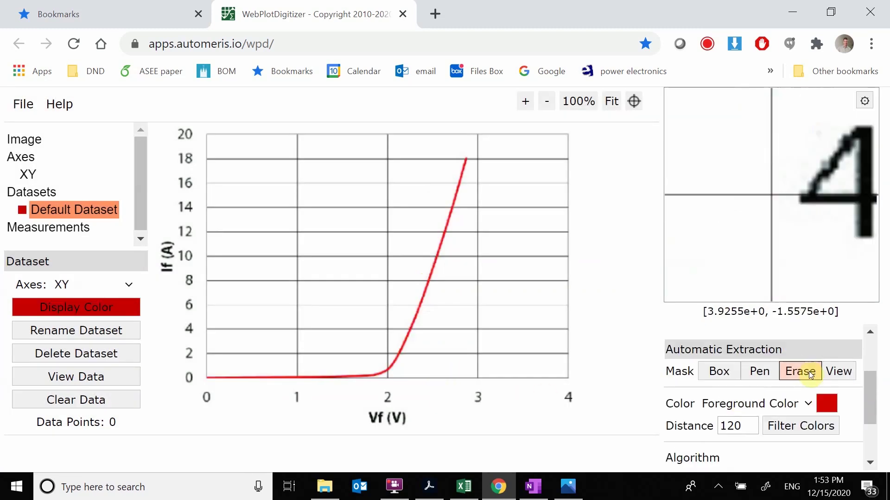
{"action": "left_click", "coordinate": [760, 373]}
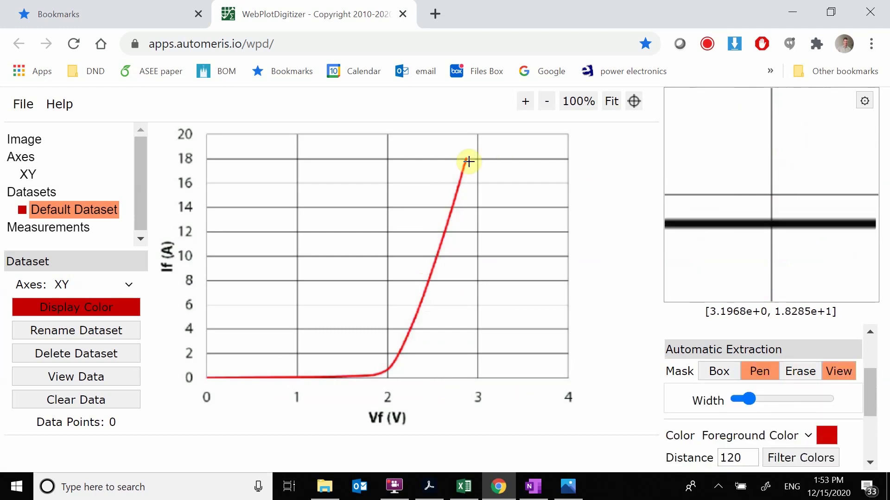
{"action": "mouse_move", "coordinate": [466, 157]}
{"action": "left_mouse_down"}
{"action": "mouse_move", "coordinate": [394, 361]}
{"action": "mouse_move", "coordinate": [343, 379]}
{"action": "mouse_move", "coordinate": [206, 378]}
{"action": "mouse_move", "coordinate": [248, 377]}
{"action": "left_mouse_up"}
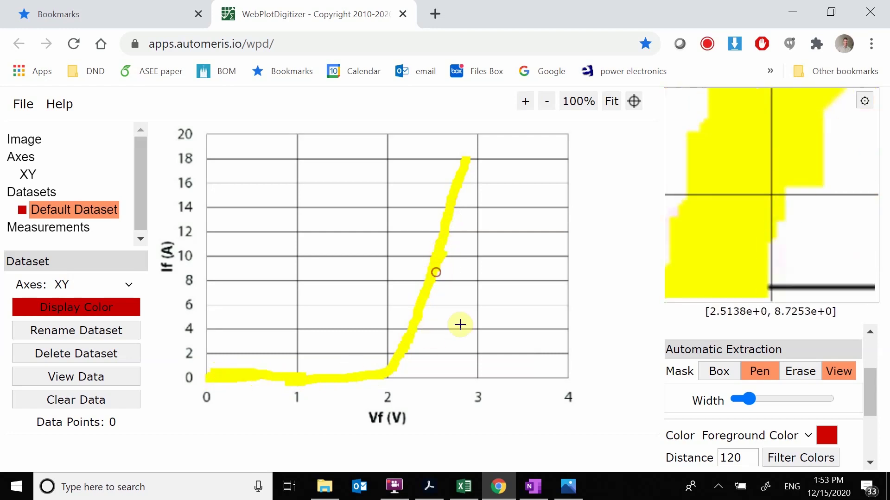
Step: Run extraction, view the 89 points, and download and open them as Default Dataset (1).csv
{"action": "scroll", "coordinate": [847, 393], "scroll_direction": "down", "scroll_amount": 2}
{"action": "scroll", "coordinate": [846, 393], "scroll_direction": "down", "scroll_amount": 1}
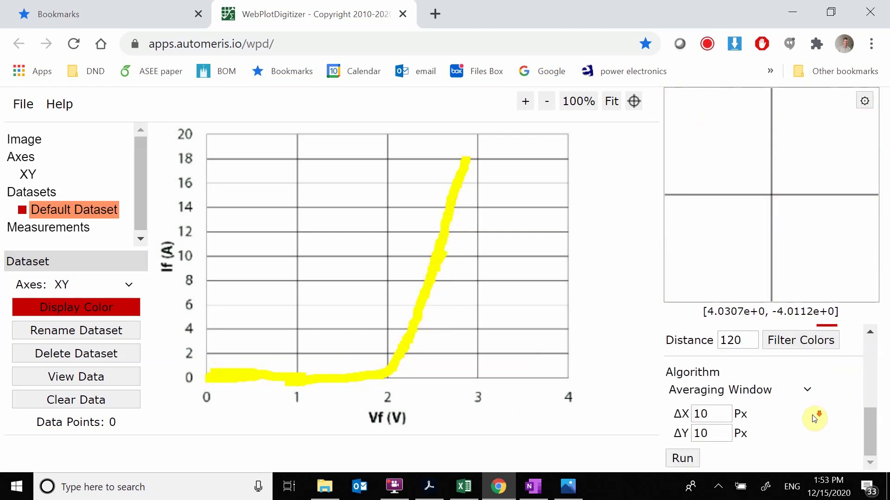
{"action": "left_click", "coordinate": [684, 459]}
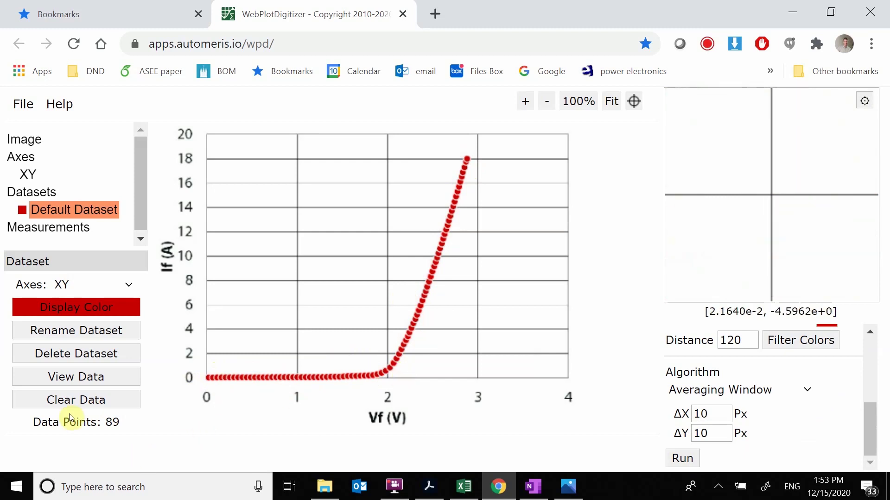
{"action": "left_click", "coordinate": [85, 380]}
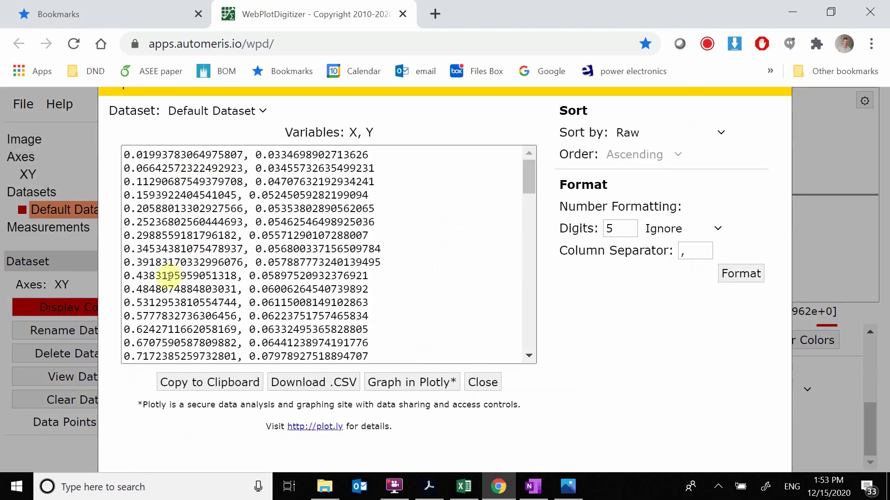
{"action": "left_click", "coordinate": [338, 385]}
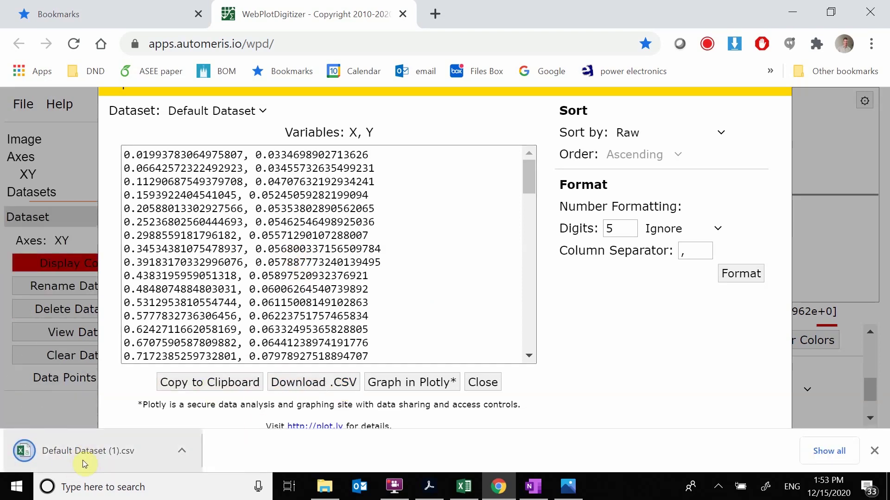
{"action": "left_click", "coordinate": [68, 456]}
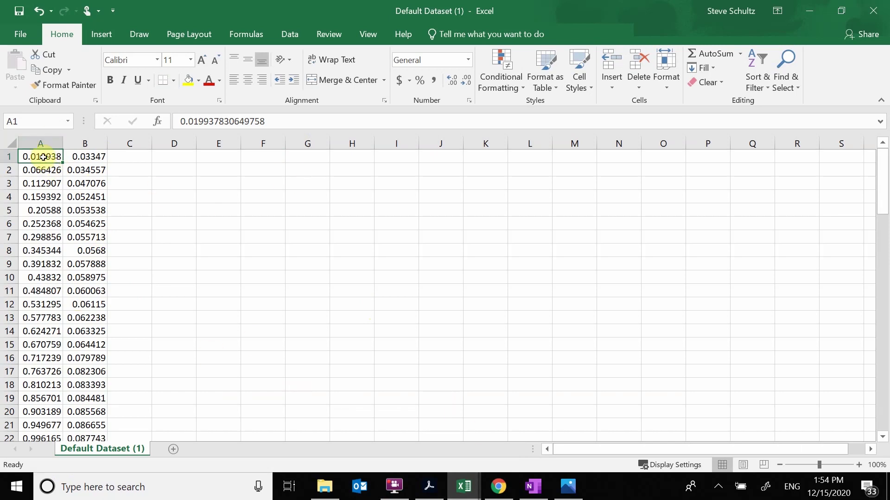
Step: Copy the 89 rows of voltage and current data in A1:B89
{"action": "key", "text": "shift+Down"}
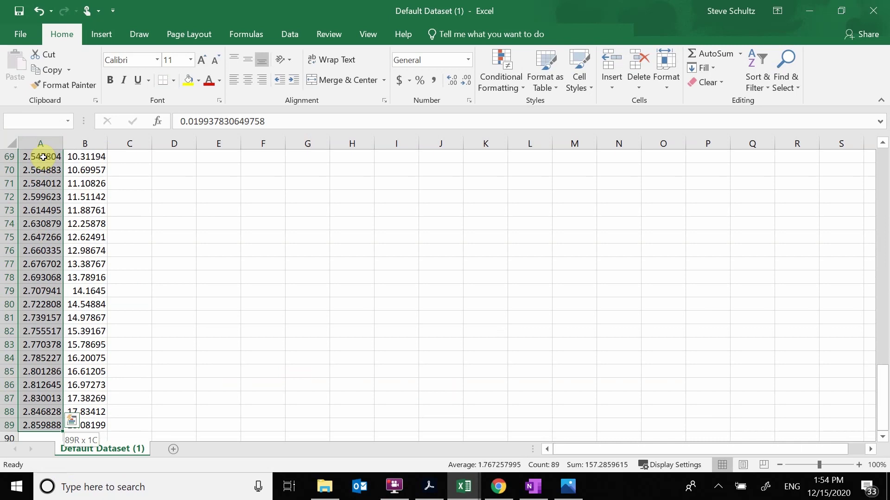
{"action": "key", "text": "shift+Right"}
{"action": "key", "text": "ctrl+c"}
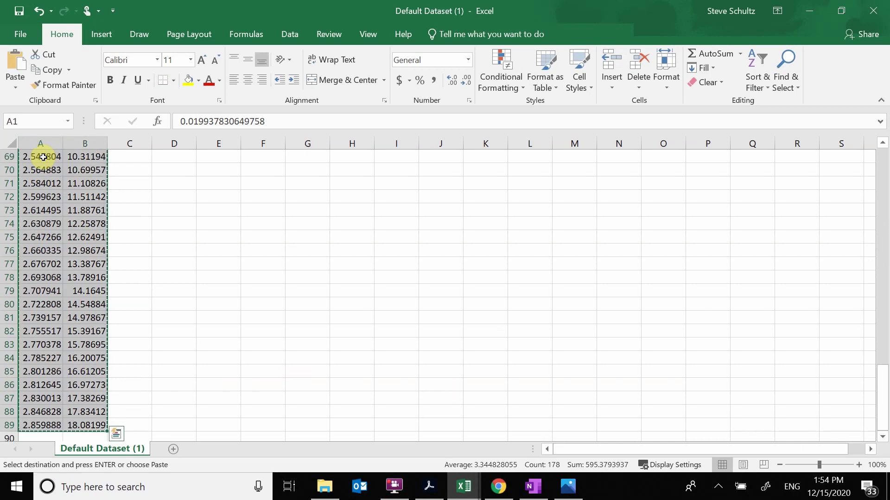
Step: Paste the data at cell A4 of led_fit under the Vdata and Current columns
{"action": "left_click", "coordinate": [454, 493]}
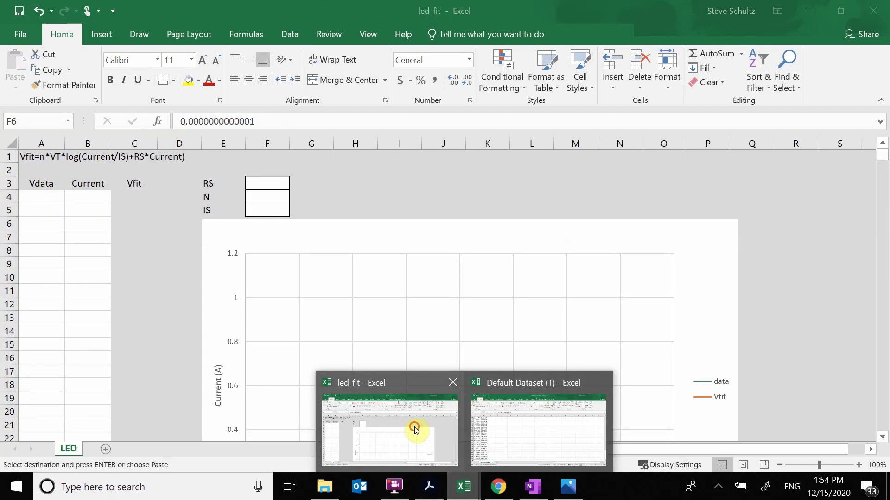
{"action": "left_click", "coordinate": [415, 430]}
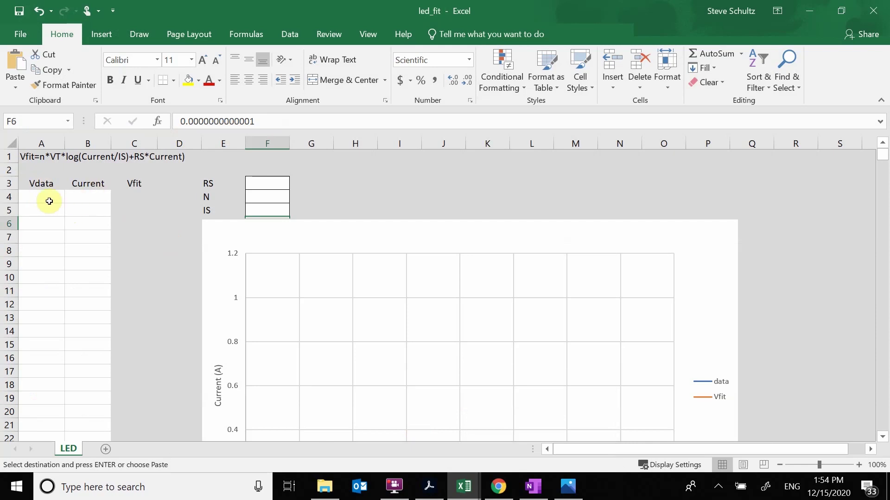
{"action": "left_click", "coordinate": [35, 196]}
{"action": "key", "text": "ctrl+v"}
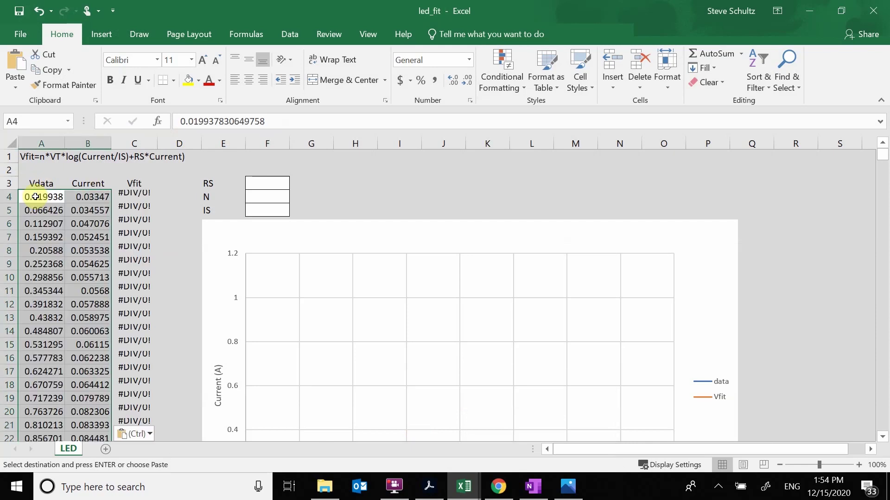
{"action": "scroll", "coordinate": [403, 347], "scroll_direction": "down", "scroll_amount": 5}
{"action": "scroll", "coordinate": [403, 348], "scroll_direction": "up", "scroll_amount": 2}
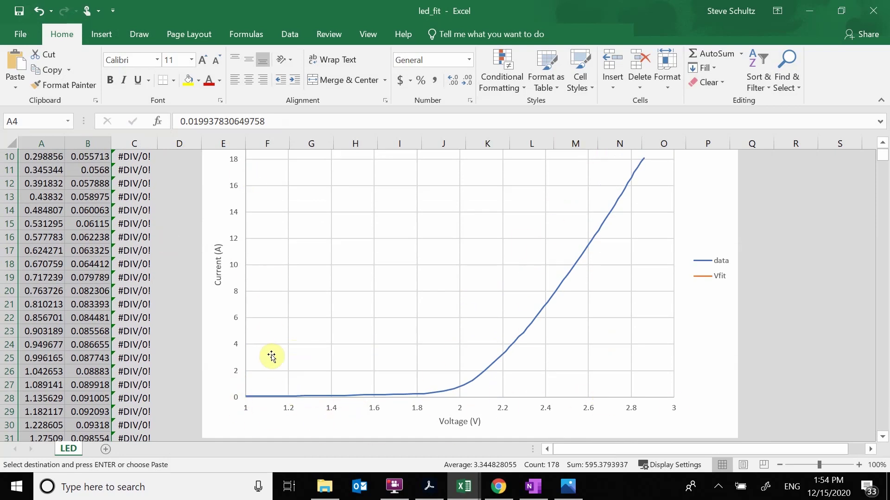
Step: In OneNote, sketch current–voltage axes with an exponential diode curve in red ink
{"action": "left_click", "coordinate": [534, 494]}
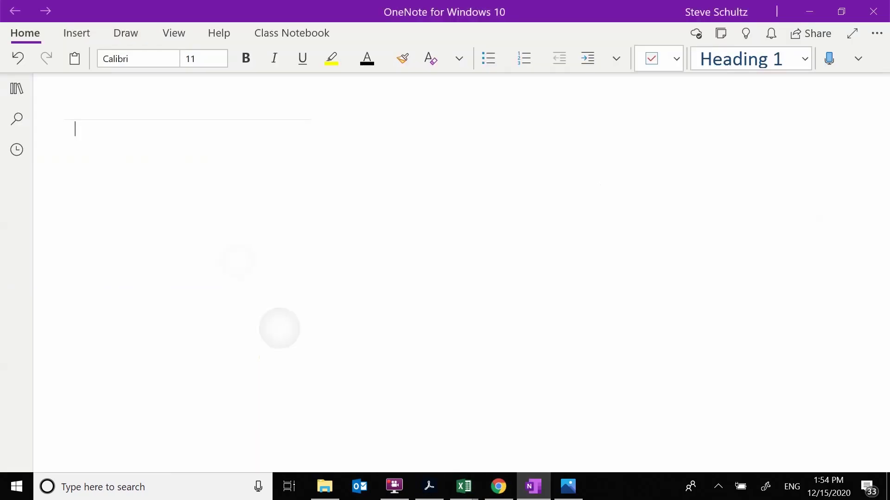
{"action": "left_click_drag", "start_coordinate": [209, 229], "coordinate": [271, 290]}
{"action": "mouse_move", "coordinate": [83, 144]}
{"action": "left_mouse_down"}
{"action": "mouse_move", "coordinate": [90, 137]}
{"action": "mouse_move", "coordinate": [88, 284]}
{"action": "mouse_move", "coordinate": [257, 270]}
{"action": "mouse_move", "coordinate": [251, 255]}
{"action": "left_mouse_up"}
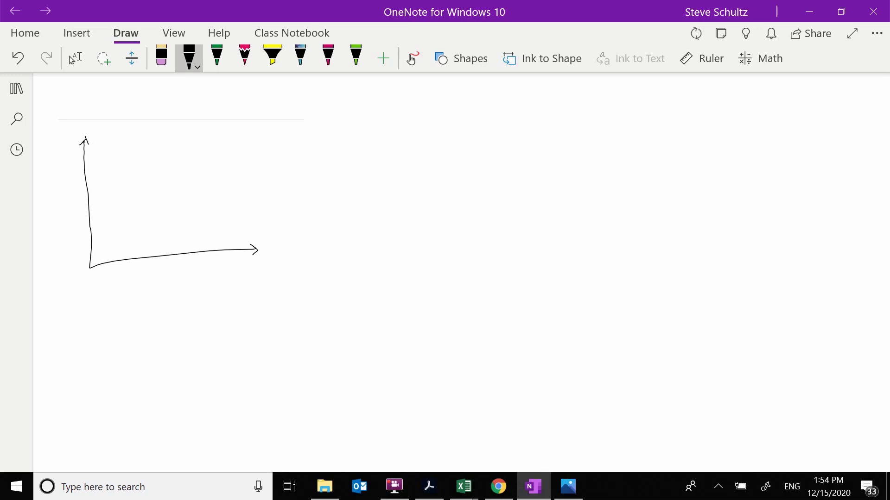
{"action": "mouse_move", "coordinate": [451, 498]}
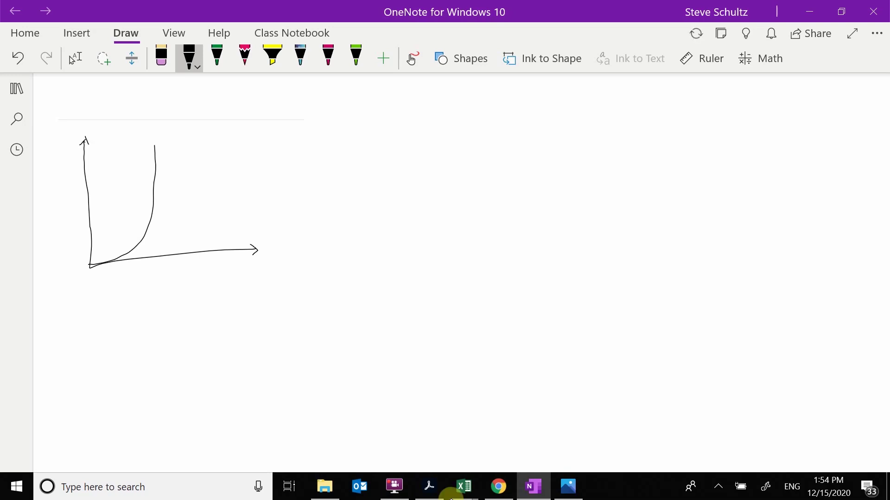
{"action": "key", "text": "ctrl+z"}
{"action": "left_click", "coordinate": [245, 58]}
{"action": "left_click_drag", "start_coordinate": [92, 265], "coordinate": [113, 253]}
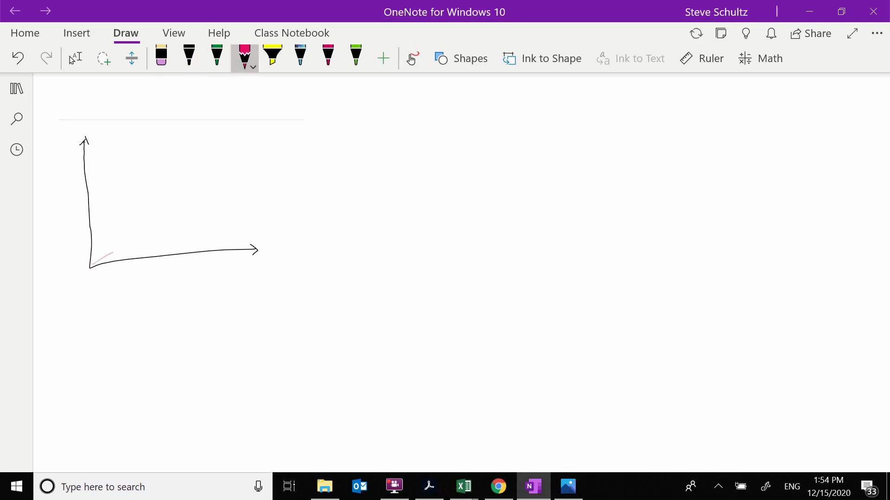
Step: Handwrite the exponential diode equation for ID with thermal voltage 0.026 in black ink
{"action": "left_click", "coordinate": [189, 56]}
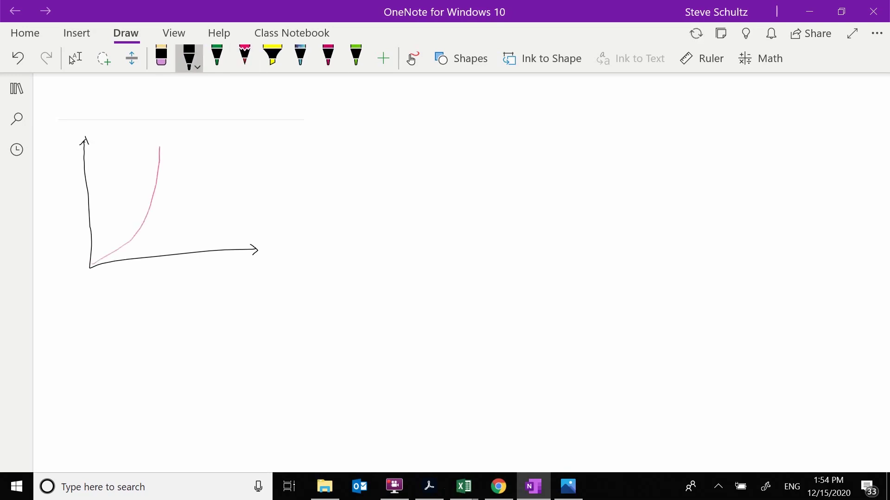
{"action": "mouse_move", "coordinate": [336, 138]}
{"action": "left_mouse_down"}
{"action": "mouse_move", "coordinate": [335, 155]}
{"action": "mouse_move", "coordinate": [343, 137]}
{"action": "mouse_move", "coordinate": [346, 161]}
{"action": "left_mouse_up"}
{"action": "mouse_move", "coordinate": [360, 150]}
{"action": "left_mouse_down"}
{"action": "mouse_move", "coordinate": [398, 136]}
{"action": "mouse_move", "coordinate": [393, 156]}
{"action": "mouse_move", "coordinate": [426, 146]}
{"action": "mouse_move", "coordinate": [428, 154]}
{"action": "left_mouse_up"}
{"action": "left_click_drag", "start_coordinate": [433, 149], "coordinate": [444, 155]}
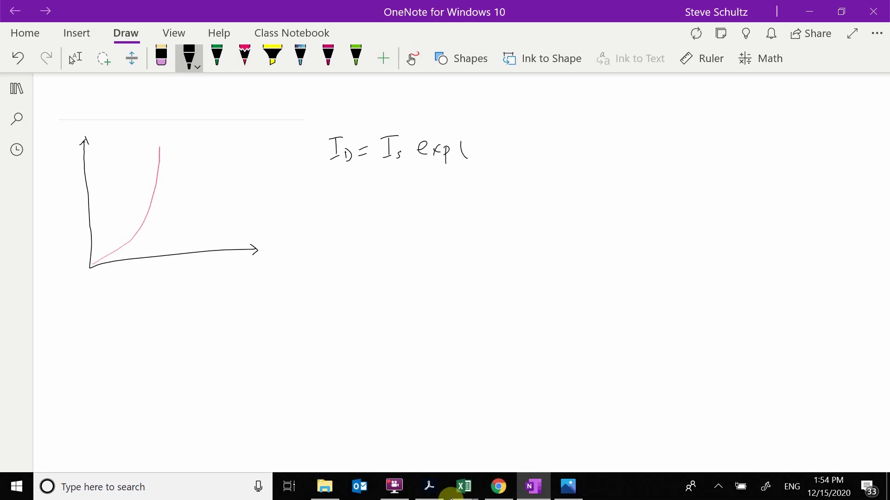
{"action": "mouse_move", "coordinate": [477, 124]}
{"action": "left_mouse_down"}
{"action": "mouse_move", "coordinate": [494, 142]}
{"action": "mouse_move", "coordinate": [486, 119]}
{"action": "left_mouse_up"}
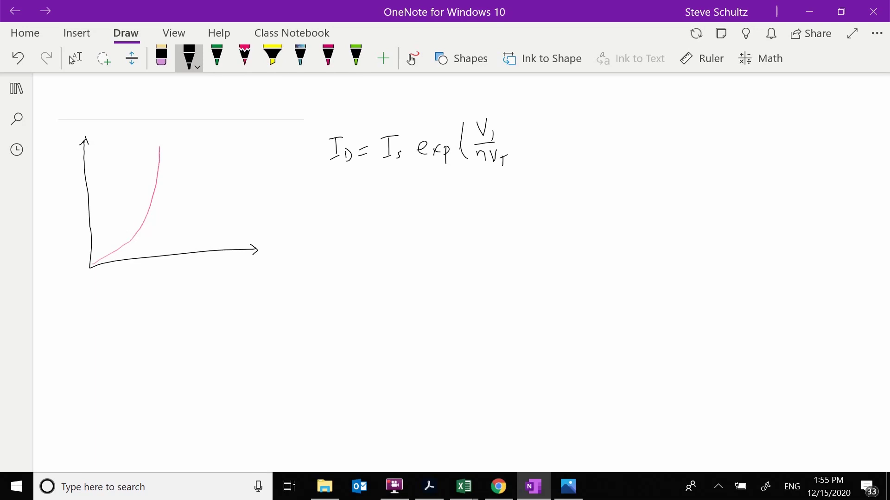
{"action": "left_click_drag", "start_coordinate": [477, 155], "coordinate": [523, 161]}
{"action": "left_click_drag", "start_coordinate": [526, 151], "coordinate": [527, 162]}
{"action": "left_click_drag", "start_coordinate": [533, 116], "coordinate": [540, 126]}
{"action": "key", "text": "Escape"}
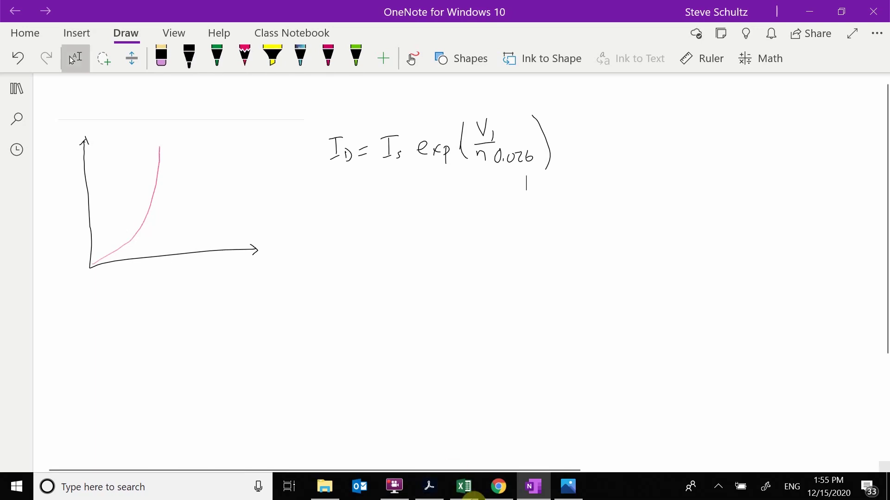
Step: Compare against the led_fit chart in Excel, then undo the exponential curve sketch
{"action": "left_click", "coordinate": [417, 441]}
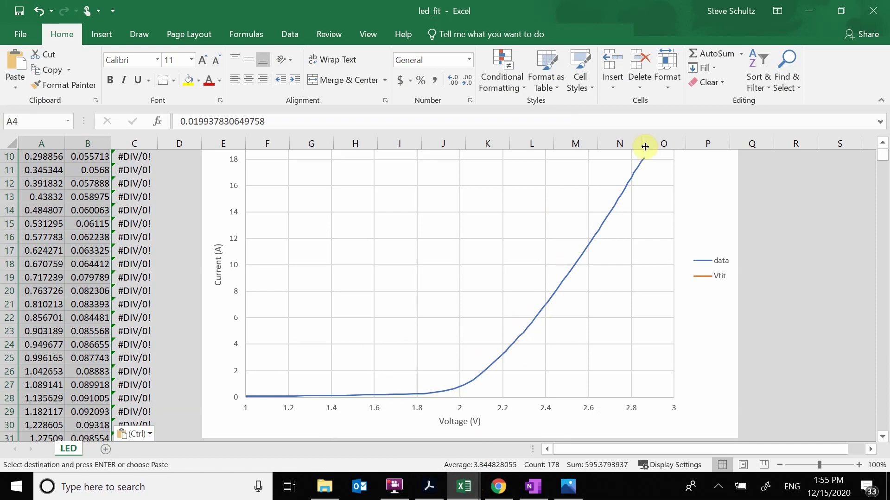
{"action": "left_click", "coordinate": [533, 486]}
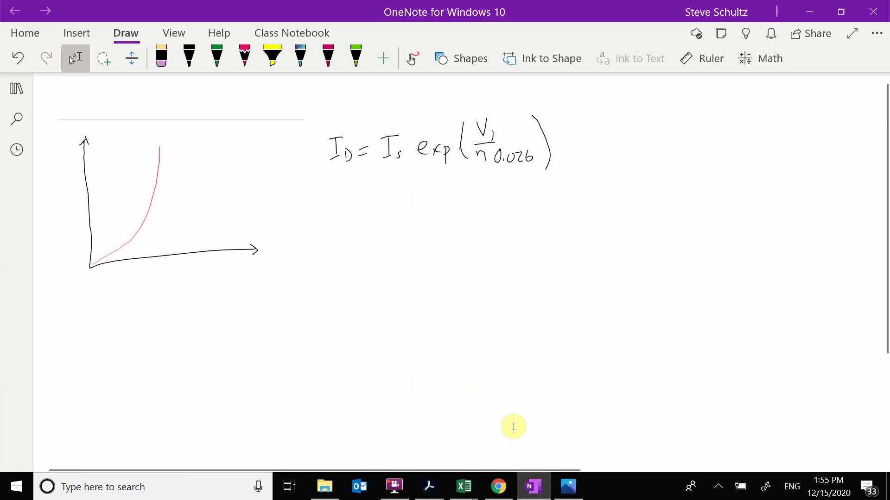
{"action": "key", "text": "ctrl+z"}
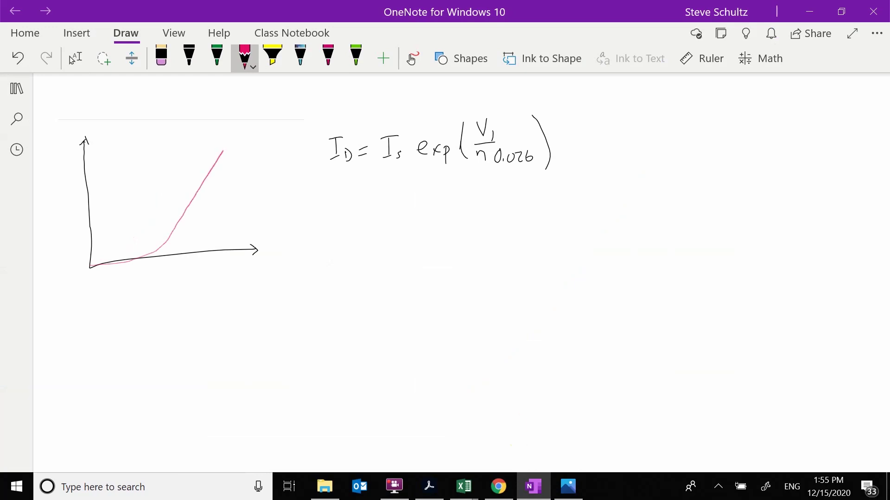
Step: Draw the diode and resistor symbols of the series circuit in black ink
{"action": "left_click", "coordinate": [189, 56]}
{"action": "mouse_move", "coordinate": [639, 152]}
{"action": "left_mouse_down"}
{"action": "mouse_move", "coordinate": [638, 168]}
{"action": "mouse_move", "coordinate": [647, 168]}
{"action": "mouse_move", "coordinate": [637, 183]}
{"action": "mouse_move", "coordinate": [648, 167]}
{"action": "left_mouse_up"}
{"action": "mouse_move", "coordinate": [628, 184]}
{"action": "left_mouse_down"}
{"action": "mouse_move", "coordinate": [648, 183]}
{"action": "mouse_move", "coordinate": [637, 239]}
{"action": "left_mouse_up"}
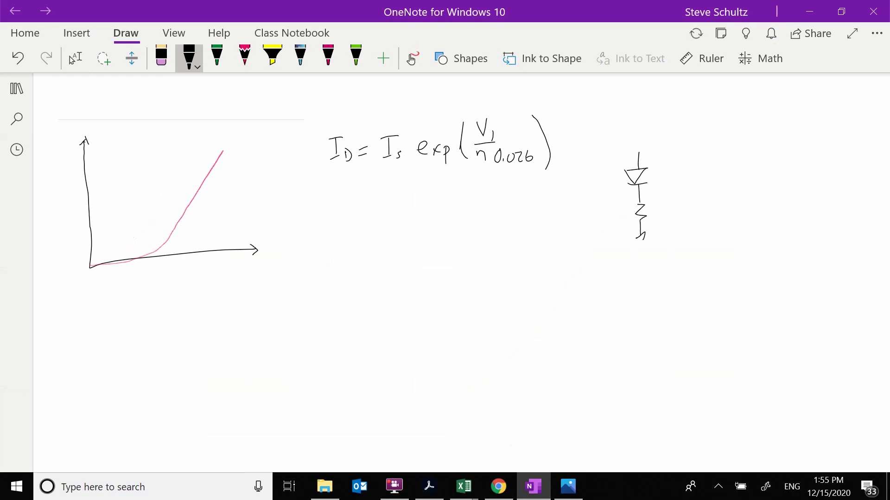
{"action": "key", "text": "ctrl+z"}
Step: Label the circuit with V1 and V2 polarities and an ID current arrow
{"action": "mouse_move", "coordinate": [669, 163]}
{"action": "left_mouse_down"}
{"action": "mouse_move", "coordinate": [678, 161]}
{"action": "mouse_move", "coordinate": [674, 182]}
{"action": "mouse_move", "coordinate": [693, 165]}
{"action": "left_mouse_up"}
{"action": "left_click_drag", "start_coordinate": [700, 169], "coordinate": [673, 215]}
{"action": "mouse_move", "coordinate": [667, 212]}
{"action": "left_mouse_down"}
{"action": "mouse_move", "coordinate": [679, 210]}
{"action": "mouse_move", "coordinate": [678, 227]}
{"action": "left_mouse_up"}
{"action": "mouse_move", "coordinate": [683, 214]}
{"action": "left_mouse_down"}
{"action": "mouse_move", "coordinate": [687, 225]}
{"action": "mouse_move", "coordinate": [692, 214]}
{"action": "left_mouse_up"}
{"action": "left_click_drag", "start_coordinate": [695, 219], "coordinate": [701, 229]}
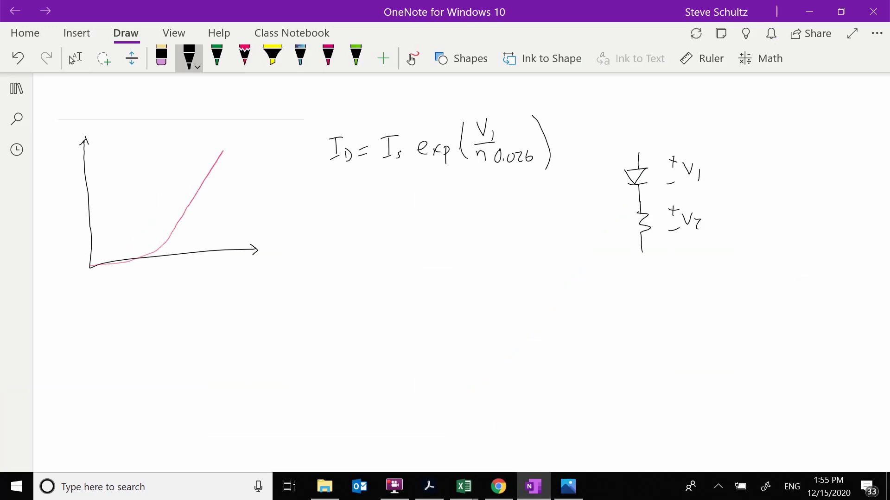
{"action": "left_click_drag", "start_coordinate": [625, 130], "coordinate": [626, 151]}
{"action": "mouse_move", "coordinate": [619, 143]}
{"action": "left_mouse_down"}
{"action": "mouse_move", "coordinate": [641, 136]}
{"action": "mouse_move", "coordinate": [648, 120]}
{"action": "left_mouse_up"}
{"action": "left_click_drag", "start_coordinate": [637, 138], "coordinate": [648, 134]}
Step: Handwrite V1 = (n)(0.026) ln(ID/Is) and begin the V2 = Rs·ID equation below
{"action": "mouse_move", "coordinate": [297, 206]}
{"action": "left_mouse_down"}
{"action": "mouse_move", "coordinate": [295, 221]}
{"action": "mouse_move", "coordinate": [304, 204]}
{"action": "left_mouse_up"}
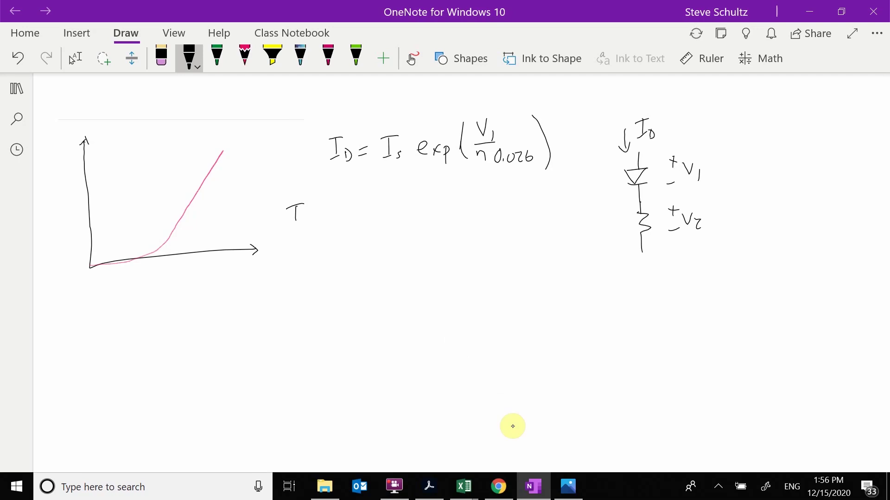
{"action": "key", "text": "Escape"}
{"action": "key", "text": "ctrl+z"}
{"action": "key", "text": "ctrl+z"}
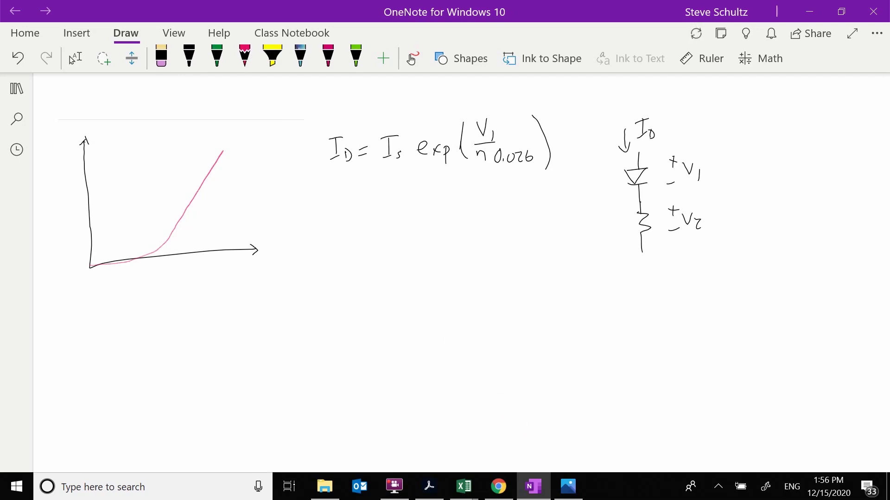
{"action": "left_click", "coordinate": [189, 56]}
{"action": "mouse_move", "coordinate": [289, 201]}
{"action": "left_mouse_down"}
{"action": "mouse_move", "coordinate": [301, 196]}
{"action": "mouse_move", "coordinate": [321, 214]}
{"action": "left_mouse_up"}
{"action": "key", "text": "ctrl+z"}
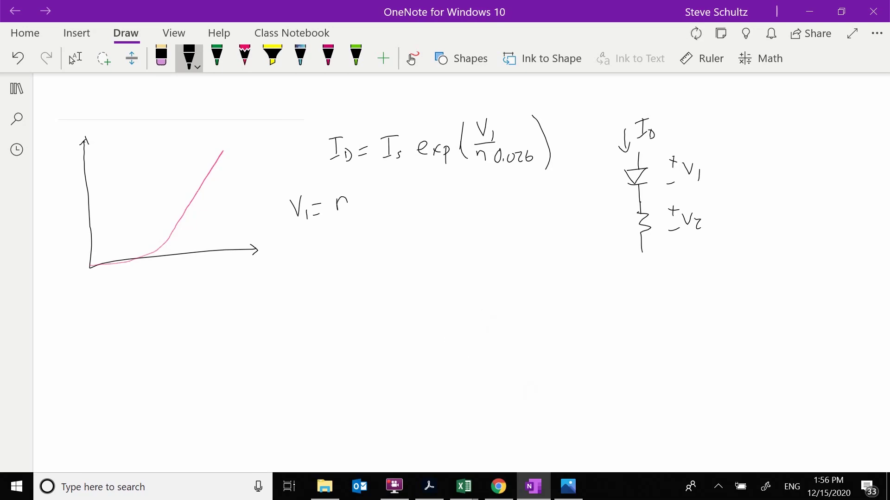
{"action": "mouse_move", "coordinate": [351, 193]}
{"action": "left_mouse_down"}
{"action": "mouse_move", "coordinate": [355, 209]}
{"action": "mouse_move", "coordinate": [372, 195]}
{"action": "mouse_move", "coordinate": [382, 207]}
{"action": "mouse_move", "coordinate": [391, 194]}
{"action": "mouse_move", "coordinate": [406, 207]}
{"action": "mouse_move", "coordinate": [445, 203]}
{"action": "mouse_move", "coordinate": [464, 212]}
{"action": "left_mouse_up"}
{"action": "left_click_drag", "start_coordinate": [477, 181], "coordinate": [477, 193]}
{"action": "mouse_move", "coordinate": [469, 182]}
{"action": "left_mouse_down"}
{"action": "mouse_move", "coordinate": [480, 180]}
{"action": "mouse_move", "coordinate": [493, 199]}
{"action": "left_mouse_up"}
{"action": "left_click_drag", "start_coordinate": [477, 208], "coordinate": [487, 217]}
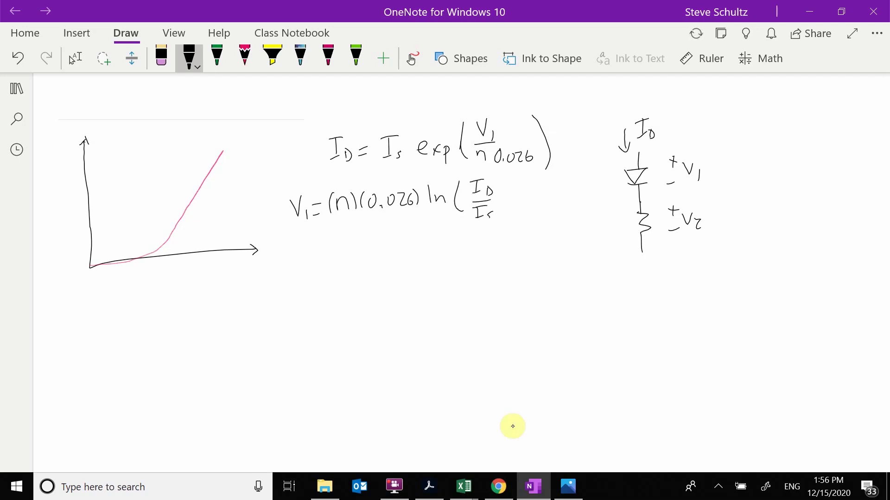
{"action": "mouse_move", "coordinate": [499, 181]}
{"action": "left_mouse_down"}
{"action": "mouse_move", "coordinate": [501, 218]}
{"action": "mouse_move", "coordinate": [516, 201]}
{"action": "left_mouse_up"}
{"action": "left_click_drag", "start_coordinate": [298, 238], "coordinate": [317, 257]}
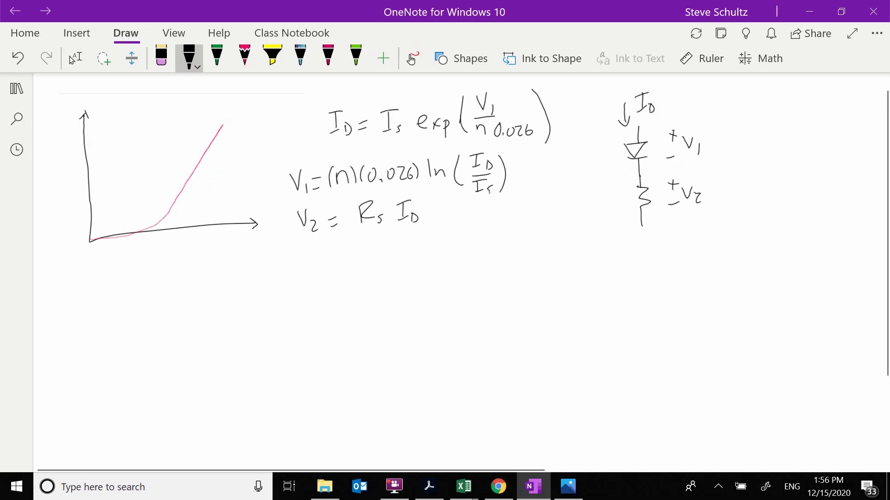
Step: Handwrite the combined equation V = (n)(0.026) ln(ID/Is) + Rs·ID below the earlier notes
{"action": "scroll", "coordinate": [513, 426], "scroll_direction": "down", "scroll_amount": 2}
{"action": "mouse_move", "coordinate": [306, 204]}
{"action": "left_mouse_down"}
{"action": "mouse_move", "coordinate": [312, 221]}
{"action": "mouse_move", "coordinate": [318, 204]}
{"action": "mouse_move", "coordinate": [379, 214]}
{"action": "left_mouse_up"}
{"action": "left_click_drag", "start_coordinate": [357, 199], "coordinate": [355, 218]}
{"action": "mouse_move", "coordinate": [387, 193]}
{"action": "left_mouse_down"}
{"action": "mouse_move", "coordinate": [385, 218]}
{"action": "mouse_move", "coordinate": [393, 206]}
{"action": "mouse_move", "coordinate": [428, 213]}
{"action": "left_mouse_up"}
{"action": "left_click", "coordinate": [404, 213]}
{"action": "mouse_move", "coordinate": [437, 196]}
{"action": "left_mouse_down"}
{"action": "mouse_move", "coordinate": [434, 211]}
{"action": "mouse_move", "coordinate": [483, 207]}
{"action": "left_mouse_up"}
{"action": "mouse_move", "coordinate": [500, 172]}
{"action": "left_mouse_down"}
{"action": "mouse_move", "coordinate": [511, 169]}
{"action": "mouse_move", "coordinate": [511, 184]}
{"action": "left_mouse_up"}
{"action": "mouse_move", "coordinate": [515, 187]}
{"action": "left_mouse_down"}
{"action": "mouse_move", "coordinate": [521, 179]}
{"action": "mouse_move", "coordinate": [509, 209]}
{"action": "left_mouse_up"}
{"action": "mouse_move", "coordinate": [505, 199]}
{"action": "left_mouse_down"}
{"action": "mouse_move", "coordinate": [518, 197]}
{"action": "mouse_move", "coordinate": [515, 209]}
{"action": "left_mouse_up"}
{"action": "left_click_drag", "start_coordinate": [519, 206], "coordinate": [522, 211]}
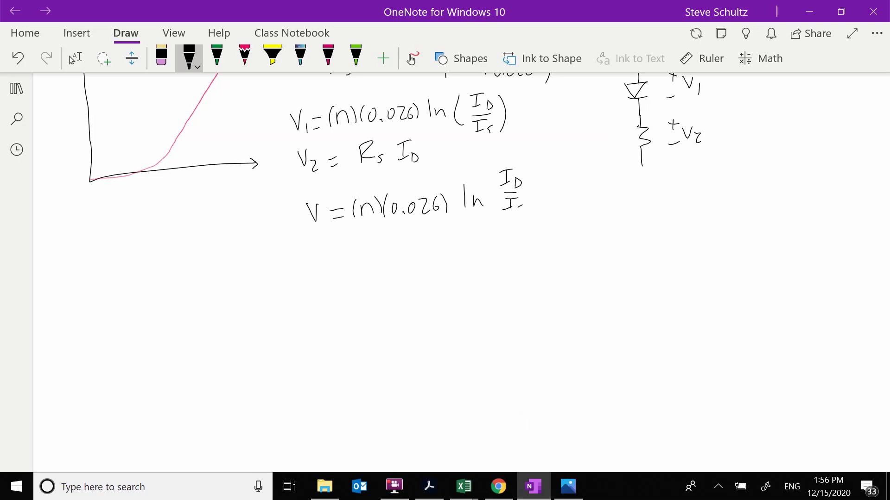
{"action": "left_click_drag", "start_coordinate": [528, 170], "coordinate": [538, 212]}
{"action": "left_click_drag", "start_coordinate": [495, 170], "coordinate": [494, 206]}
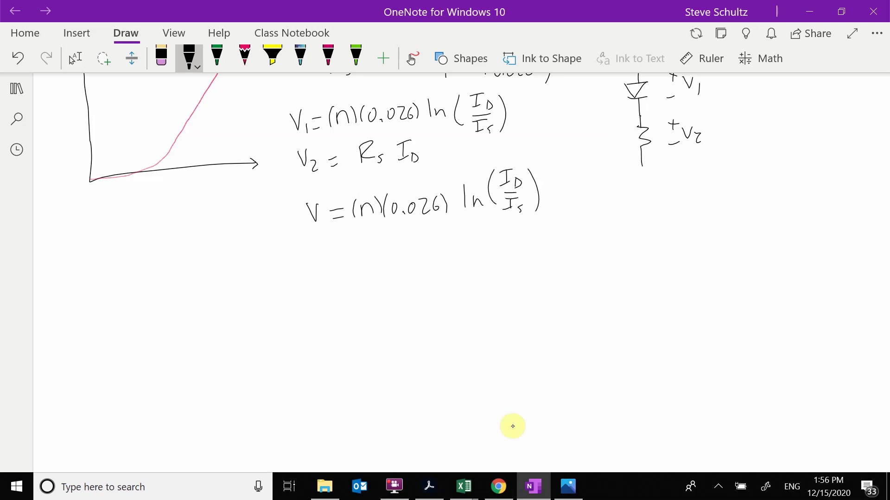
{"action": "left_click_drag", "start_coordinate": [569, 185], "coordinate": [582, 196]}
{"action": "mouse_move", "coordinate": [586, 192]}
{"action": "left_mouse_down"}
{"action": "mouse_move", "coordinate": [584, 199]}
{"action": "mouse_move", "coordinate": [604, 202]}
{"action": "left_mouse_up"}
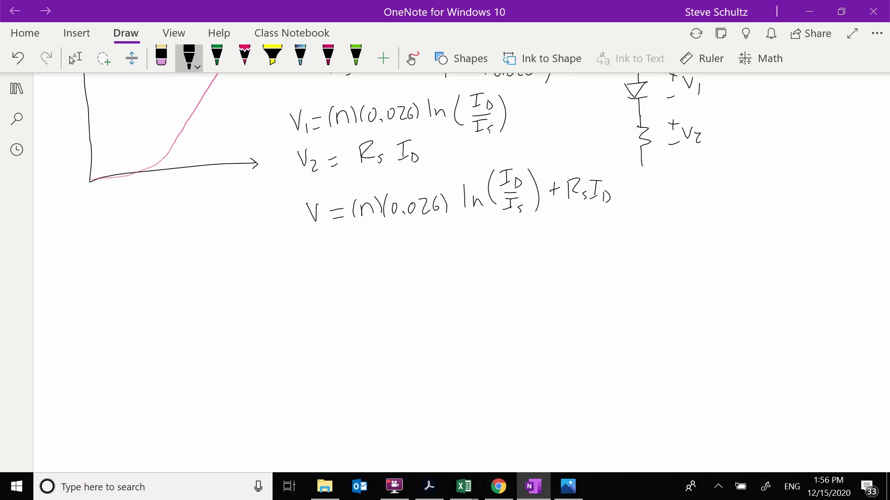
Step: Highlight both ID terms in yellow
{"action": "left_click", "coordinate": [273, 58]}
{"action": "left_click_drag", "start_coordinate": [500, 173], "coordinate": [518, 171]}
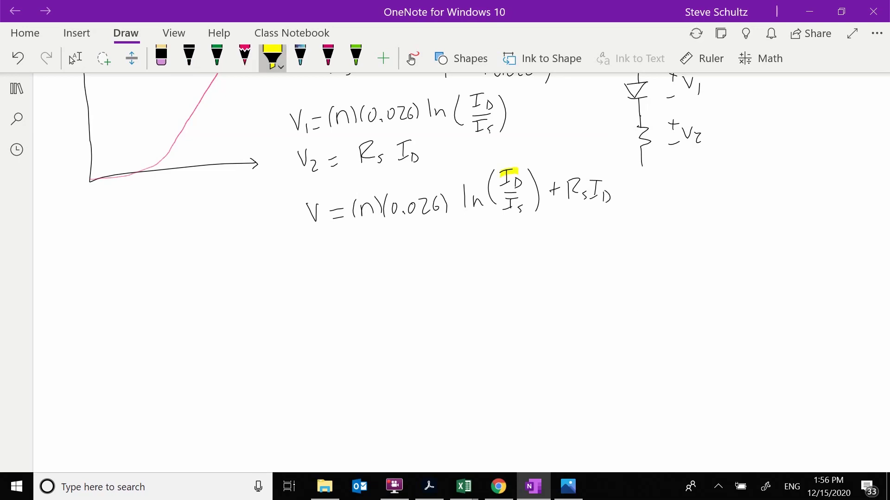
{"action": "left_click_drag", "start_coordinate": [590, 185], "coordinate": [608, 182]}
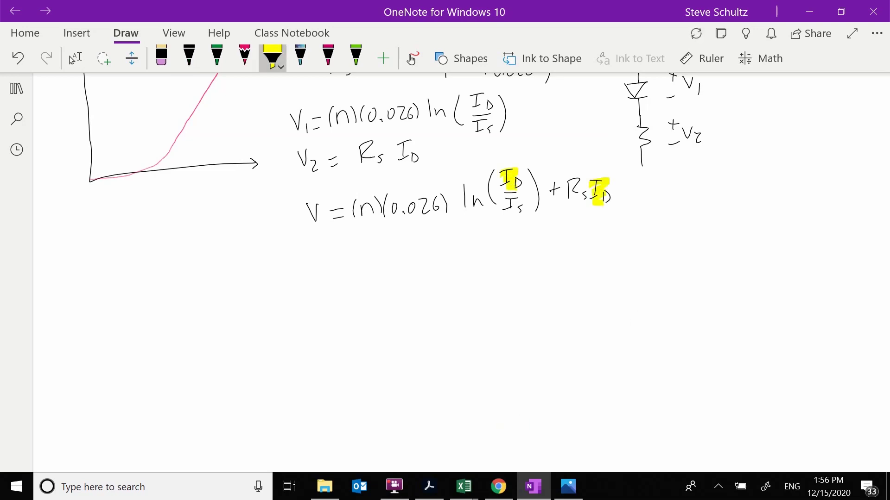
Step: Circle Is, Rs and n as the unknowns with a coloured pen
{"action": "left_click", "coordinate": [300, 56]}
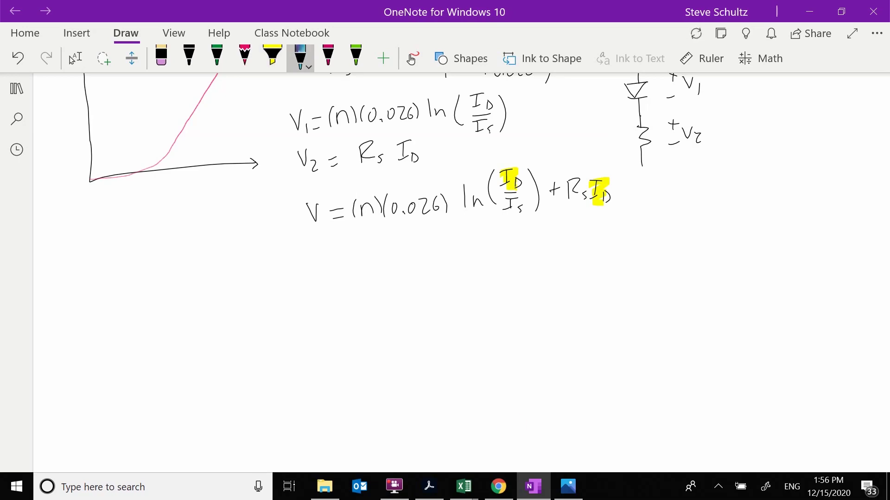
{"action": "left_click_drag", "start_coordinate": [501, 200], "coordinate": [516, 199]}
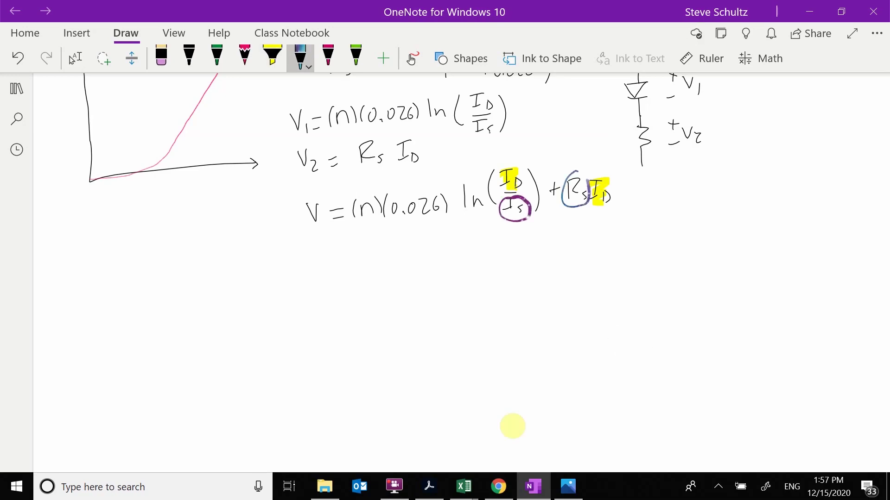
{"action": "left_click_drag", "start_coordinate": [573, 173], "coordinate": [589, 182]}
{"action": "left_click_drag", "start_coordinate": [364, 225], "coordinate": [355, 190]}
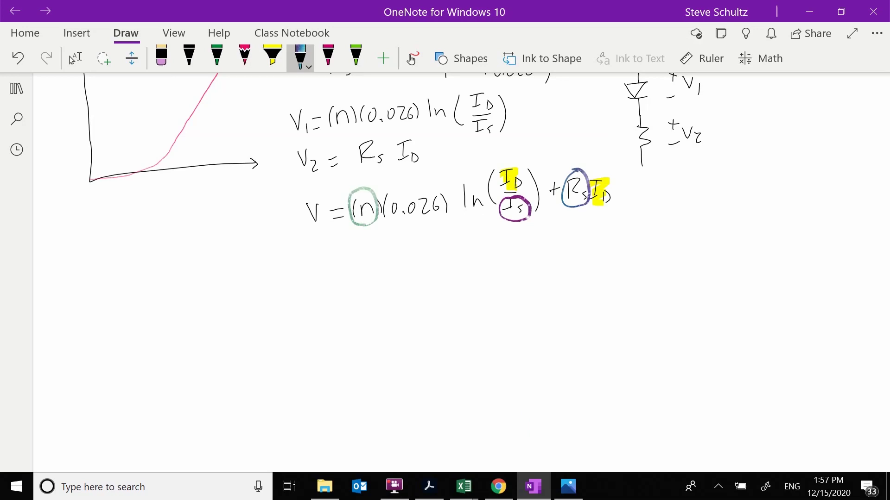
{"action": "left_click", "coordinate": [75, 57]}
Step: In led_fit, change the A1 note to Vfit=n*VT*ln(Current/IS)+RS*Current, replacing log with ln
{"action": "mouse_move", "coordinate": [463, 486]}
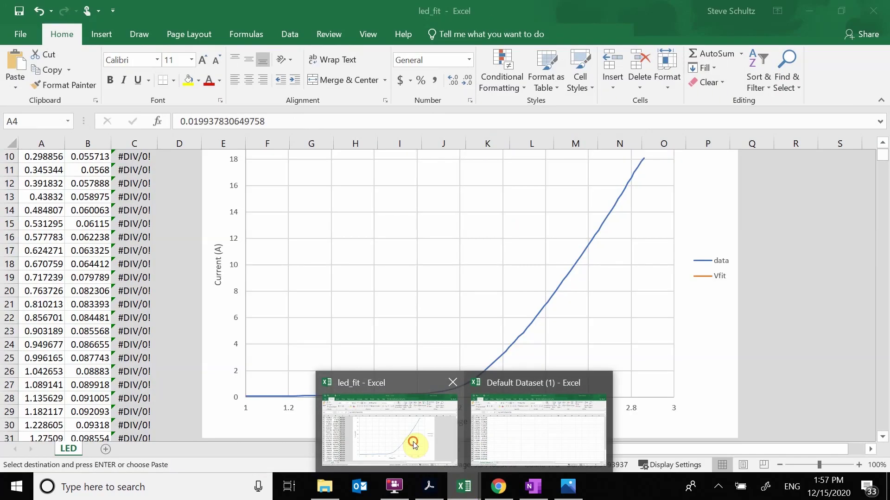
{"action": "left_click", "coordinate": [413, 441]}
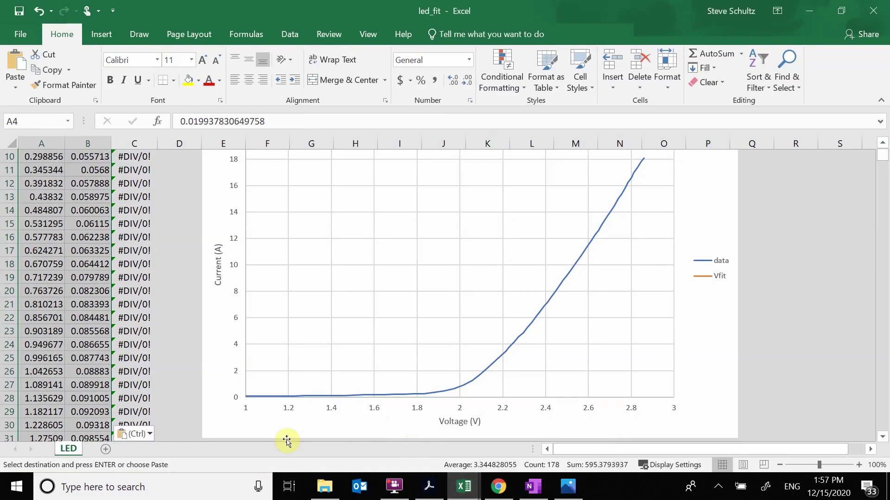
{"action": "scroll", "coordinate": [183, 301], "scroll_direction": "up", "scroll_amount": 3}
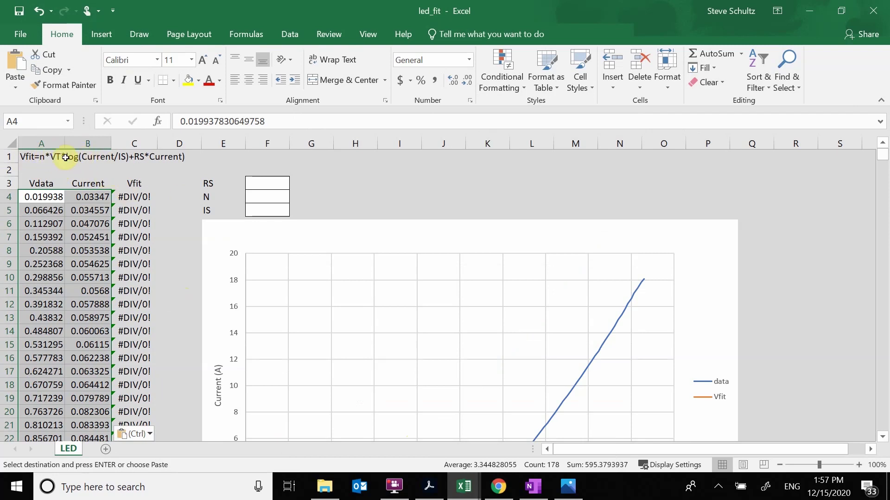
{"action": "left_click", "coordinate": [84, 160]}
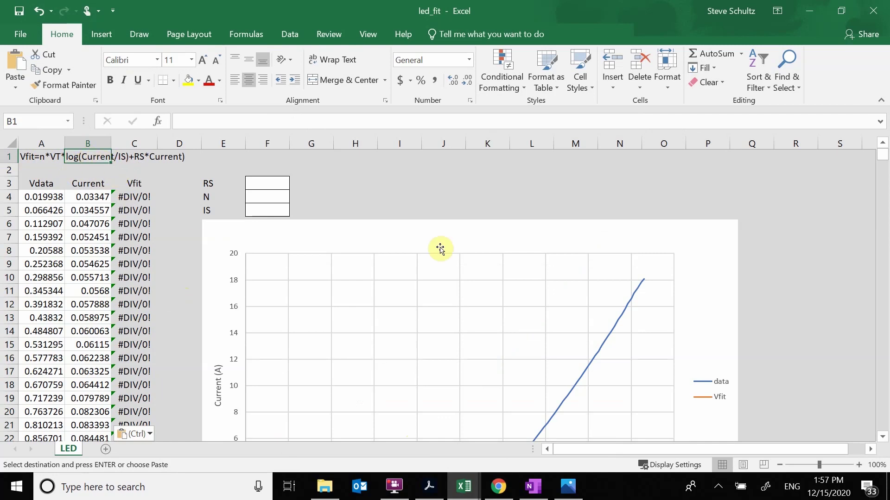
{"action": "key", "text": "Escape"}
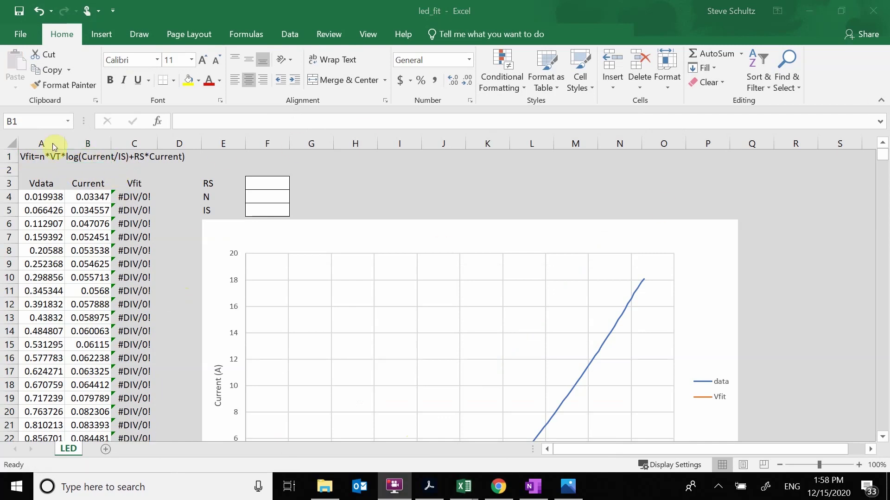
{"action": "left_click", "coordinate": [95, 160]}
{"action": "left_click", "coordinate": [27, 159]}
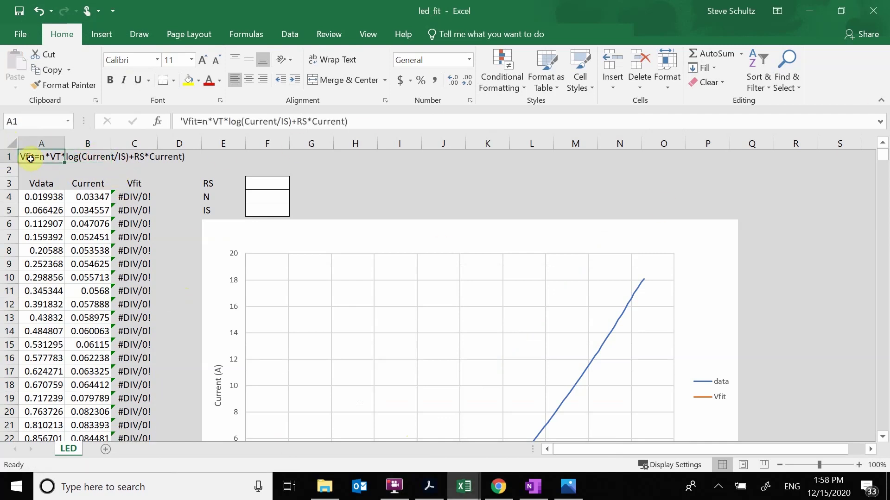
{"action": "left_click", "coordinate": [240, 121]}
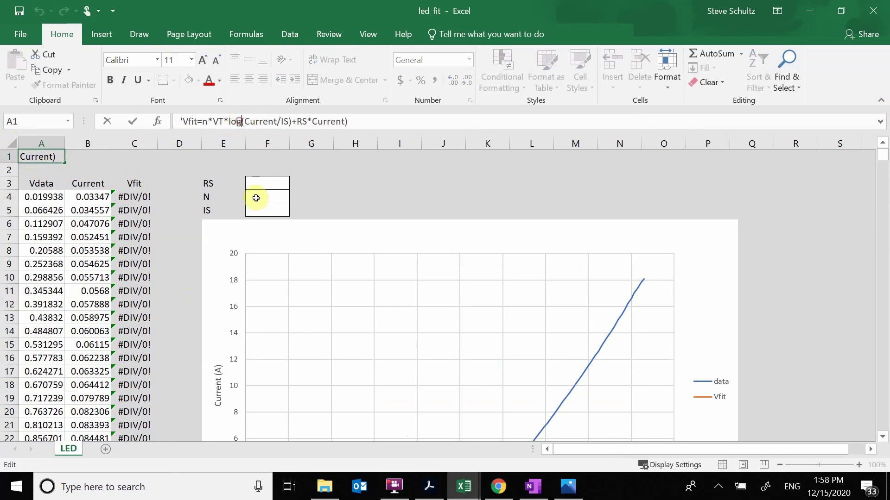
{"action": "key", "text": "BackSpace"}
{"action": "key", "text": "BackSpace"}
{"action": "key", "text": "BackSpace"}
{"action": "type", "text": "ln"}
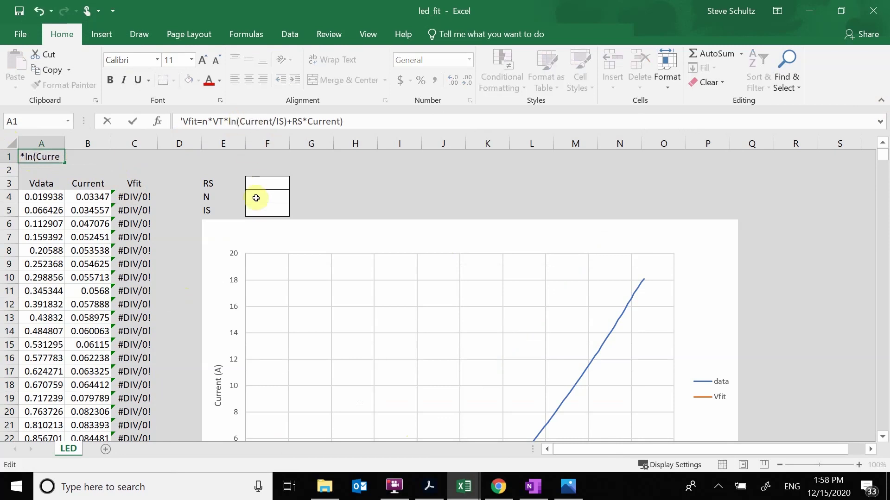
{"action": "key", "text": "Return"}
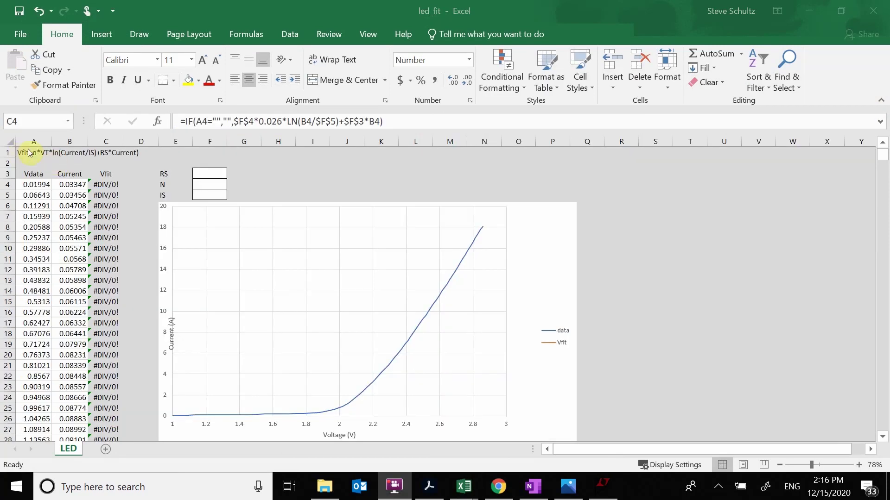
Step: Edit C4 to =IF(A4="","",$F$4*0.026*LN(B4/$F$5)+$F$3*B4)
{"action": "left_click", "coordinate": [105, 183]}
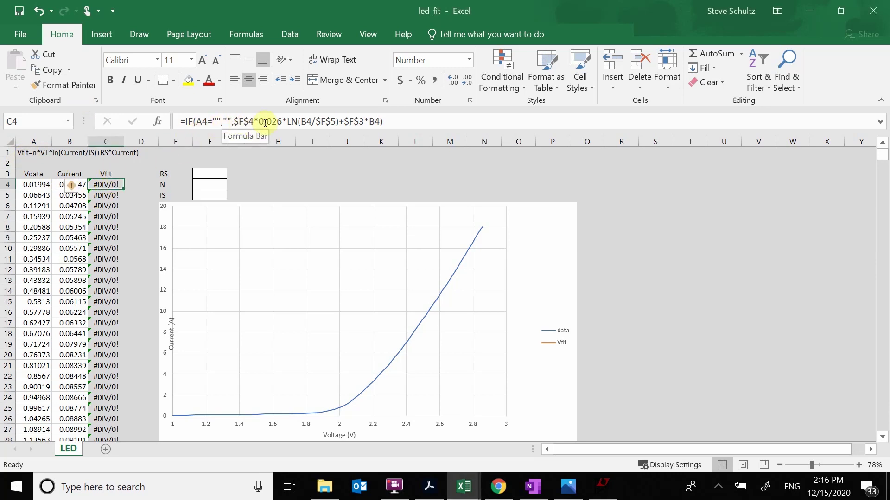
{"action": "left_click_drag", "start_coordinate": [233, 123], "coordinate": [253, 123]}
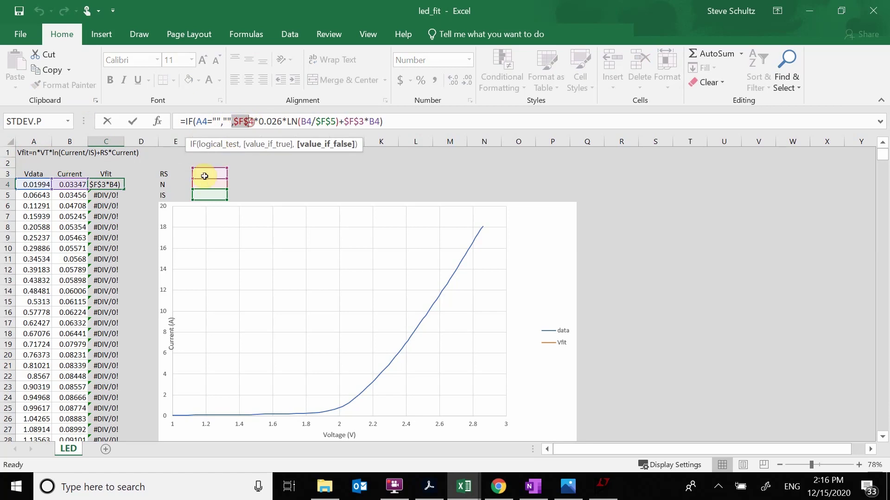
{"action": "left_click", "coordinate": [277, 122]}
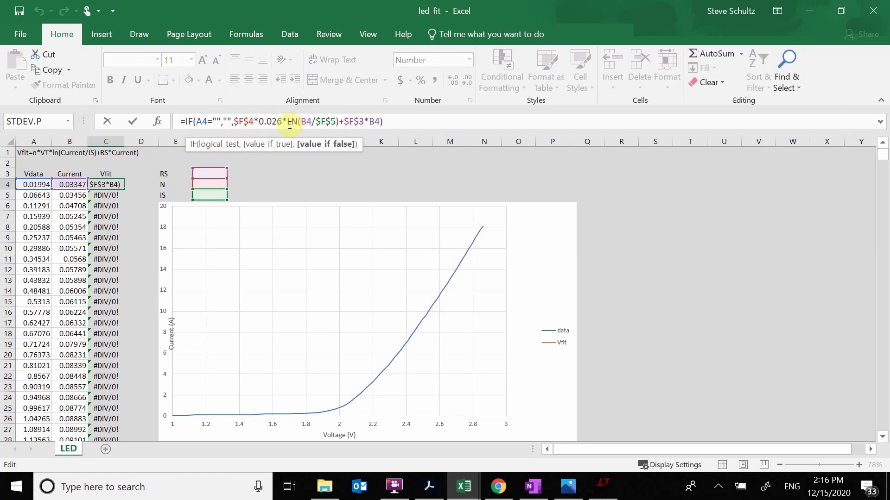
{"action": "left_click", "coordinate": [72, 184]}
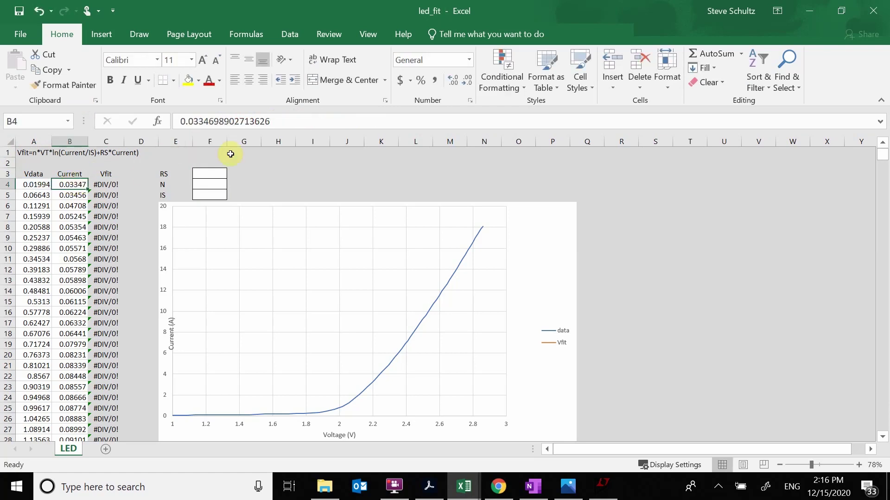
{"action": "left_click", "coordinate": [109, 184]}
{"action": "left_click", "coordinate": [327, 121]}
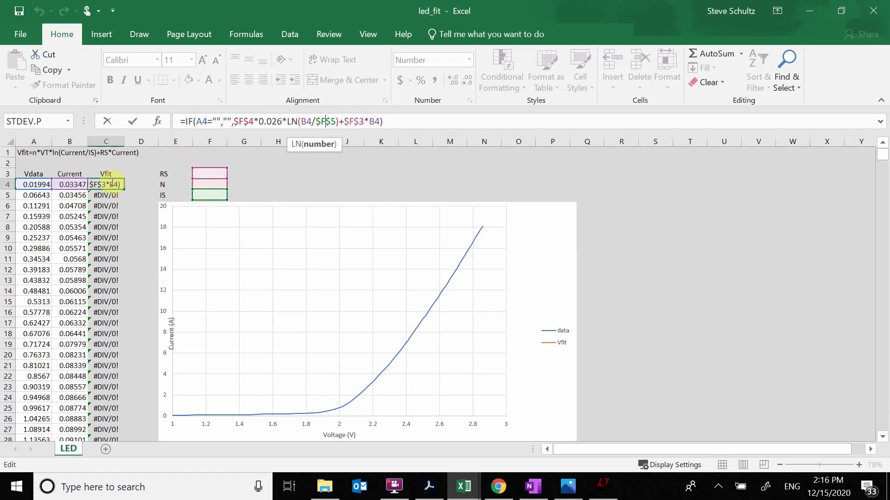
{"action": "key", "text": "Return"}
{"action": "left_click", "coordinate": [113, 185]}
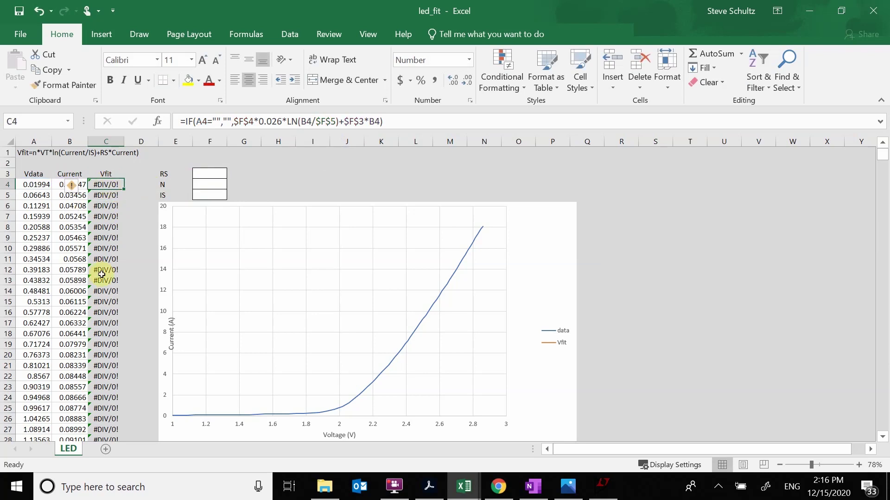
Step: Enter RS = 1 in F3, N = 2 in F4 and IS = 1e-20 in F5
{"action": "left_click", "coordinate": [212, 174]}
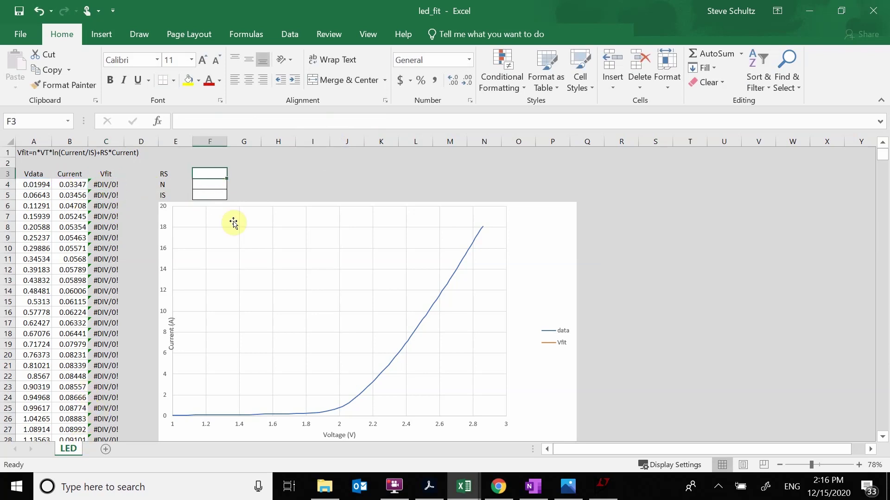
{"action": "type", "text": "1"}
{"action": "key", "text": "Return"}
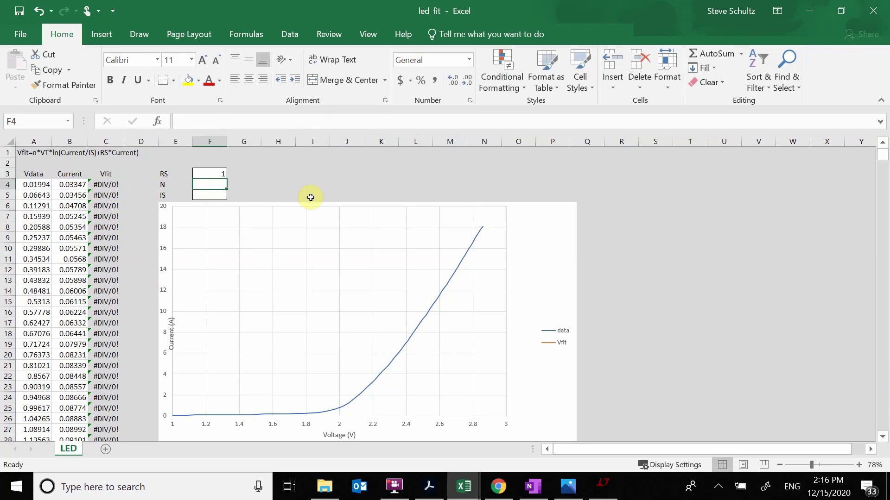
{"action": "type", "text": "2"}
{"action": "key", "text": "Return"}
{"action": "type", "text": "1"}
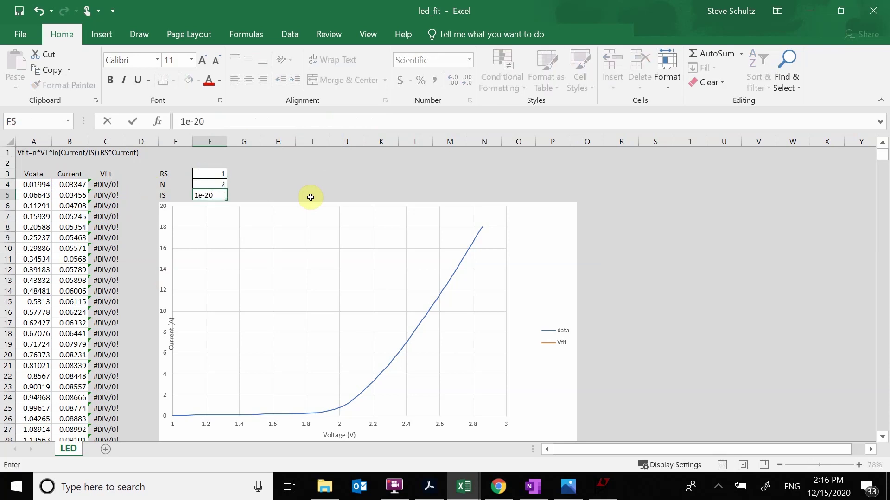
{"action": "key", "text": "Return"}
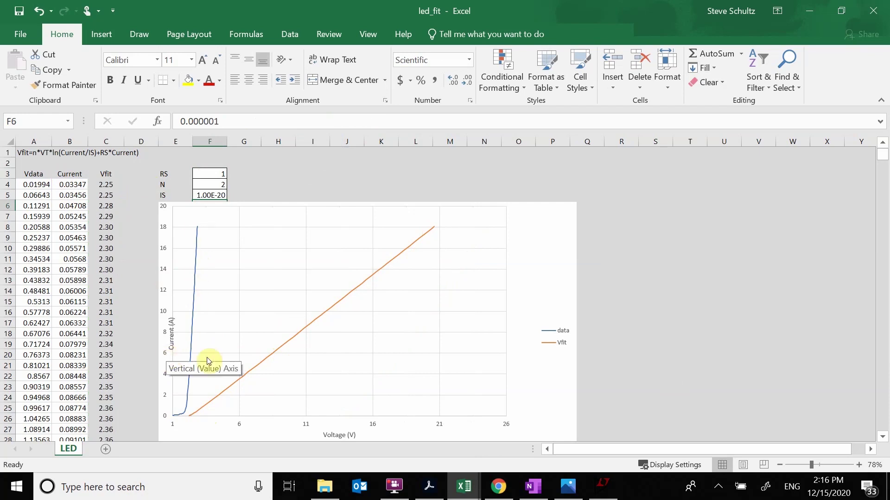
Step: Delete the purple circle around Is and undo the yellow highlight and Rs circle
{"action": "left_click", "coordinate": [533, 487]}
{"action": "scroll", "coordinate": [510, 316], "scroll_direction": "up", "scroll_amount": 3}
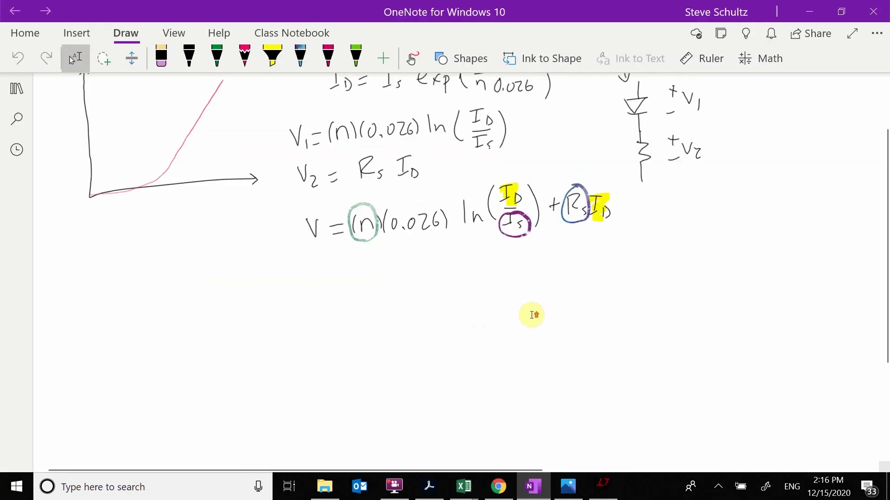
{"action": "left_click", "coordinate": [518, 309]}
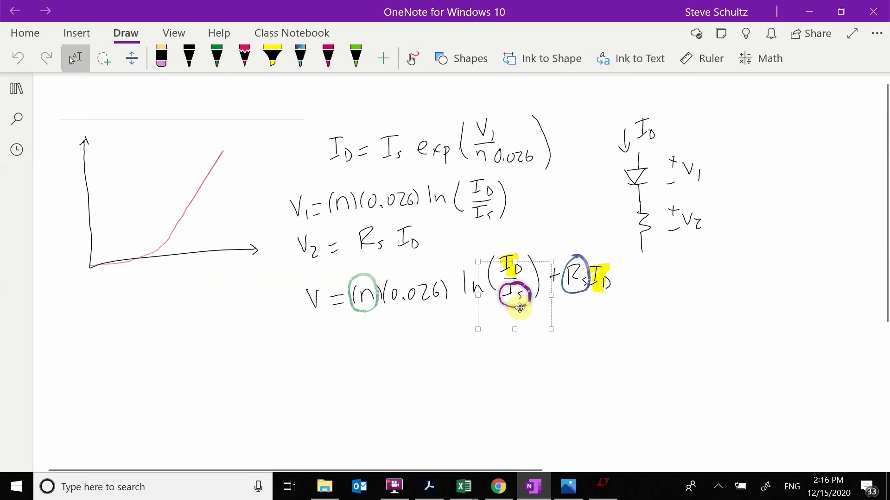
{"action": "key", "text": "Delete"}
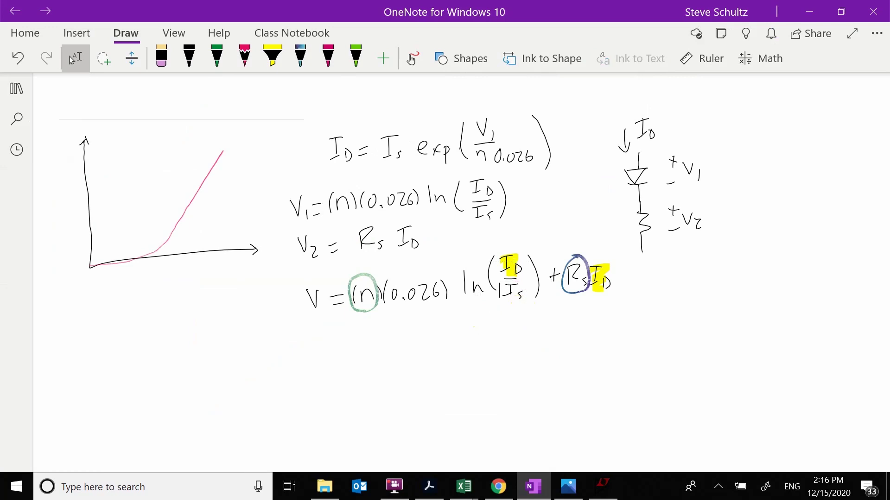
{"action": "key", "text": "ctrl+z"}
{"action": "key", "text": "ctrl+z"}
{"action": "key", "text": "ctrl+z"}
{"action": "key", "text": "ctrl+z"}
{"action": "key", "text": "ctrl+z"}
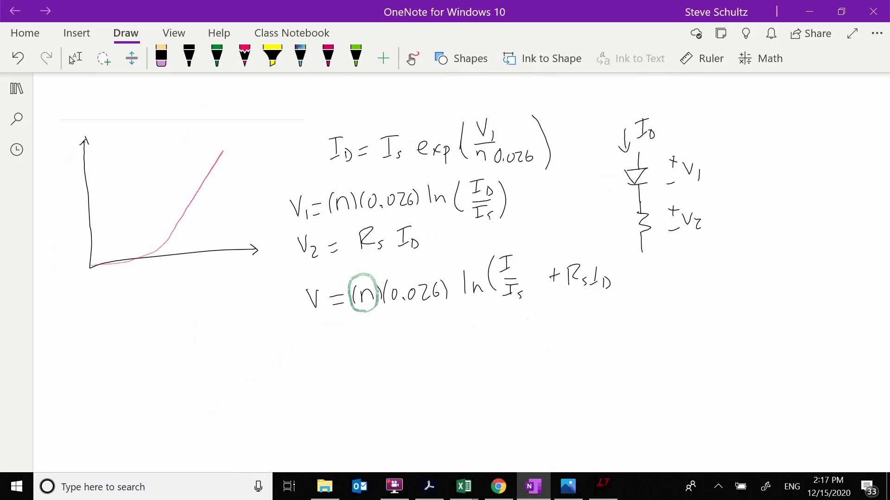
Step: Remove the circle around n, redraw ID's subscript in black, and underline Rs ID
{"action": "key", "text": "ctrl+z"}
{"action": "left_click", "coordinate": [301, 56]}
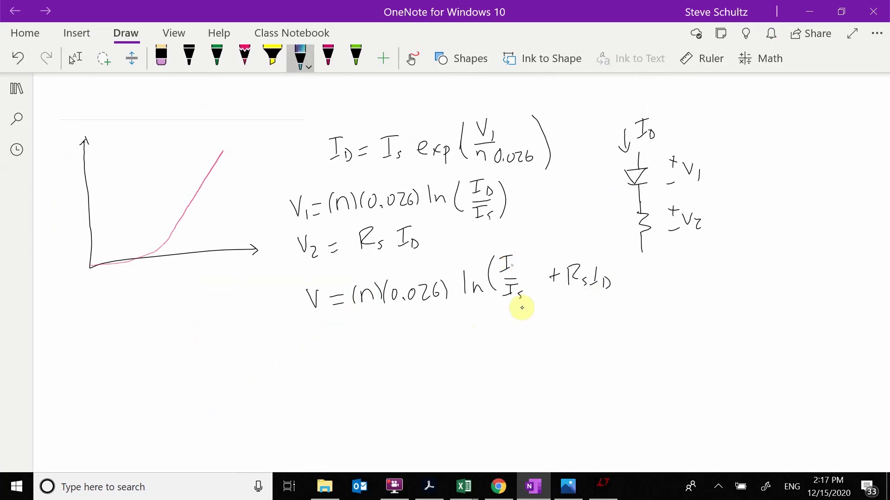
{"action": "left_click_drag", "start_coordinate": [510, 265], "coordinate": [519, 266]}
{"action": "key", "text": "ctrl+z"}
{"action": "key", "text": "ctrl+z"}
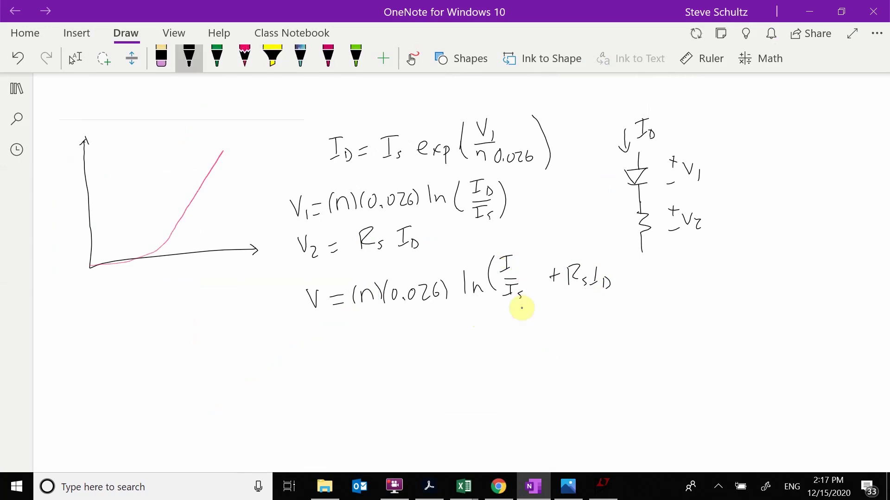
{"action": "left_click_drag", "start_coordinate": [512, 265], "coordinate": [529, 306]}
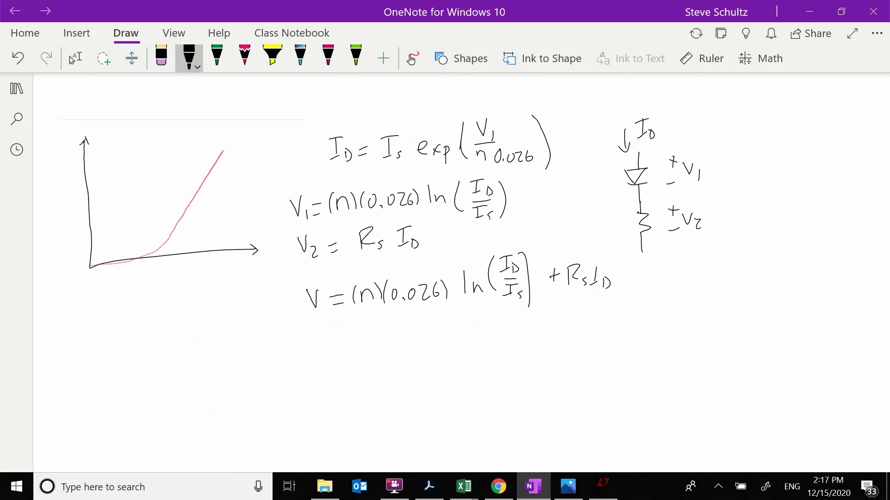
{"action": "left_click", "coordinate": [75, 58]}
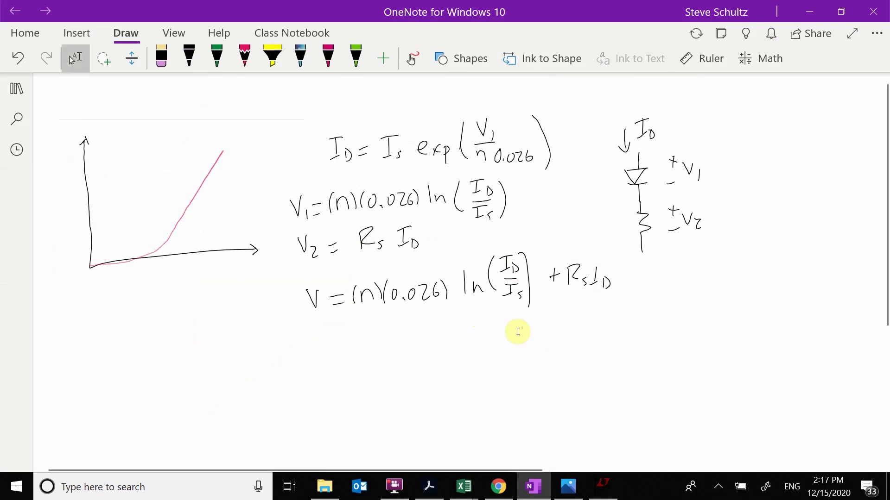
{"action": "left_click", "coordinate": [513, 322]}
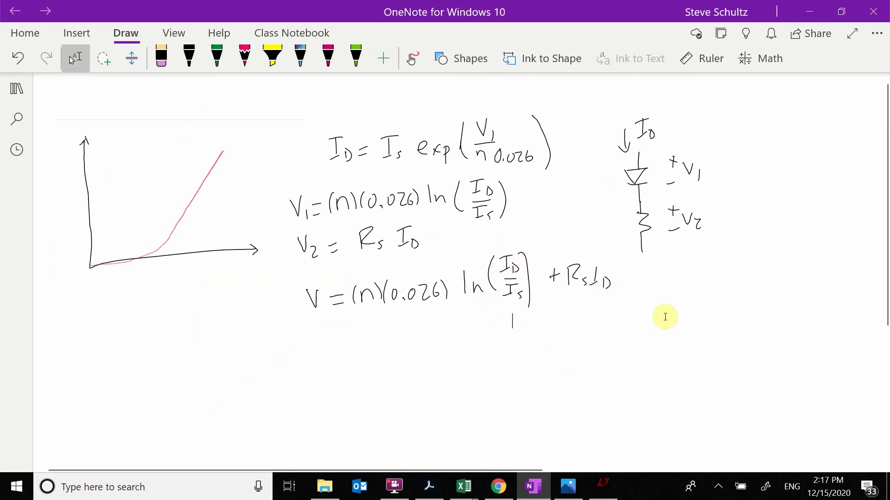
{"action": "left_click_drag", "start_coordinate": [590, 264], "coordinate": [598, 262]}
{"action": "left_click_drag", "start_coordinate": [566, 294], "coordinate": [568, 296]}
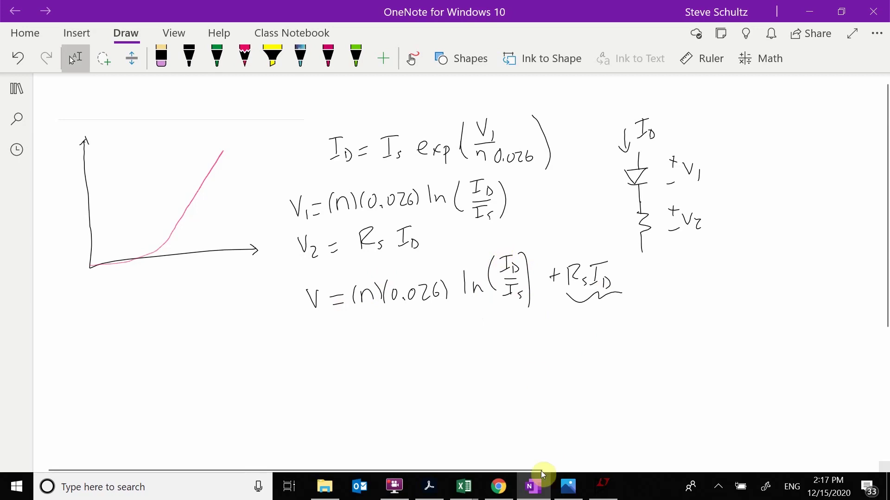
Step: Step RS in F3 through 0.01, 0.02 and 0.03 while watching the Vfit curve
{"action": "mouse_move", "coordinate": [463, 487]}
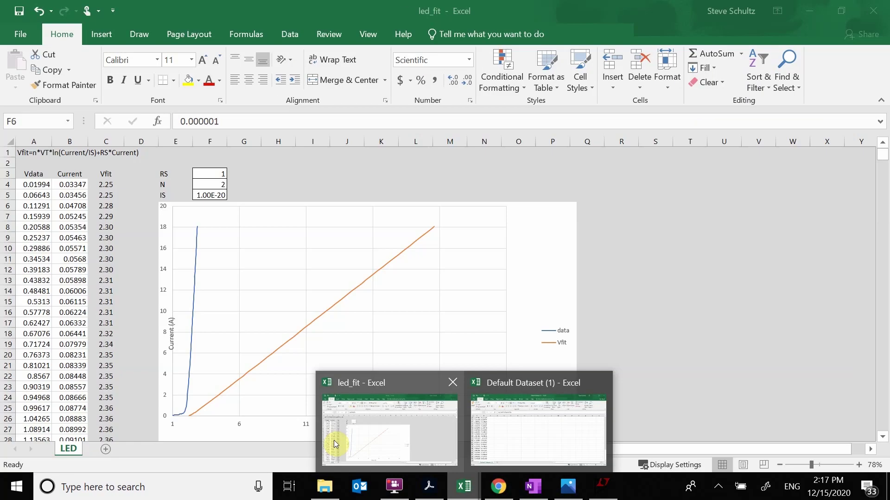
{"action": "left_click", "coordinate": [366, 437]}
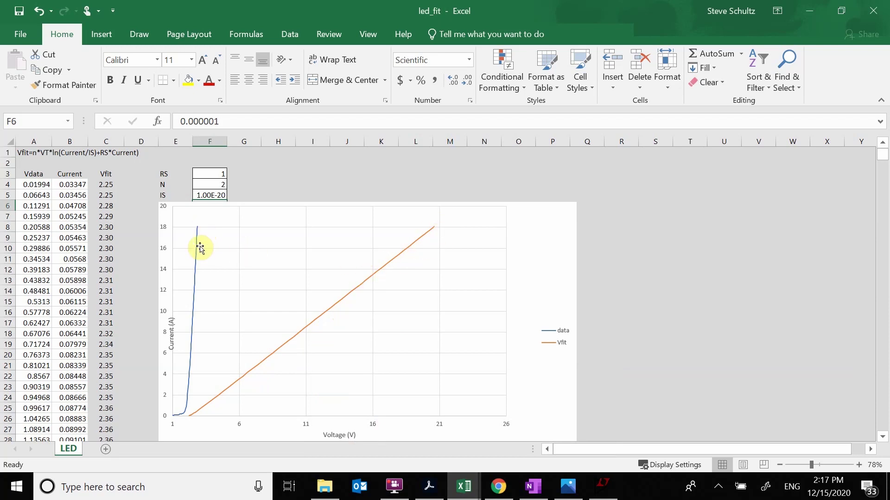
{"action": "mouse_move", "coordinate": [194, 279]}
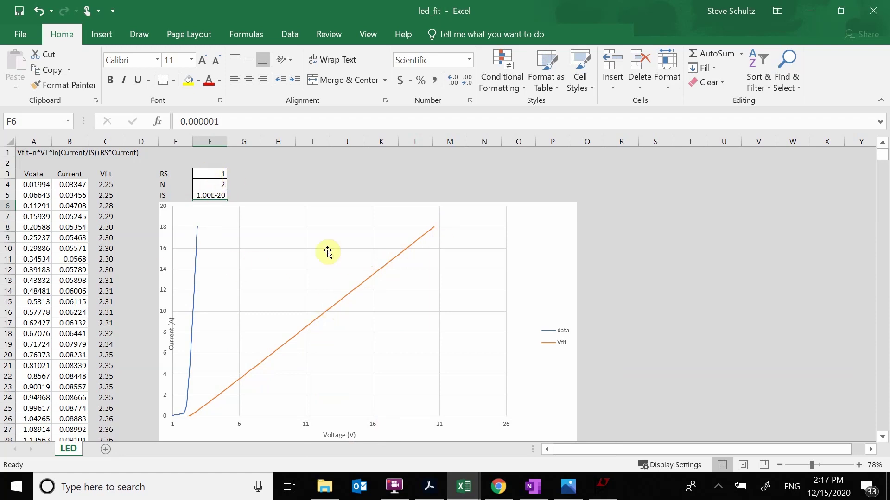
{"action": "left_click", "coordinate": [220, 175]}
{"action": "type", "text": "."}
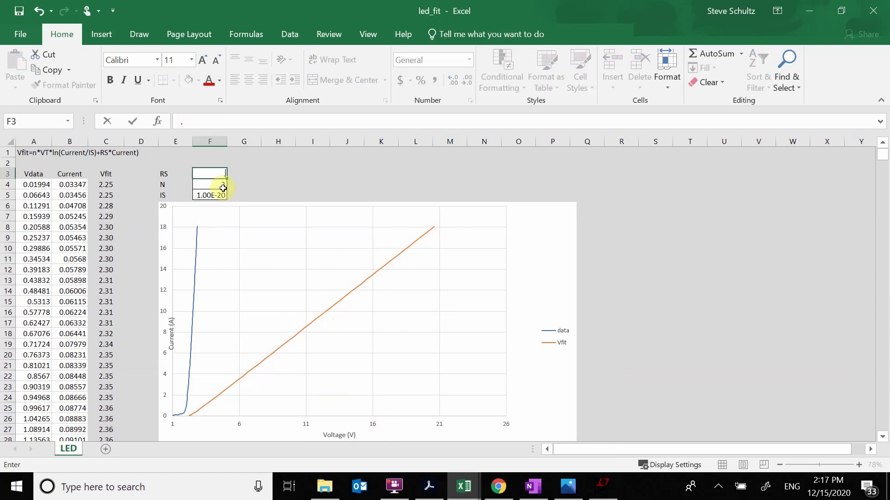
{"action": "type", "text": "01"}
{"action": "key", "text": "Return"}
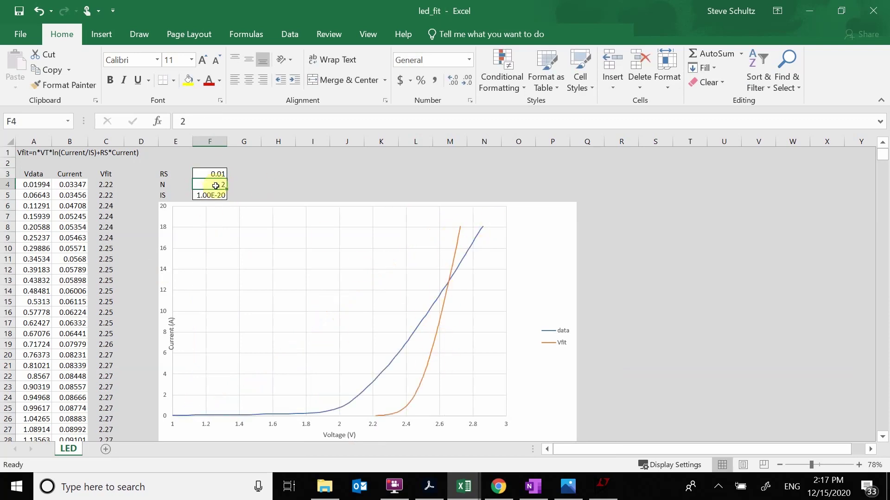
{"action": "left_click", "coordinate": [217, 173]}
{"action": "type", "text": "."}
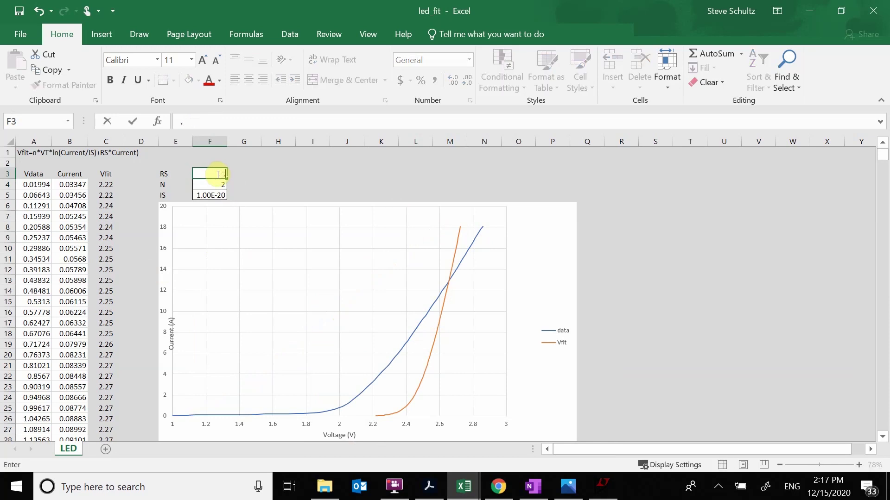
{"action": "key", "text": "Return"}
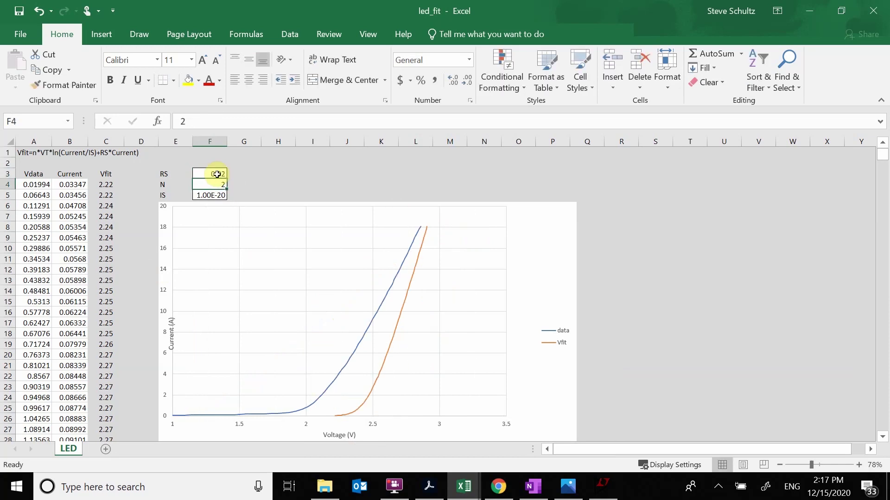
{"action": "left_click", "coordinate": [215, 173]}
{"action": "type", "text": "."}
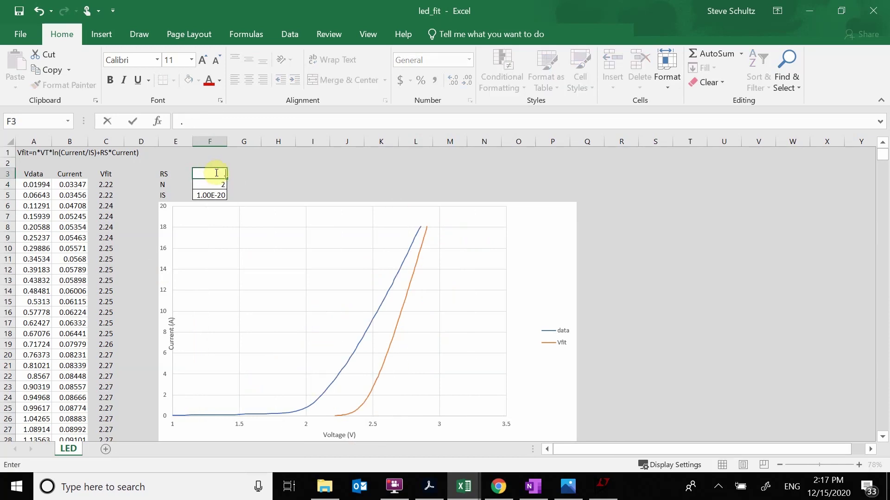
{"action": "key", "text": "Return"}
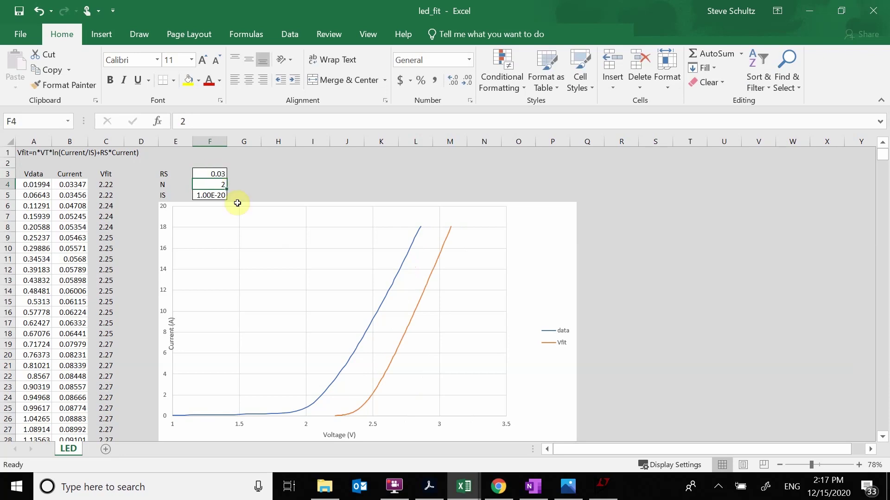
Step: Try N values 1, 10, 1 and 4 (IS briefly 1e-3), settling on N = 4
{"action": "left_click", "coordinate": [218, 183]}
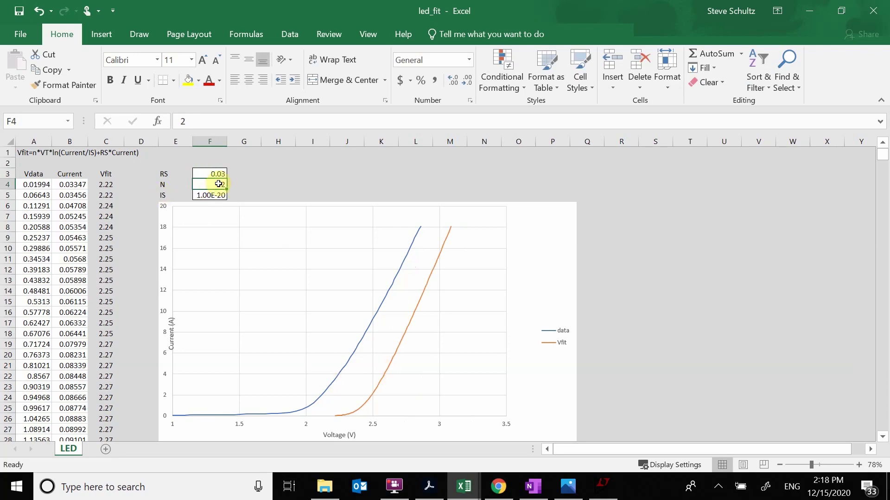
{"action": "type", "text": "1"}
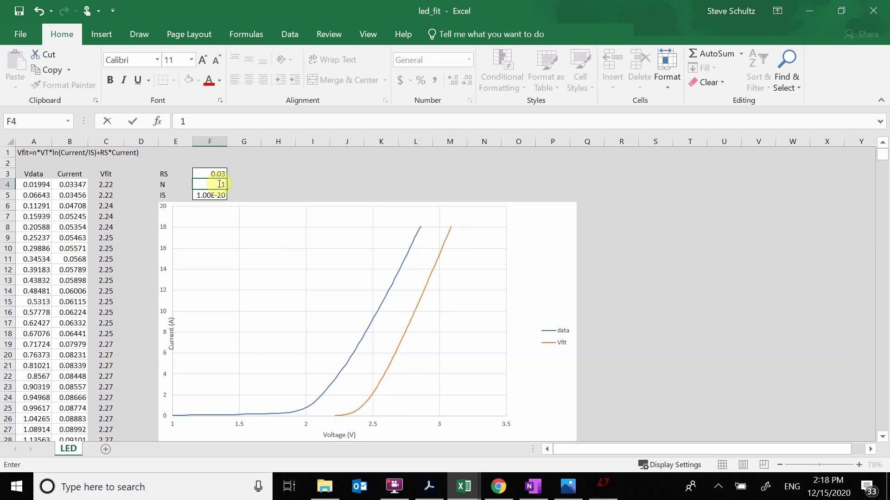
{"action": "key", "text": "Return"}
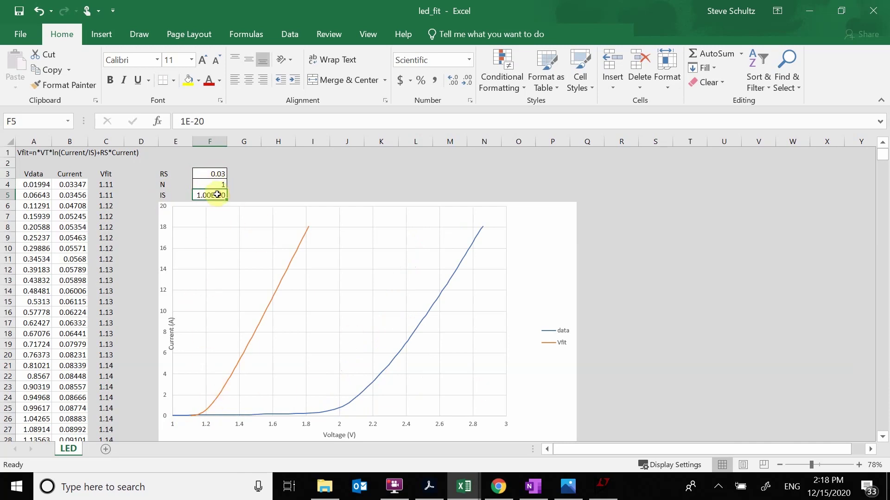
{"action": "type", "text": "1"}
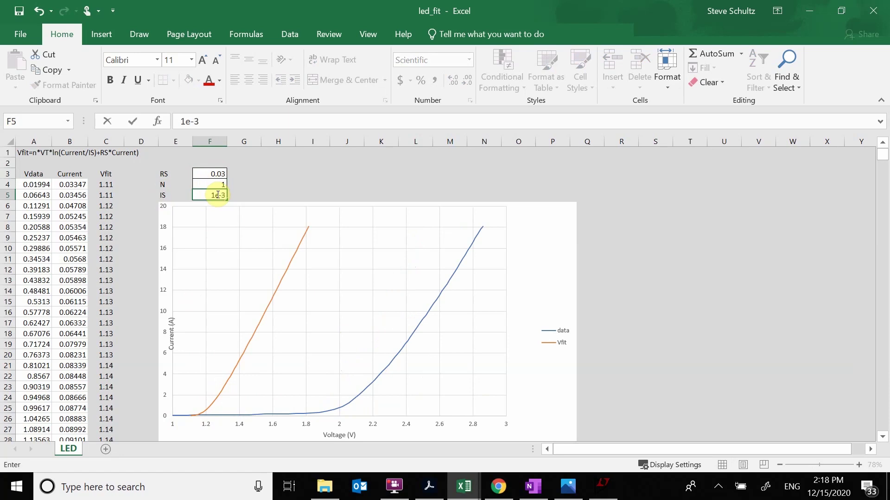
{"action": "type", "text": "e-3"}
{"action": "key", "text": "Return"}
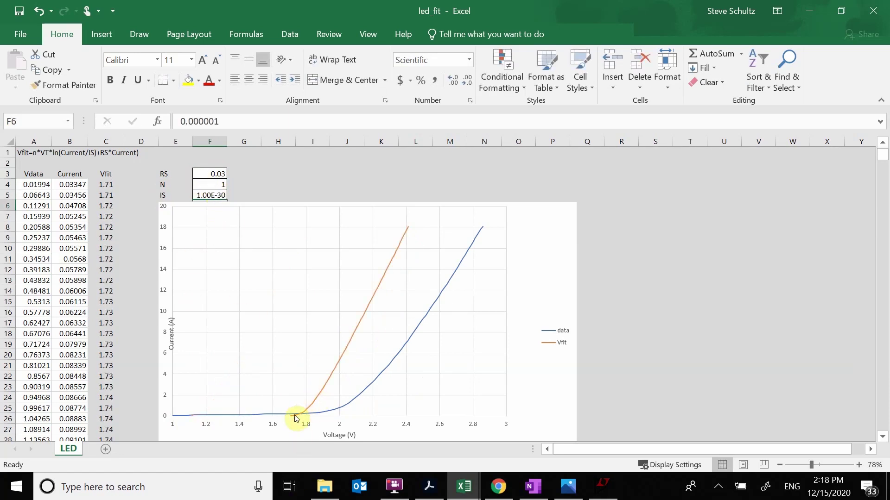
{"action": "left_click", "coordinate": [221, 184]}
{"action": "type", "text": "10"}
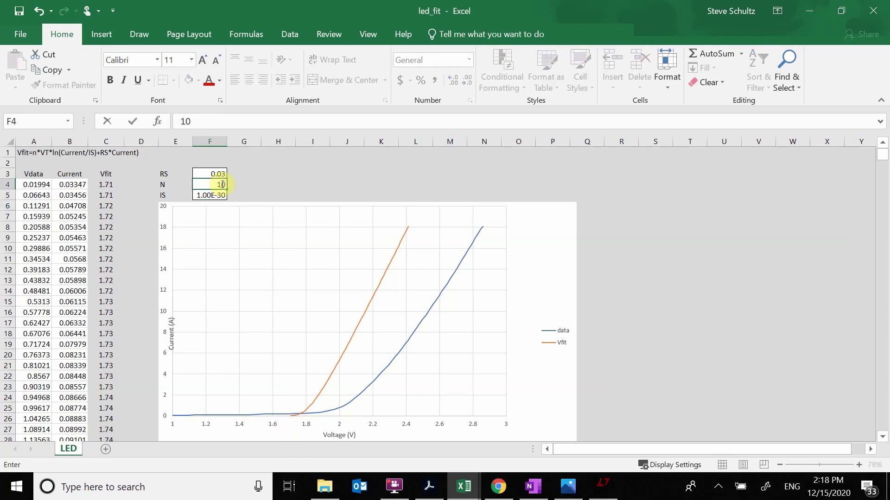
{"action": "key", "text": "Return"}
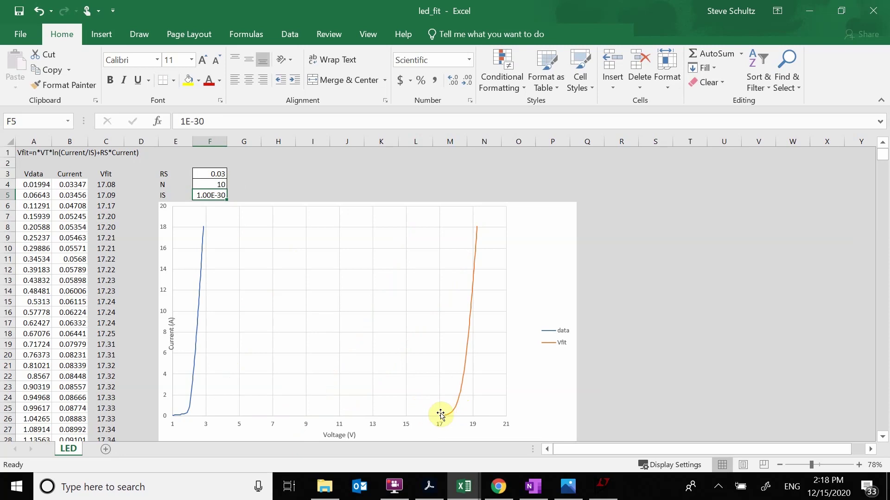
{"action": "left_click", "coordinate": [209, 185]}
{"action": "type", "text": "1"}
{"action": "key", "text": "Return"}
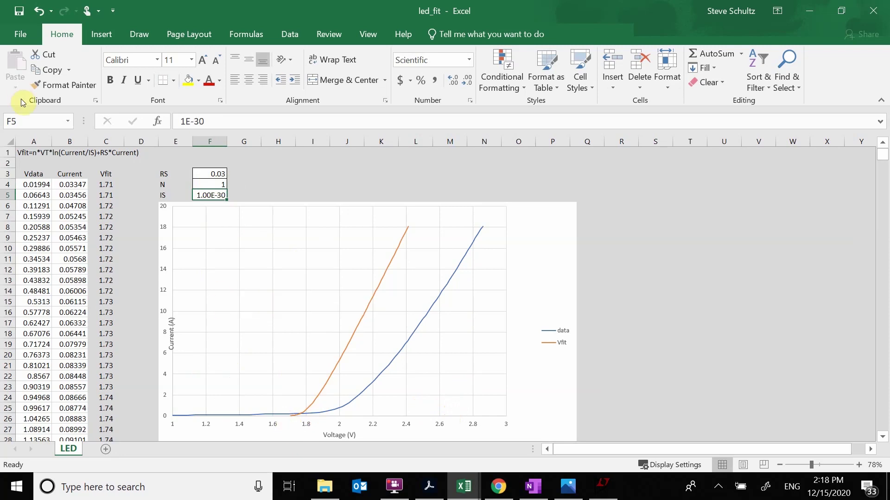
{"action": "left_click", "coordinate": [223, 185]}
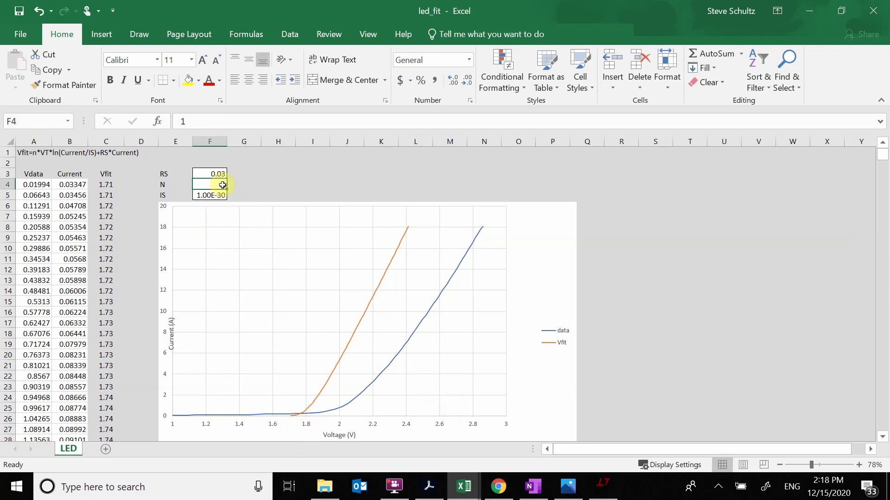
{"action": "type", "text": "4"}
{"action": "key", "text": "Return"}
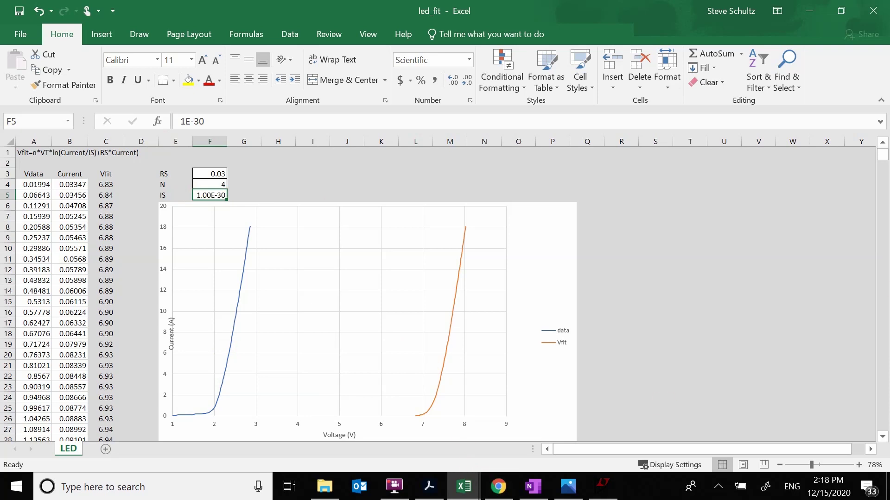
Step: Sweep IS through 1e-20, 1e-10, 1e-9 and 1e-8, settling on 5e-9
{"action": "type", "text": "1"}
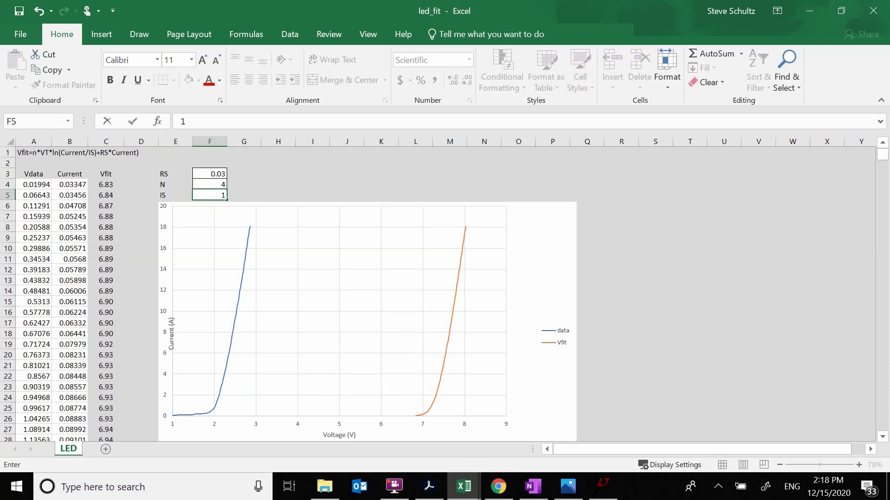
{"action": "key", "text": "Return"}
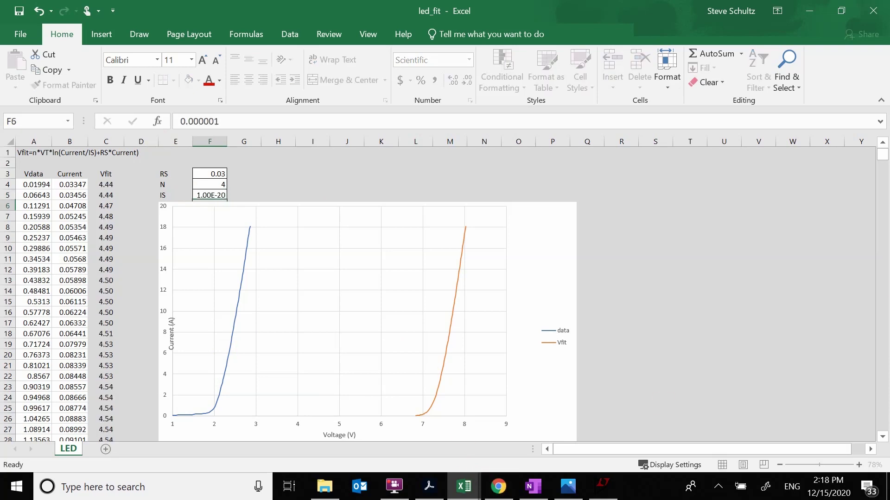
{"action": "key", "text": "Up"}
{"action": "key", "text": "Down"}
{"action": "key", "text": "Up"}
{"action": "type", "text": "1e"}
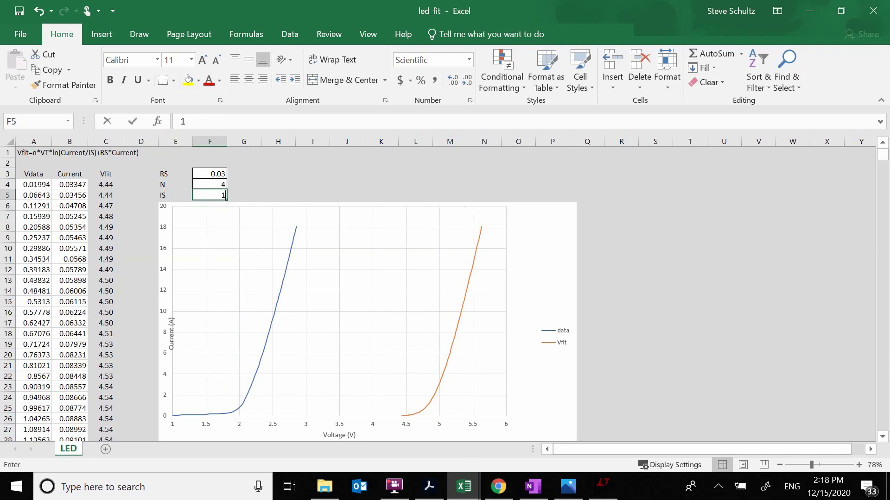
{"action": "key", "text": "Return"}
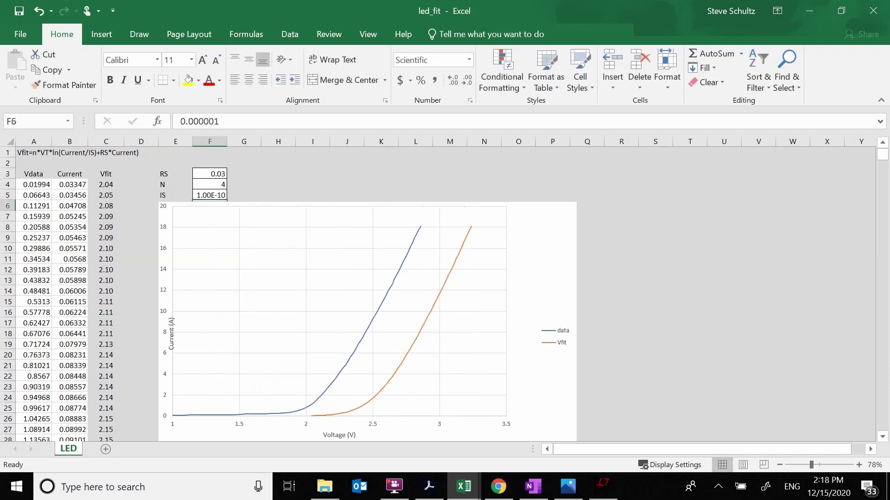
{"action": "key", "text": "Up"}
{"action": "type", "text": "1e-"}
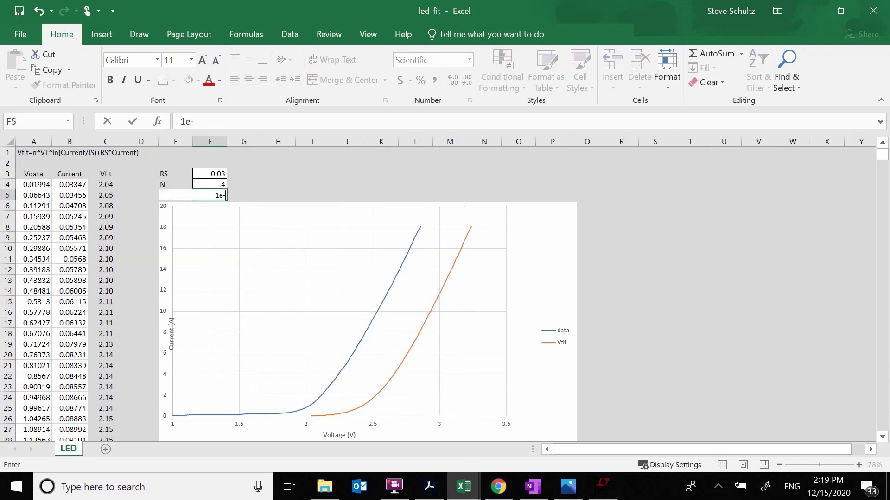
{"action": "type", "text": "9"}
{"action": "key", "text": "Return"}
{"action": "key", "text": "Up"}
{"action": "type", "text": "1"}
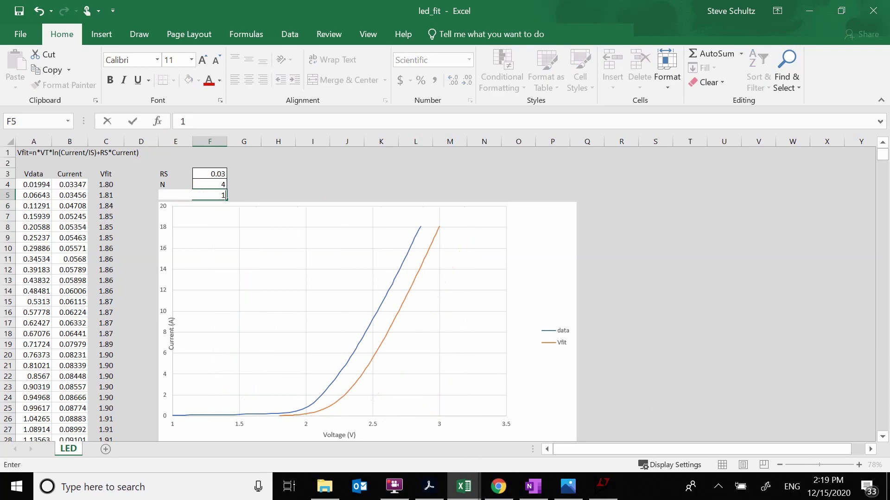
{"action": "key", "text": "Return"}
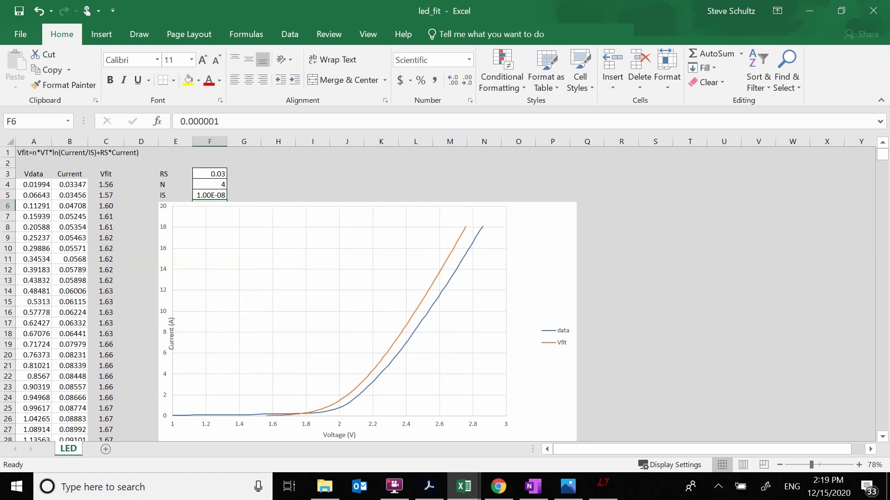
{"action": "type", "text": "5"}
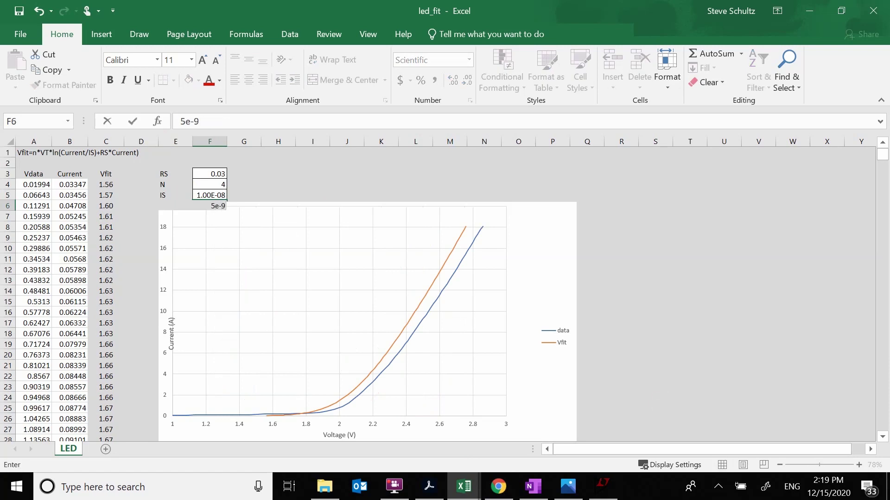
{"action": "type", "text": "e-9"}
{"action": "key", "text": "Escape"}
{"action": "key", "text": "Up"}
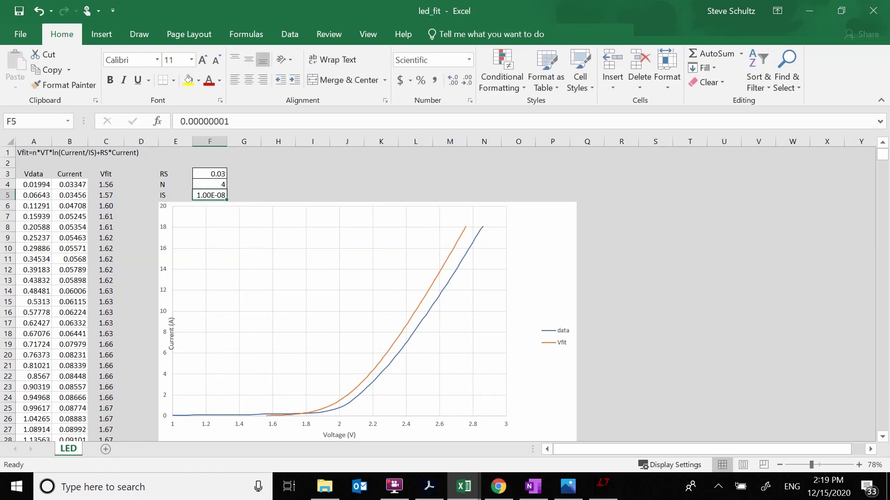
{"action": "type", "text": "5e-9"}
{"action": "key", "text": "Return"}
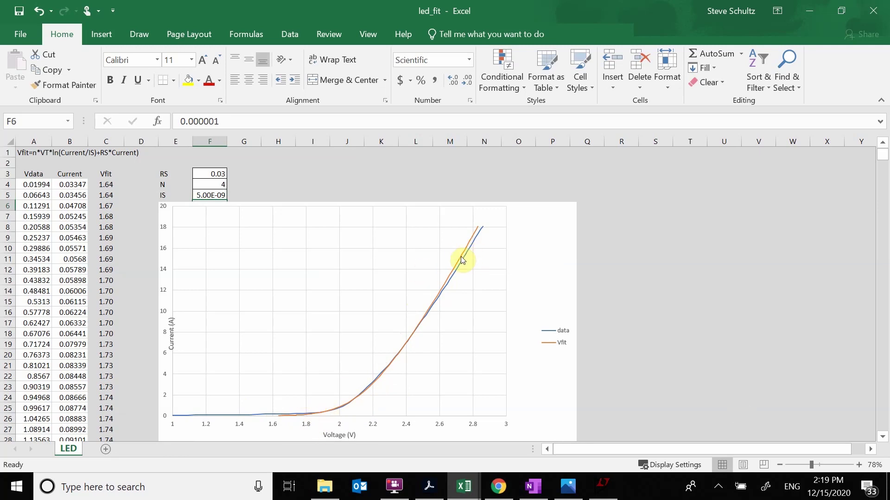
Step: Set RS in F3 to 0.031 and confirm the Vfit curve overlays the data
{"action": "left_click", "coordinate": [210, 175]}
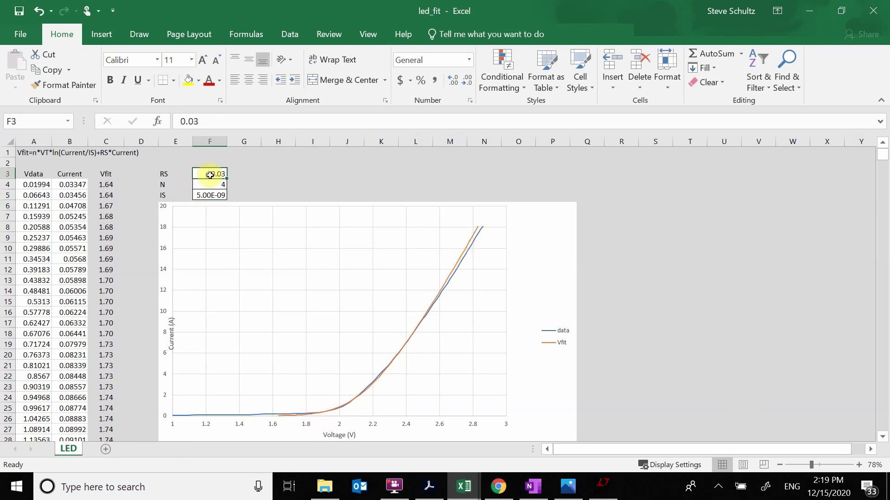
{"action": "type", "text": ".0"}
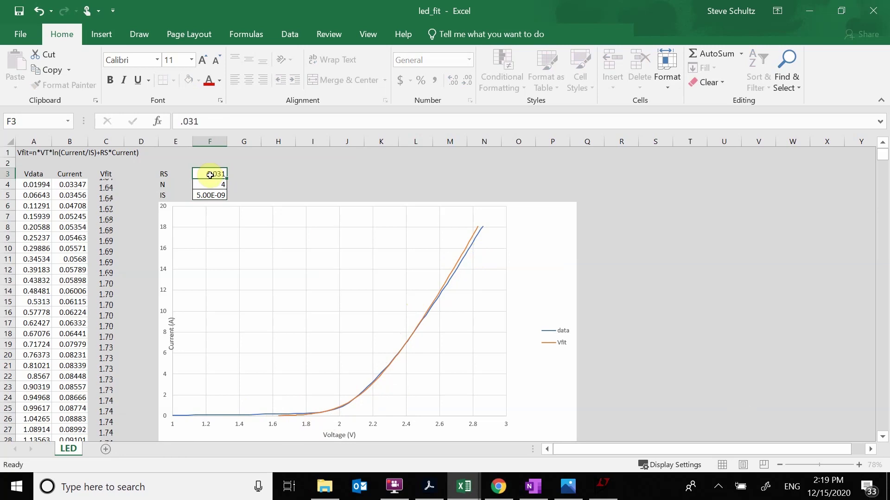
{"action": "key", "text": "Return"}
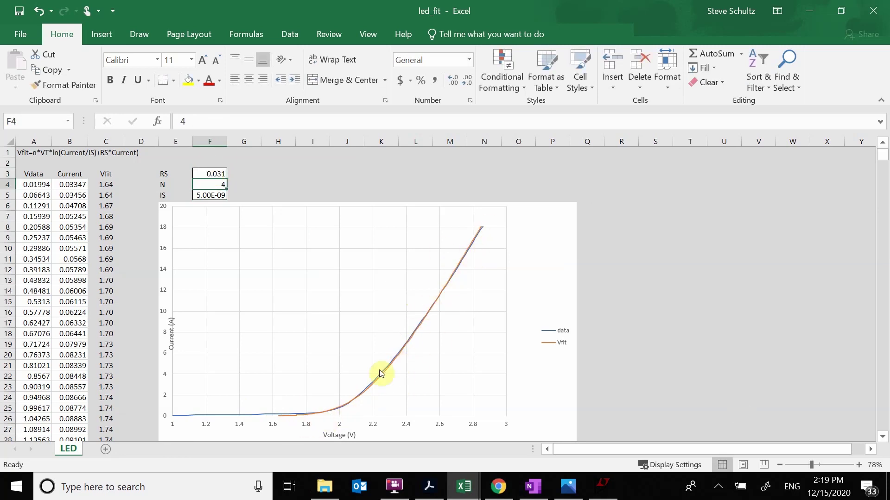
{"action": "left_click_drag", "start_coordinate": [211, 174], "coordinate": [213, 195]}
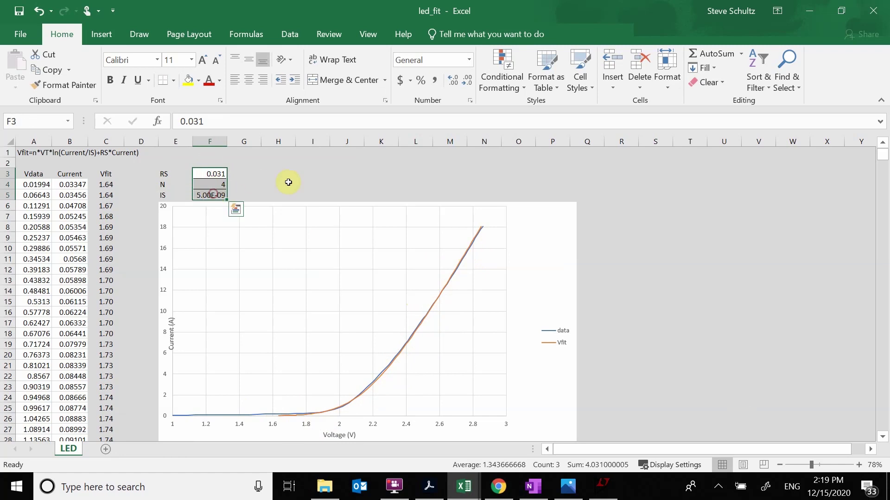
{"action": "left_click", "coordinate": [291, 183]}
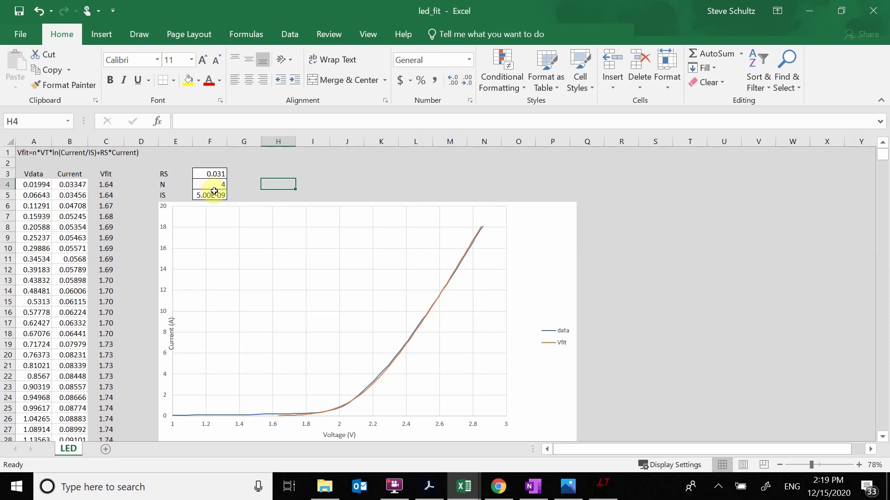
Step: Open a new LTspice schematic and place a single diode, D1
{"action": "left_click", "coordinate": [605, 490]}
{"action": "left_click", "coordinate": [12, 39]}
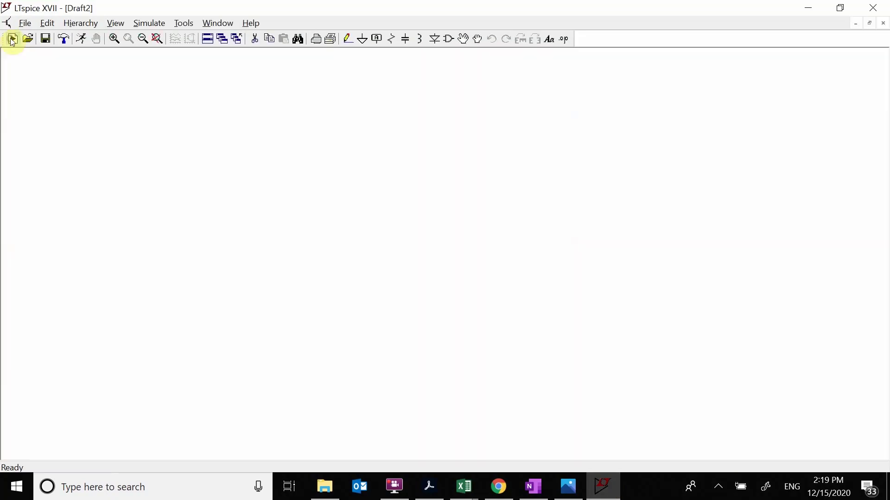
{"action": "left_click", "coordinate": [434, 39]}
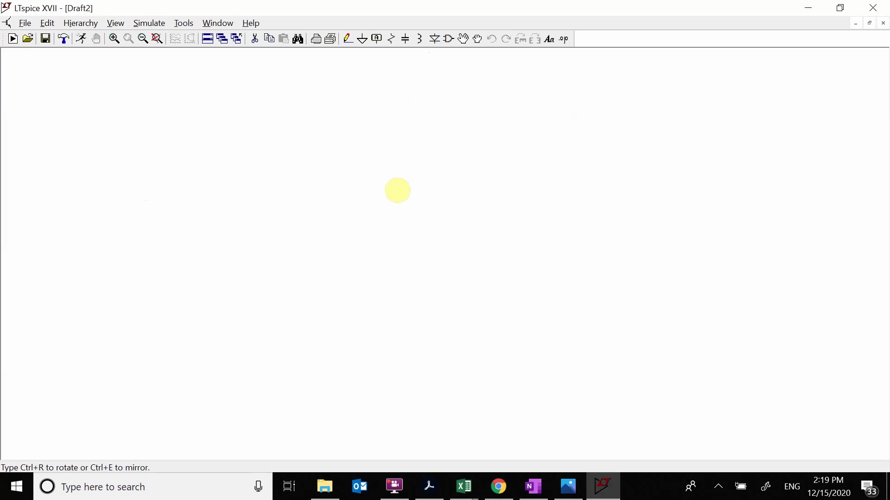
{"action": "left_click", "coordinate": [392, 197]}
{"action": "key", "text": "Escape"}
Step: Assign diode D1 the AOT-2015 LED model from the diode list
{"action": "right_click", "coordinate": [397, 201]}
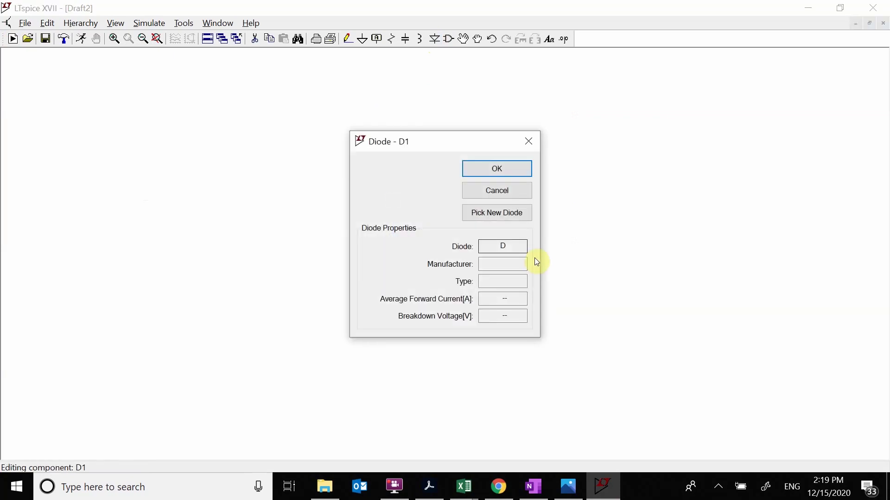
{"action": "left_click", "coordinate": [511, 216]}
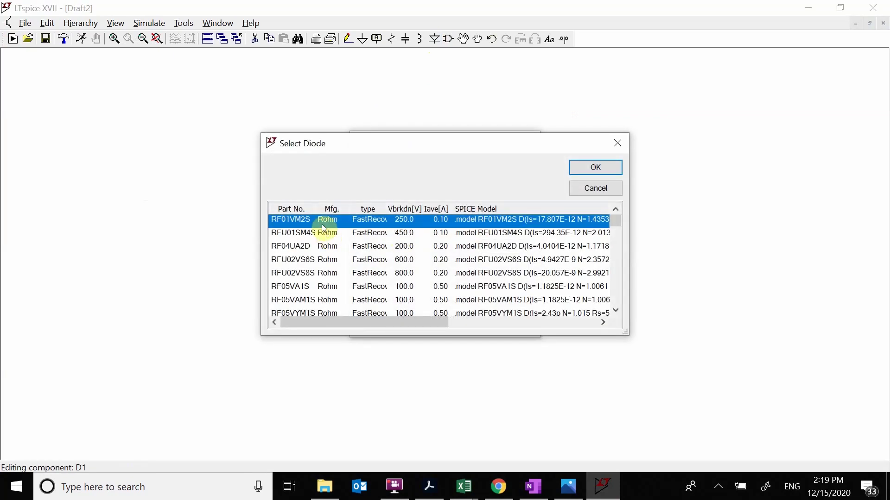
{"action": "scroll", "coordinate": [359, 247], "scroll_direction": "down", "scroll_amount": 15}
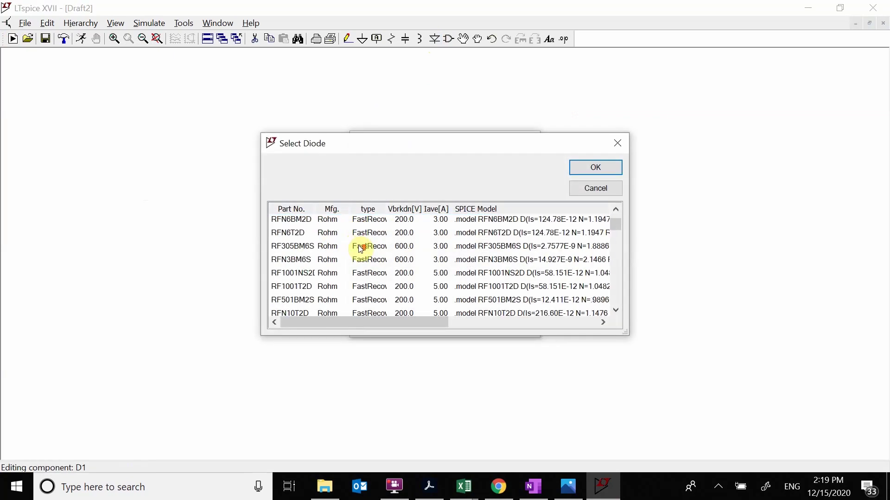
{"action": "scroll", "coordinate": [361, 249], "scroll_direction": "down", "scroll_amount": 6}
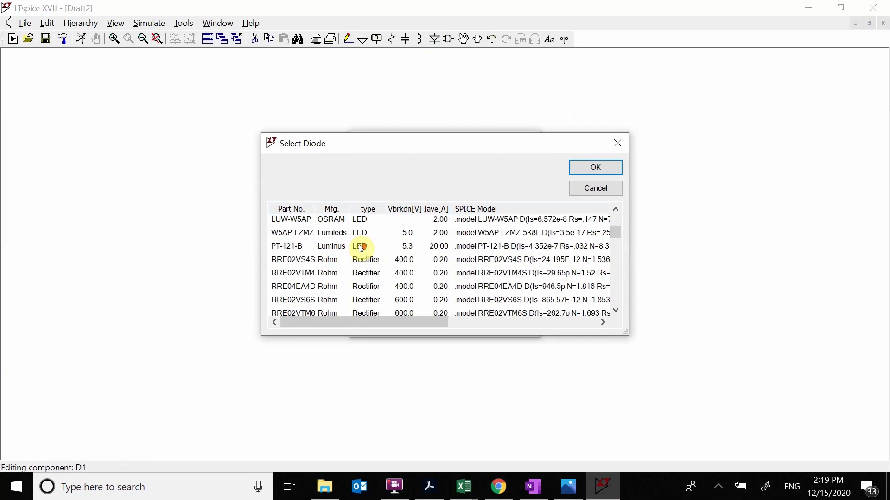
{"action": "scroll", "coordinate": [359, 259], "scroll_direction": "up", "scroll_amount": 2}
{"action": "left_click", "coordinate": [360, 260]}
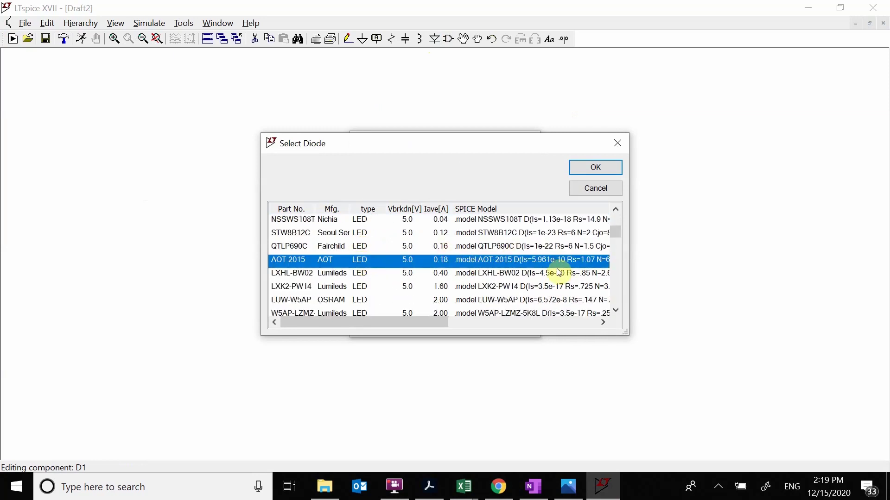
{"action": "left_click", "coordinate": [596, 168]}
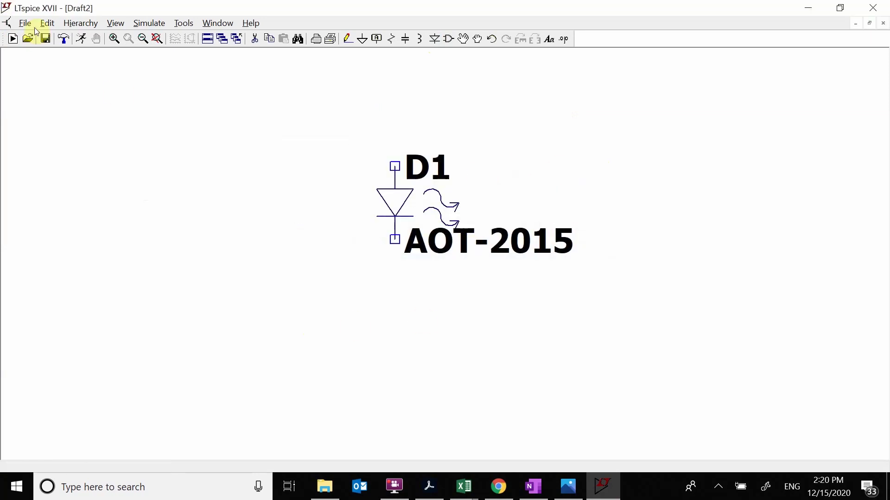
Step: Paste the .model line as a SPICE directive, renaming AOT-2015 to myLED, then bring up led_fit
{"action": "left_click", "coordinate": [47, 23]}
{"action": "left_click", "coordinate": [91, 81]}
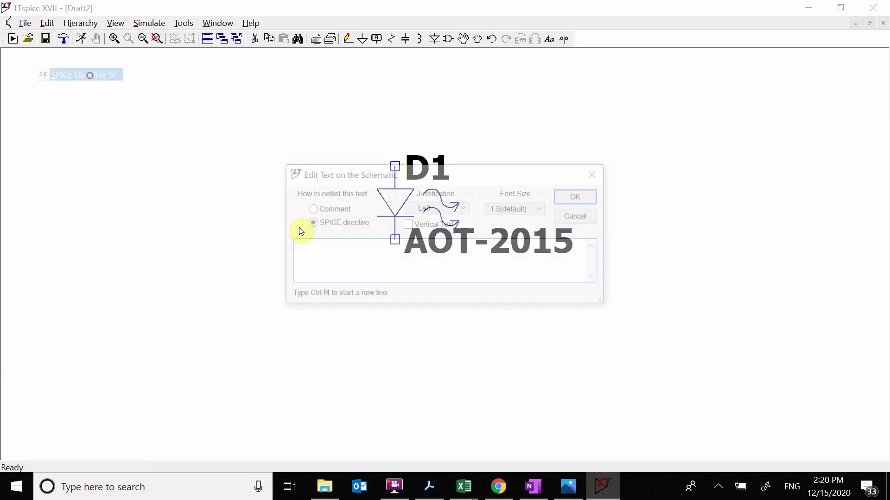
{"action": "key", "text": "ctrl+v"}
{"action": "left_click", "coordinate": [371, 242]}
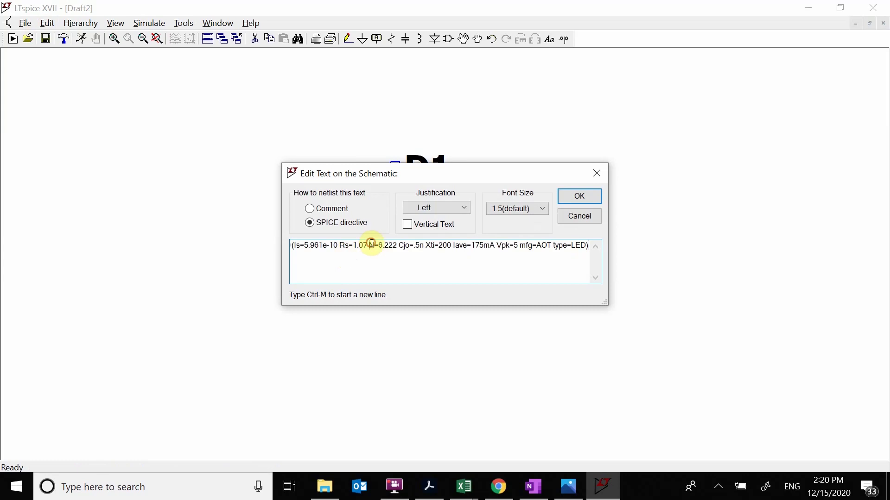
{"action": "key", "text": "Home"}
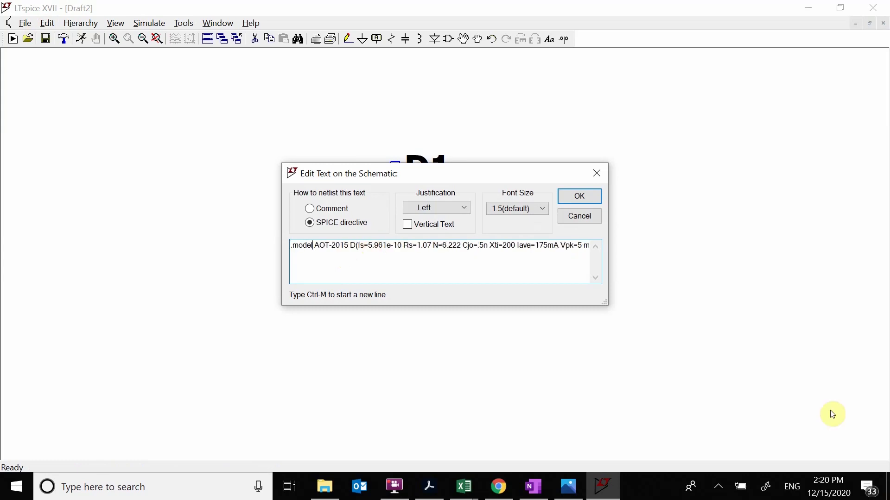
{"action": "type", "text": "myLED"}
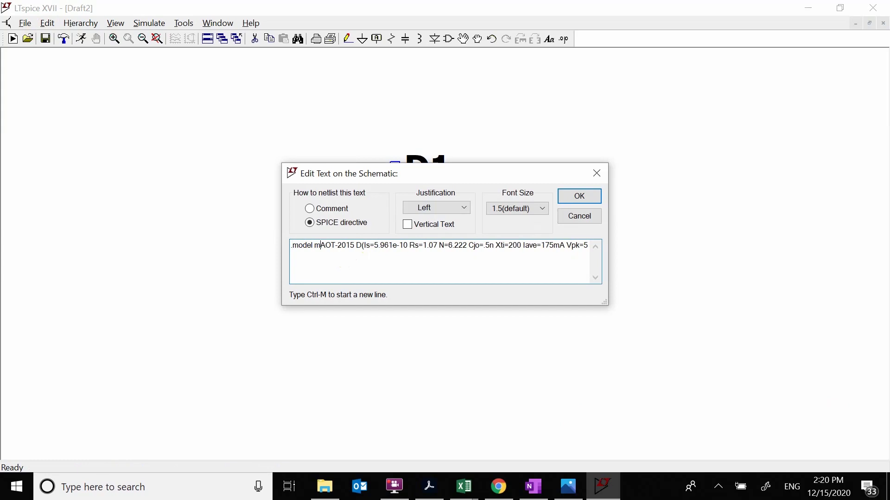
{"action": "key", "text": "Delete"}
{"action": "key", "text": "Delete"}
{"action": "key", "text": "Delete"}
{"action": "key", "text": "Delete"}
{"action": "key", "text": "Delete"}
{"action": "key", "text": "Delete"}
{"action": "key", "text": "Delete"}
{"action": "key", "text": "Delete"}
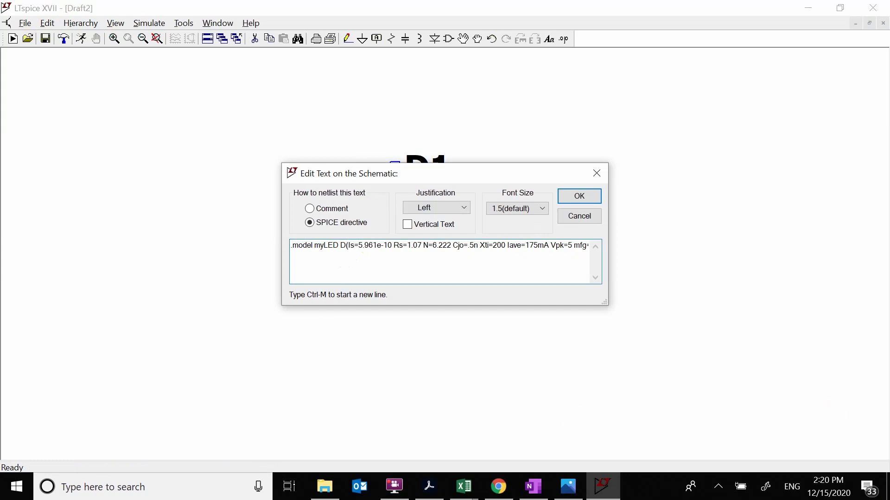
{"action": "left_click", "coordinate": [464, 486]}
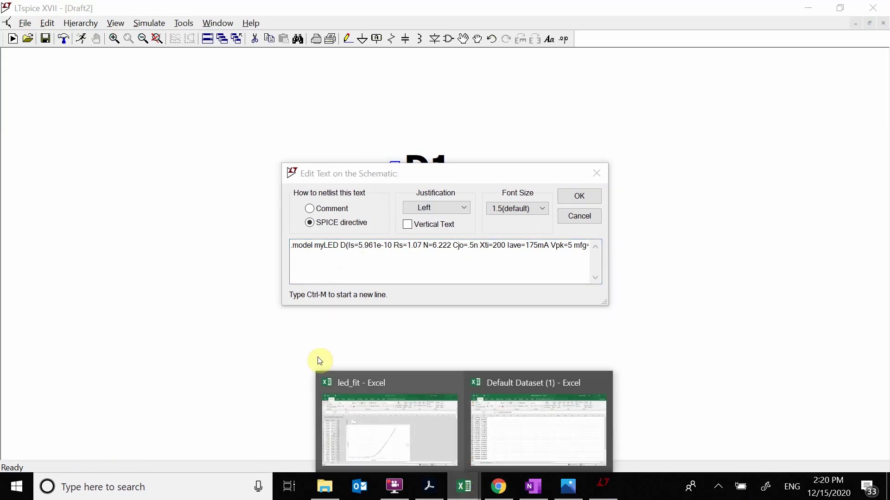
{"action": "left_click", "coordinate": [382, 441]}
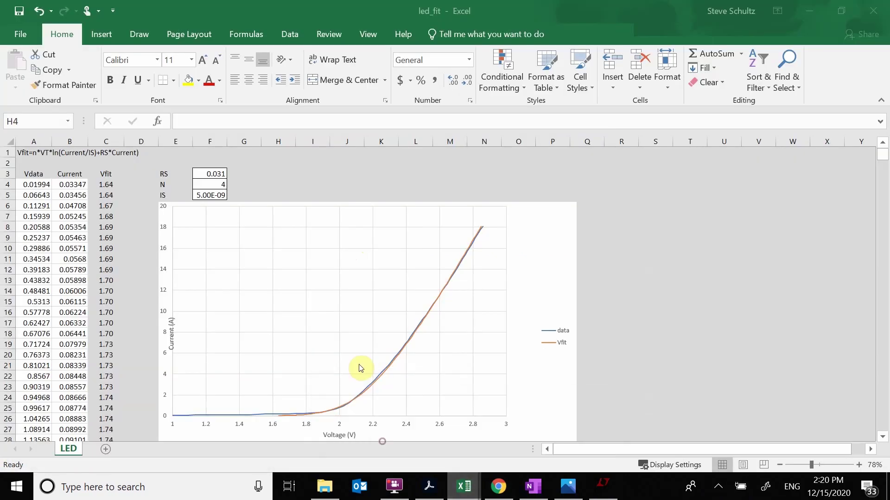
Step: Replace the myLED model's Is with 5e-9 and Rs with 0.031, matching the led_fit values
{"action": "left_click", "coordinate": [819, 17]}
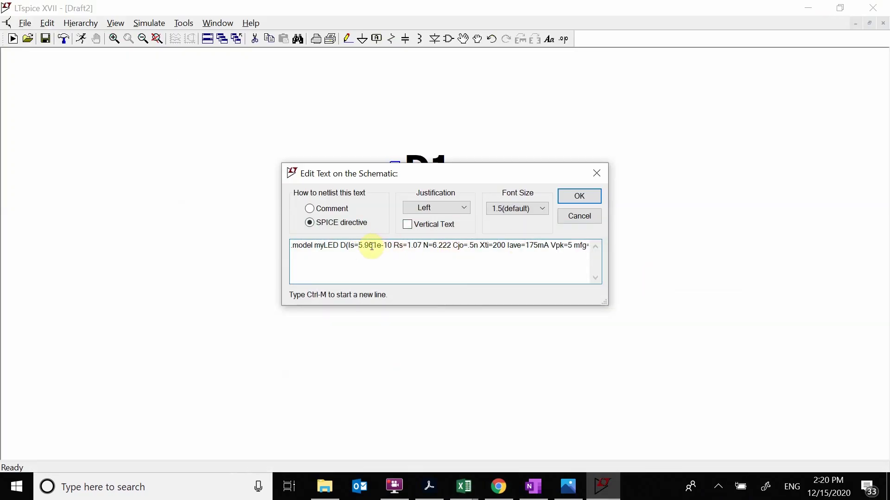
{"action": "type", "text": "5e-9"}
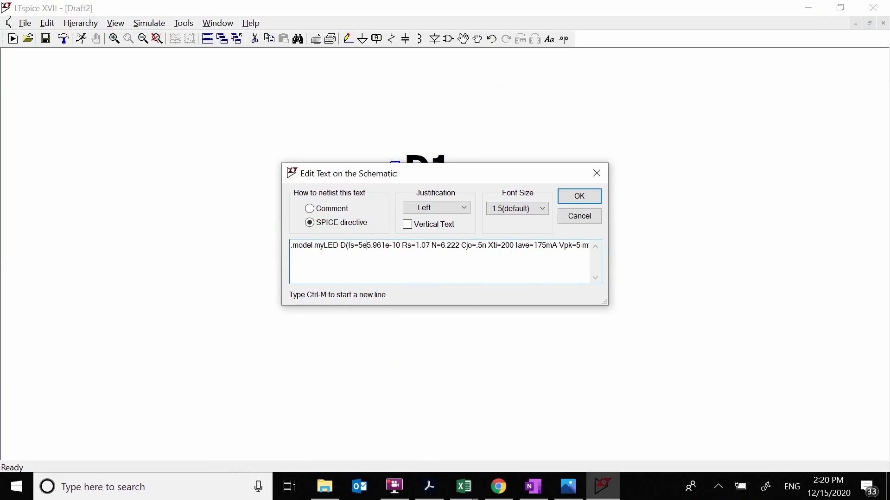
{"action": "key", "text": "Delete"}
{"action": "key", "text": "Delete"}
{"action": "key", "text": "Delete"}
{"action": "key", "text": "Delete"}
{"action": "key", "text": "Delete"}
{"action": "key", "text": "Delete"}
{"action": "key", "text": "Delete"}
{"action": "key", "text": "Delete"}
{"action": "key", "text": "Delete"}
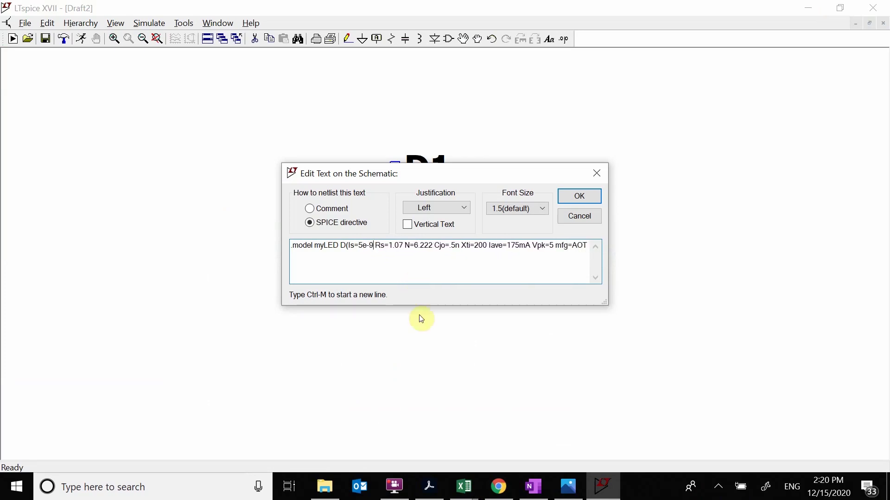
{"action": "left_click", "coordinate": [464, 486]}
{"action": "left_click", "coordinate": [427, 445]}
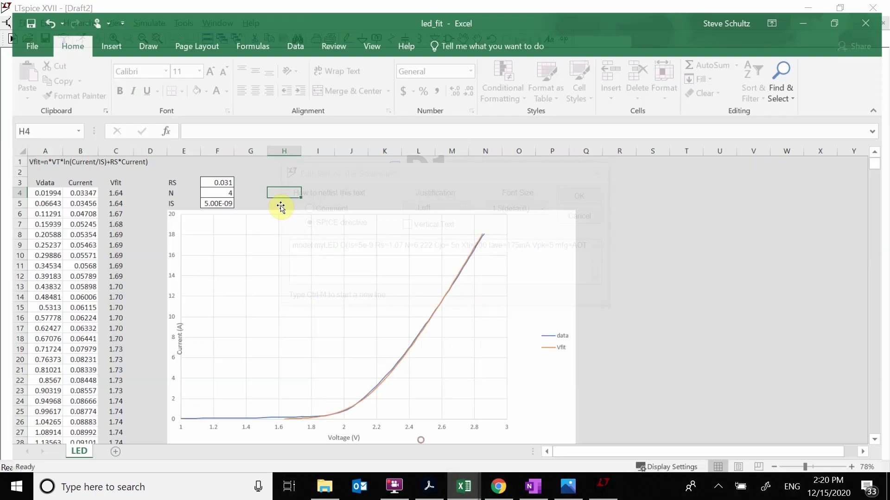
{"action": "left_click", "coordinate": [819, 12]}
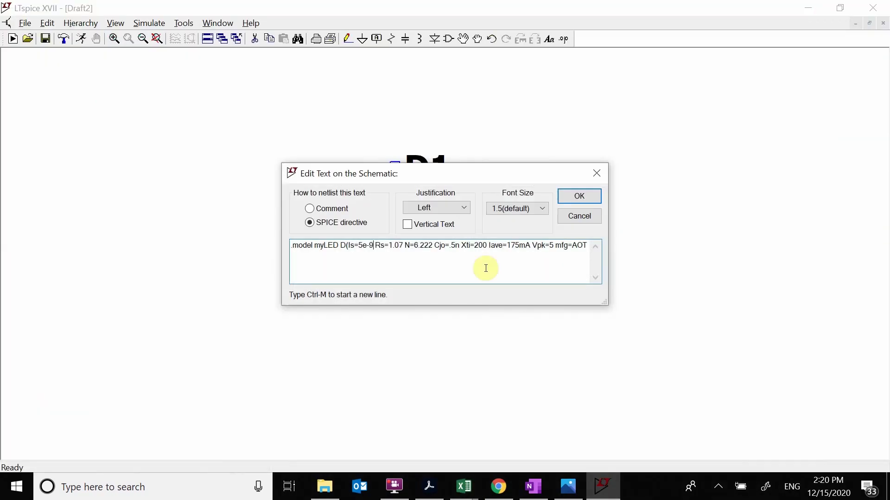
{"action": "left_click_drag", "start_coordinate": [389, 244], "coordinate": [393, 245]}
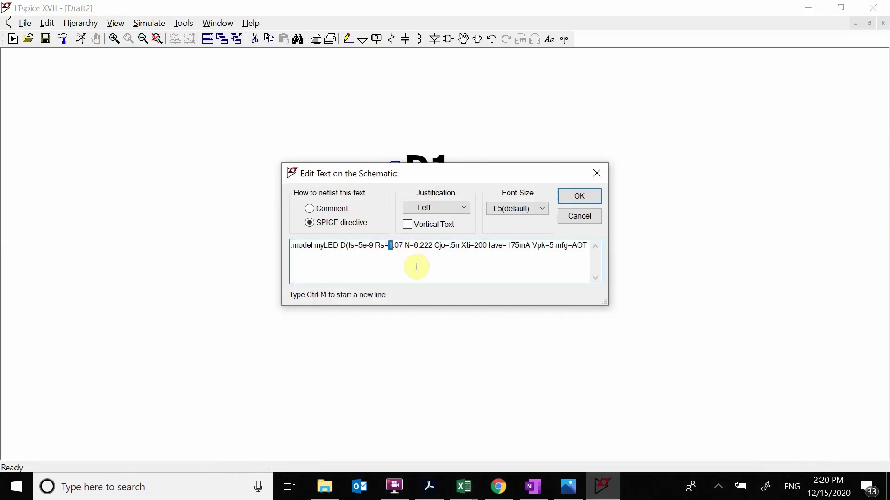
{"action": "type", "text": "0.031"}
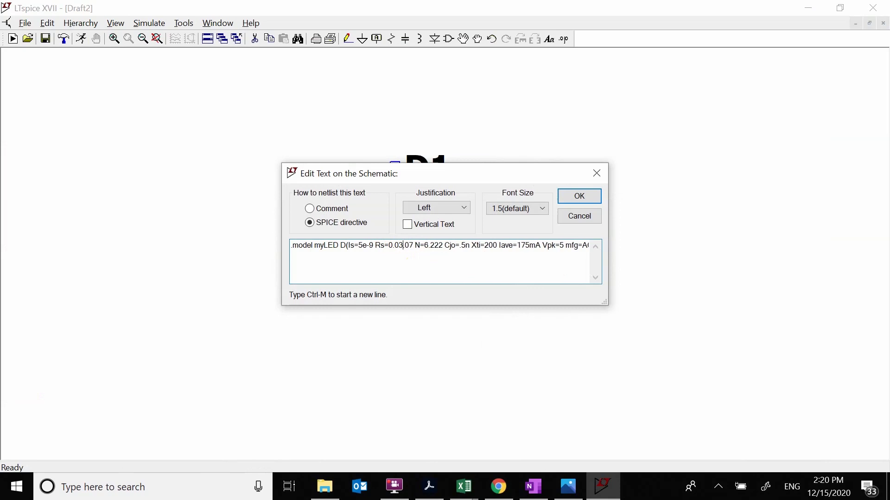
{"action": "key", "text": "Delete"}
{"action": "key", "text": "Delete"}
{"action": "key", "text": "Delete"}
Step: Set N to 4, delete Cjo through mfg=AOT leaving type=LED, and confirm the directive
{"action": "left_click_drag", "start_coordinate": [425, 268], "coordinate": [577, 273]}
{"action": "key", "text": "Delete"}
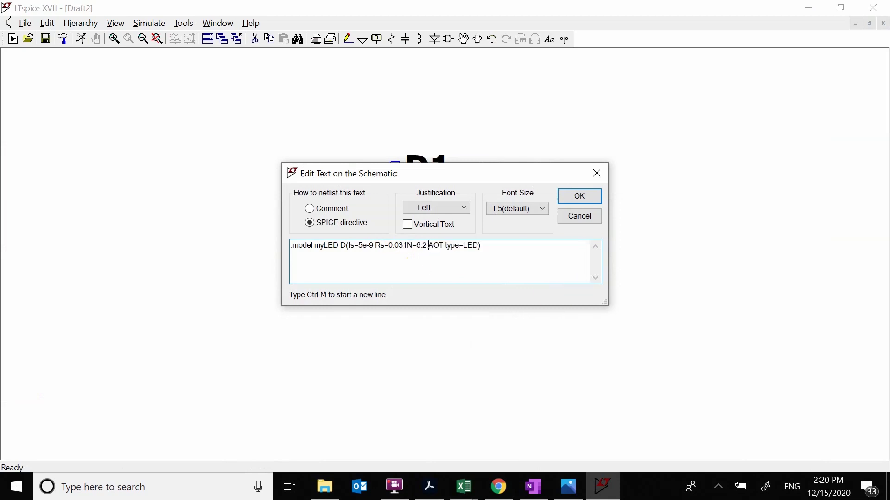
{"action": "key", "text": "ctrl+z"}
{"action": "left_click", "coordinate": [430, 249]}
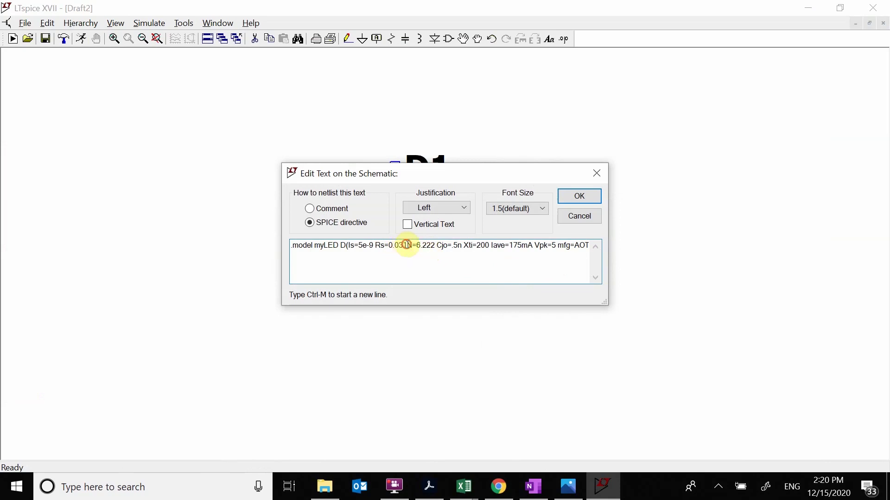
{"action": "left_click", "coordinate": [464, 487]}
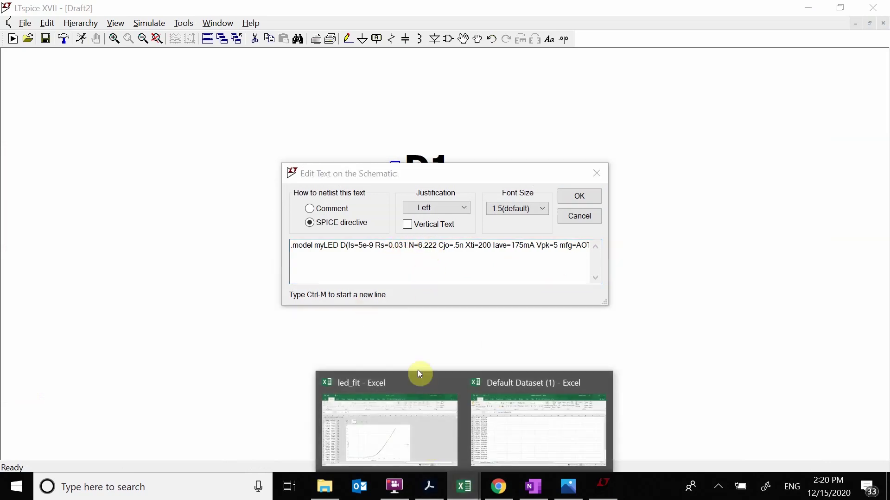
{"action": "left_click", "coordinate": [419, 373]}
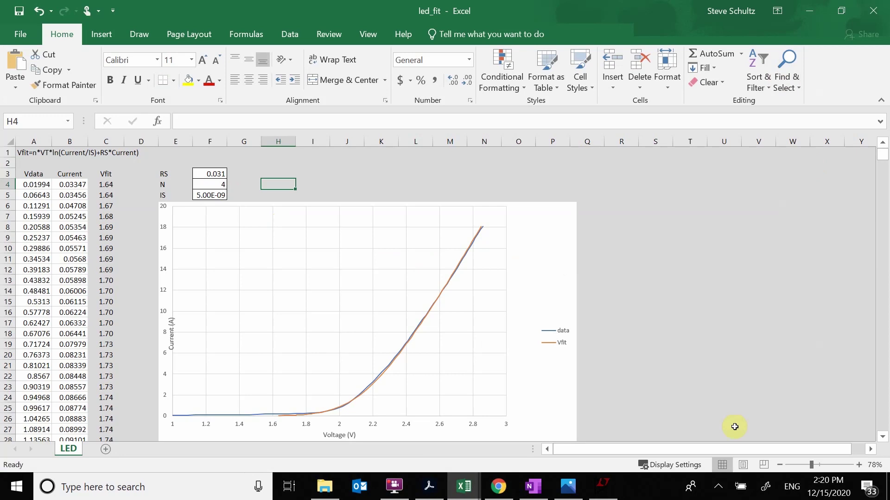
{"action": "left_click", "coordinate": [603, 484]}
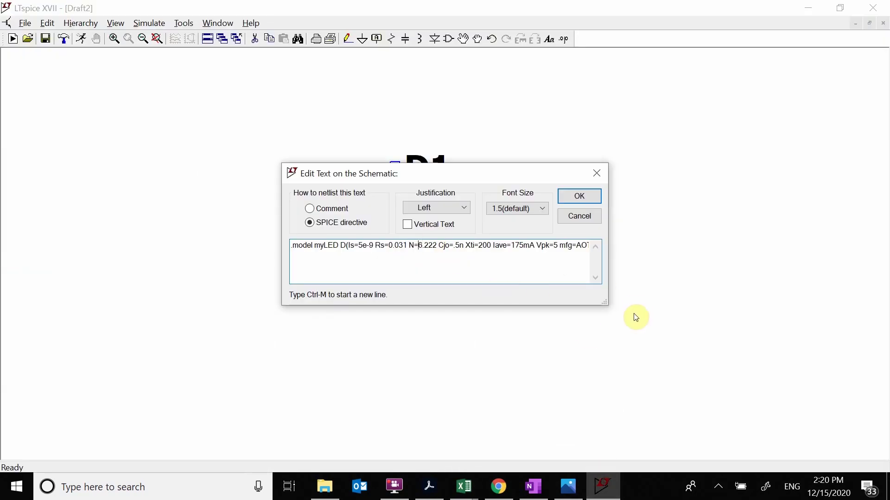
{"action": "key", "text": "BackSpace"}
{"action": "key", "text": "BackSpace"}
{"action": "key", "text": "BackSpace"}
{"action": "key", "text": "BackSpace"}
{"action": "key", "text": "BackSpace"}
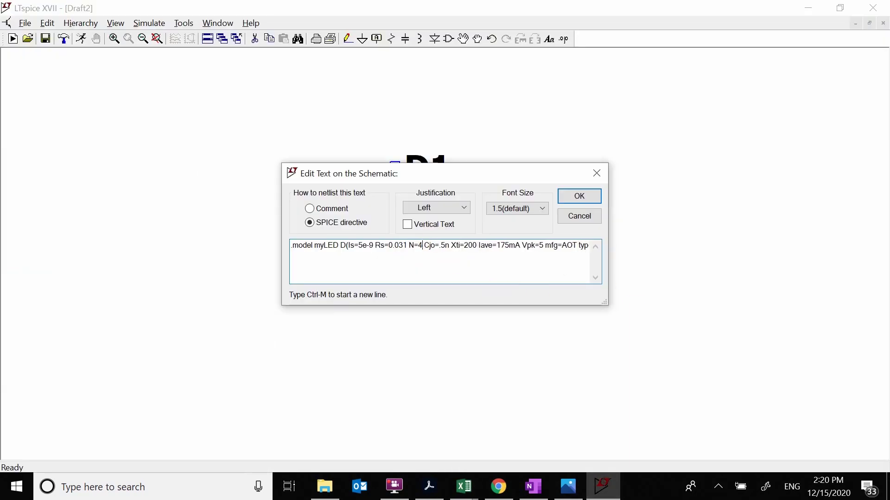
{"action": "type", "text": "4"}
{"action": "key", "text": "shift+Right"}
{"action": "key", "text": "shift+Right"}
{"action": "key", "text": "shift+Right"}
{"action": "key", "text": "shift+Right"}
{"action": "key", "text": "shift+Right"}
{"action": "key", "text": "shift+Right"}
{"action": "key", "text": "shift+Right"}
{"action": "key", "text": "shift+Right"}
{"action": "key", "text": "shift+Right"}
{"action": "key", "text": "shift+Right"}
{"action": "key", "text": "shift+Right"}
{"action": "key", "text": "shift+Right"}
{"action": "key", "text": "shift+Right"}
{"action": "key", "text": "shift+Right"}
{"action": "key", "text": "shift+Right"}
{"action": "key", "text": "shift+Right"}
{"action": "key", "text": "shift+Right"}
{"action": "key", "text": "shift+Right"}
{"action": "key", "text": "shift+Right"}
{"action": "key", "text": "shift+Right"}
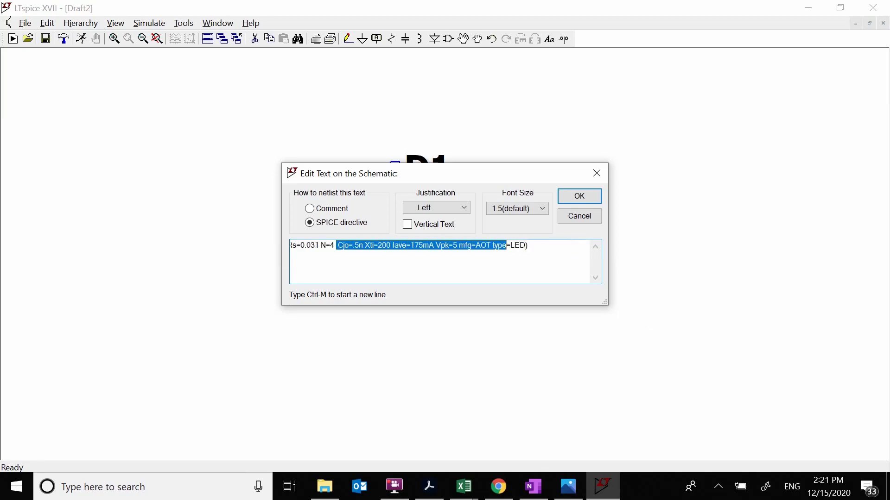
{"action": "key", "text": "Delete"}
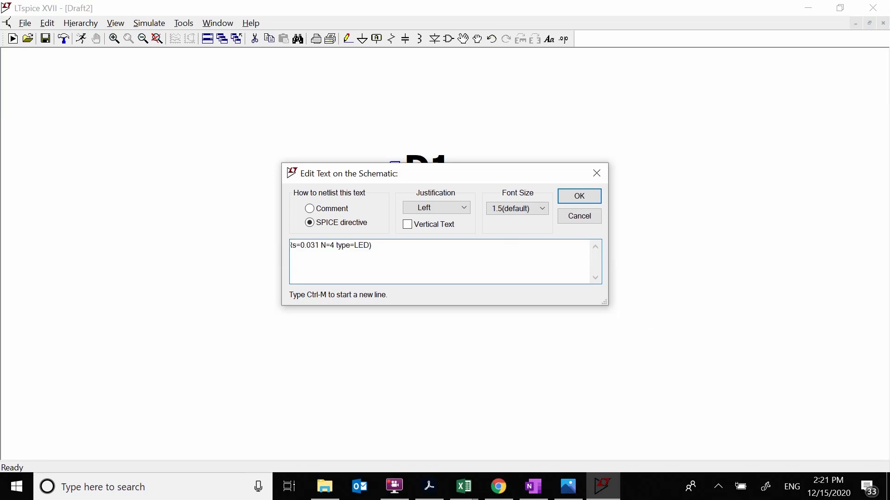
{"action": "left_click", "coordinate": [587, 197]}
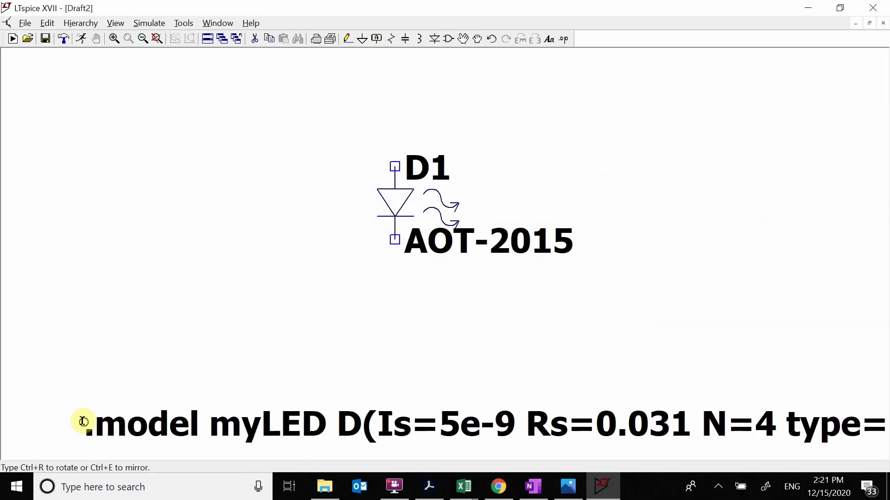
Step: Place the .model directive at the schematic bottom and set D1's value to myLED
{"action": "left_click", "coordinate": [83, 421]}
{"action": "right_click", "coordinate": [531, 245]}
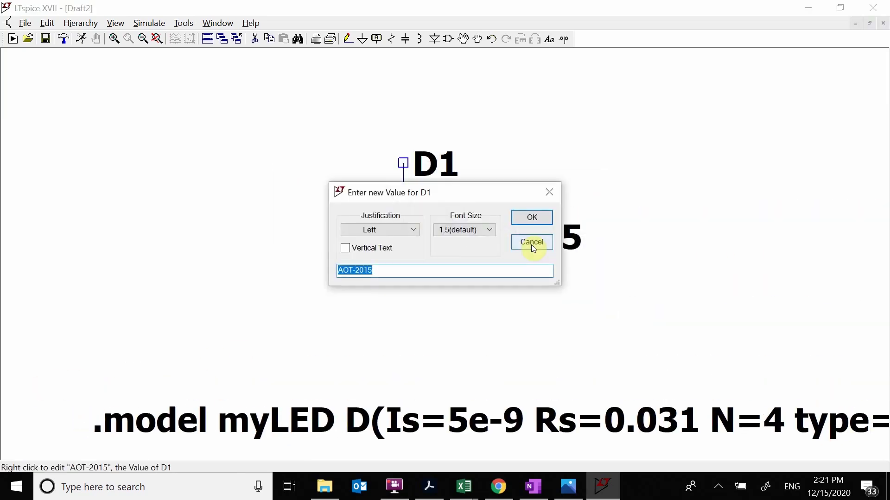
{"action": "type", "text": "myLED"}
{"action": "key", "text": "Return"}
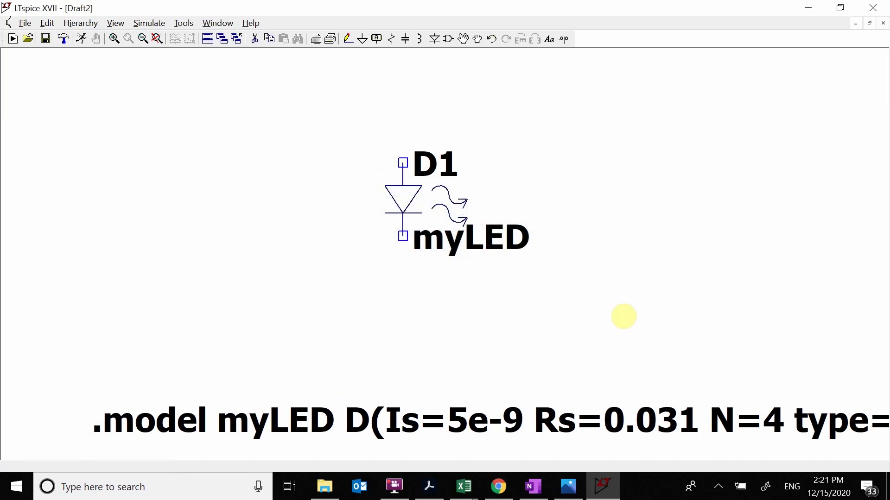
Step: Ground the LED, then add voltage source V1 to its left with its own ground
{"action": "key", "text": "g"}
{"action": "left_click", "coordinate": [395, 288]}
{"action": "key", "text": "Escape"}
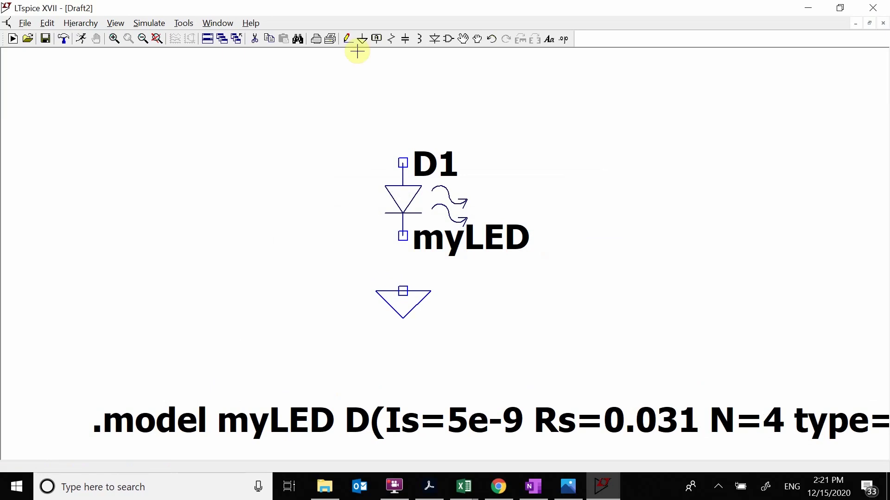
{"action": "left_click", "coordinate": [449, 38]}
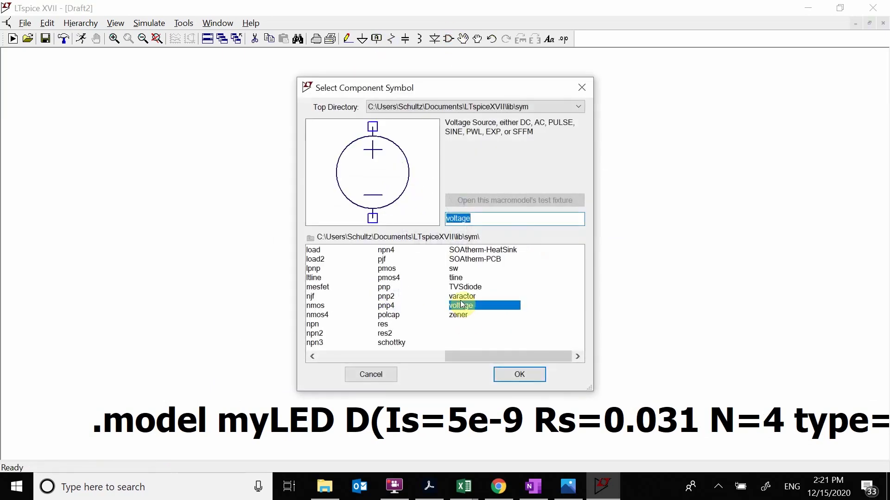
{"action": "left_click", "coordinate": [519, 375]}
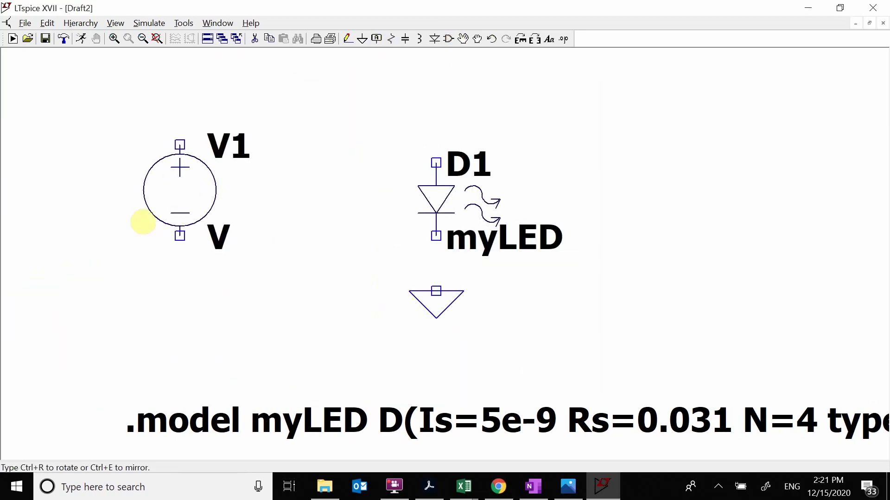
{"action": "left_click", "coordinate": [119, 245]}
{"action": "key", "text": "g"}
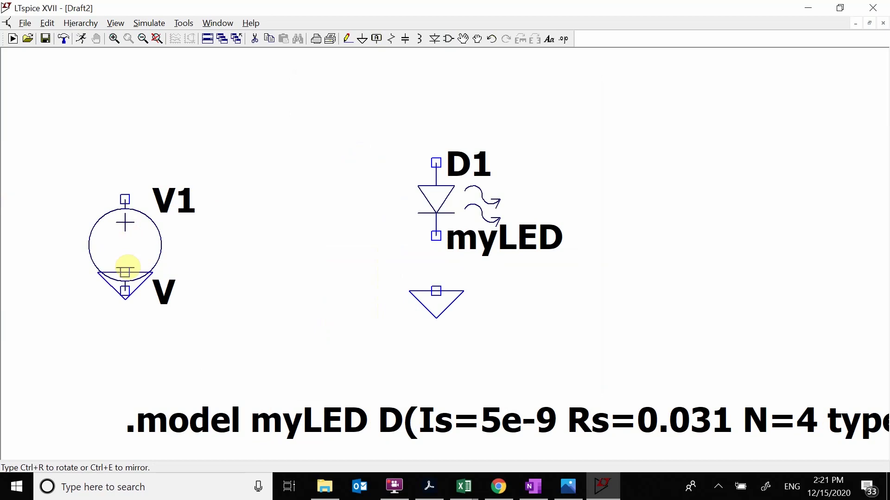
{"action": "left_click", "coordinate": [125, 289]}
Step: Configure V1 as PULSE(0 3 0 1 0 0 1), ramping 0 to 3 V over 1 s
{"action": "right_click", "coordinate": [125, 255]}
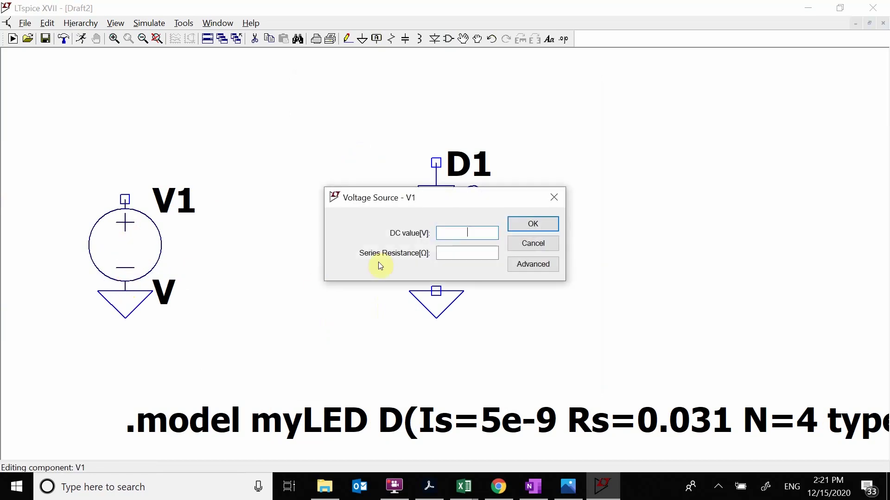
{"action": "left_click", "coordinate": [542, 267]}
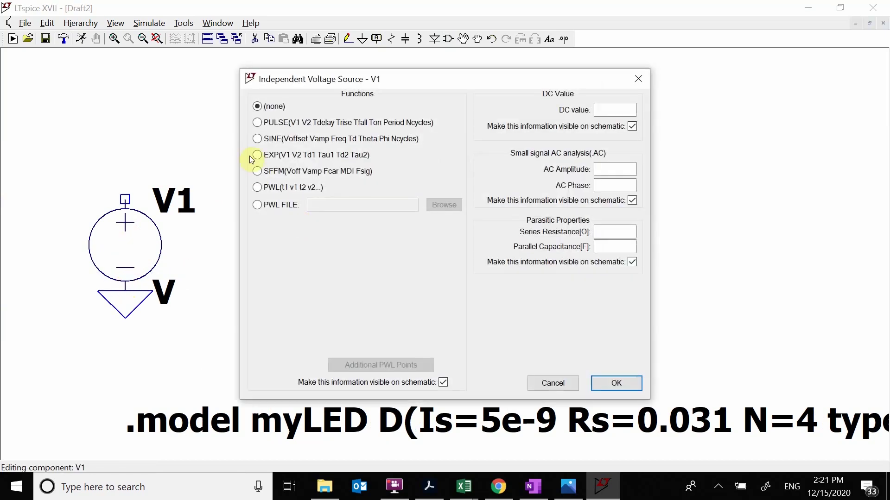
{"action": "left_click", "coordinate": [257, 123]}
{"action": "left_click", "coordinate": [426, 234]}
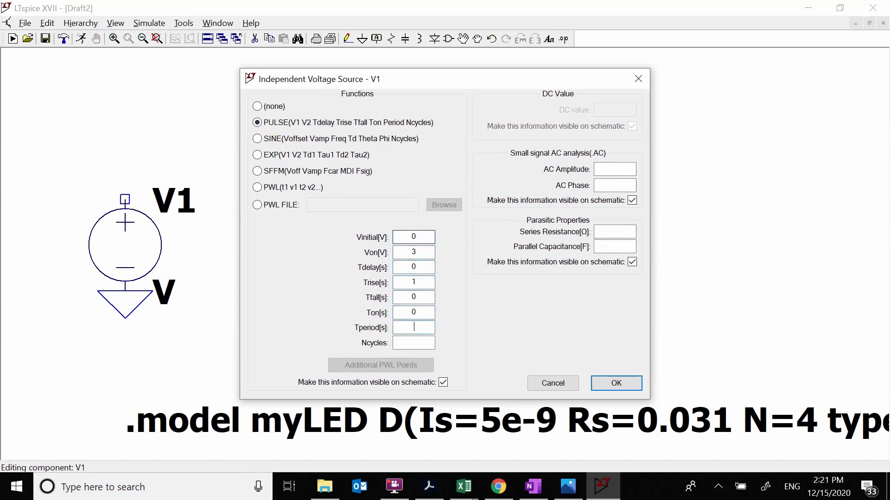
{"action": "left_click", "coordinate": [608, 383]}
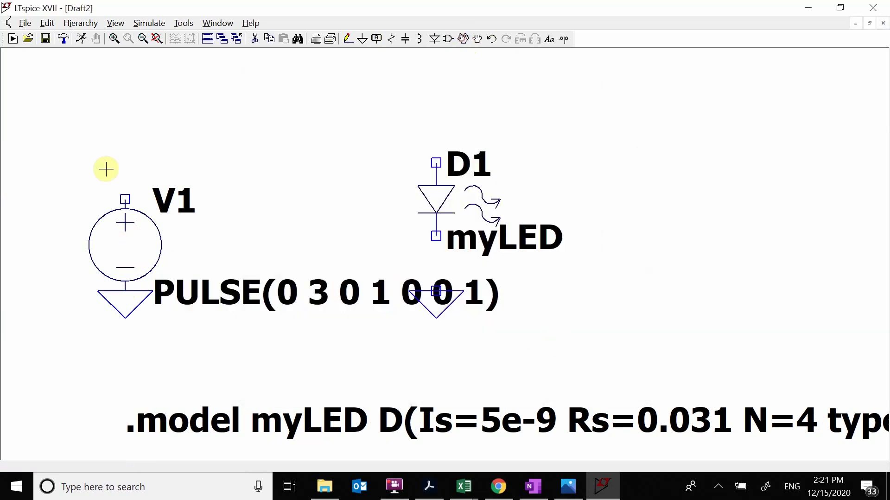
Step: Move V1 and its ground further left, keeping the .model line in view
{"action": "left_click_drag", "start_coordinate": [105, 169], "coordinate": [147, 238]}
{"action": "left_click_drag", "start_coordinate": [111, 191], "coordinate": [230, 136]}
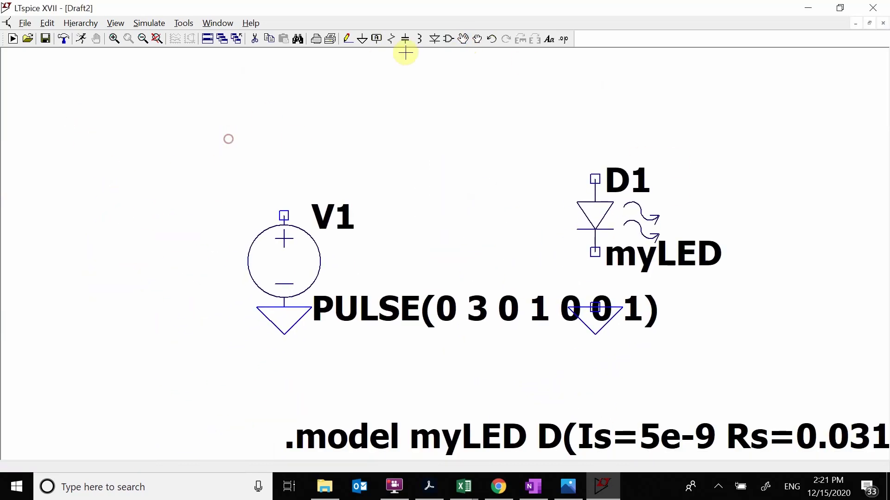
{"action": "left_click_drag", "start_coordinate": [230, 133], "coordinate": [422, 342]}
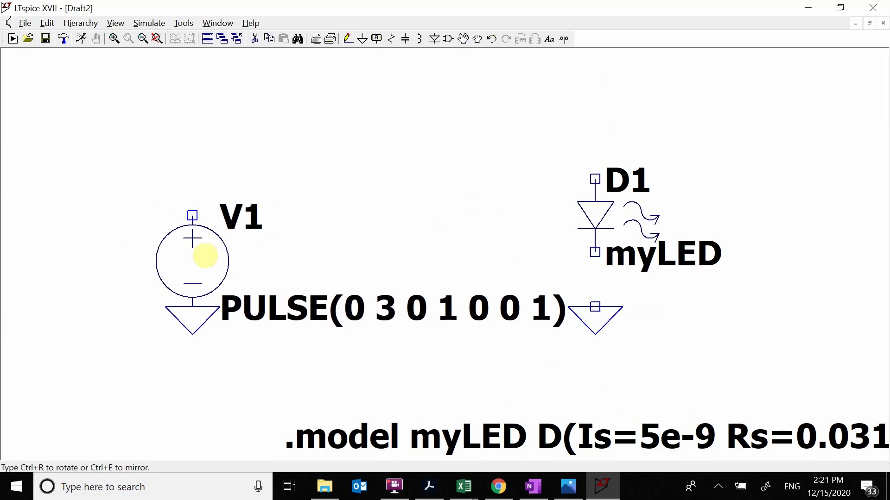
{"action": "left_click", "coordinate": [185, 256]}
Step: Wire V1's top terminal to D1's top terminal, cornering above D1
{"action": "key", "text": "F3"}
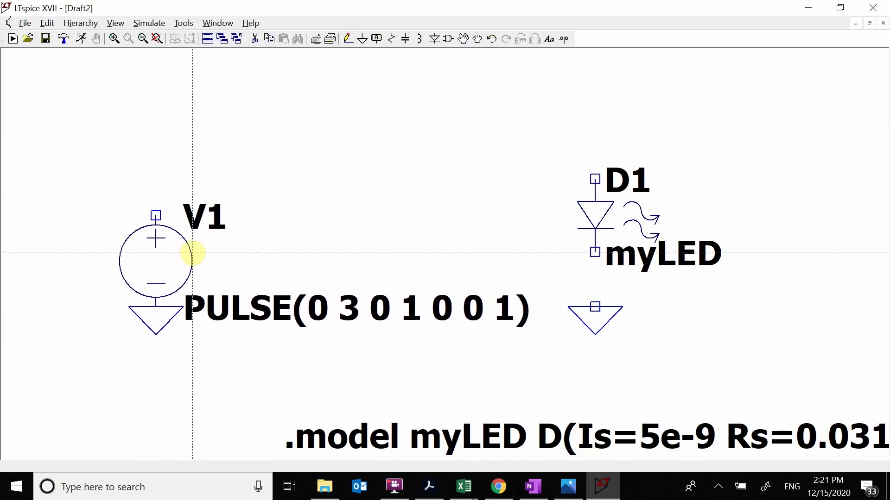
{"action": "left_click", "coordinate": [155, 216]}
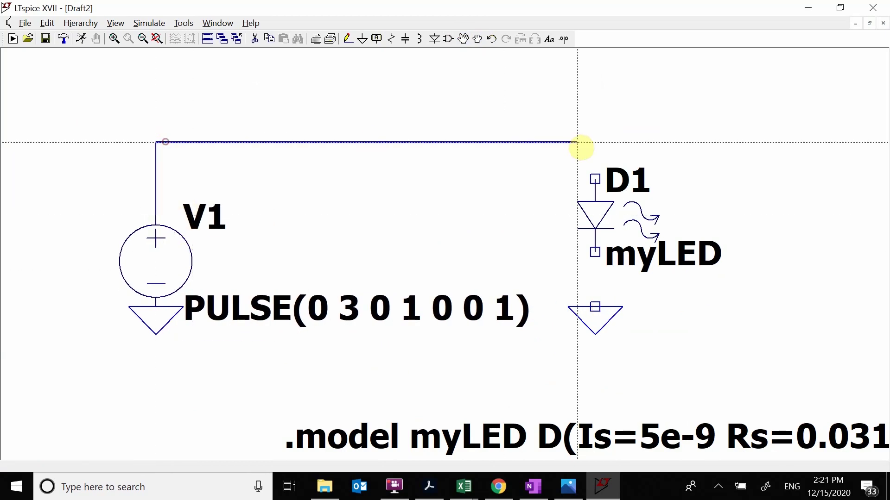
{"action": "left_click", "coordinate": [595, 143]}
{"action": "left_click", "coordinate": [596, 305]}
{"action": "right_click", "coordinate": [596, 305]}
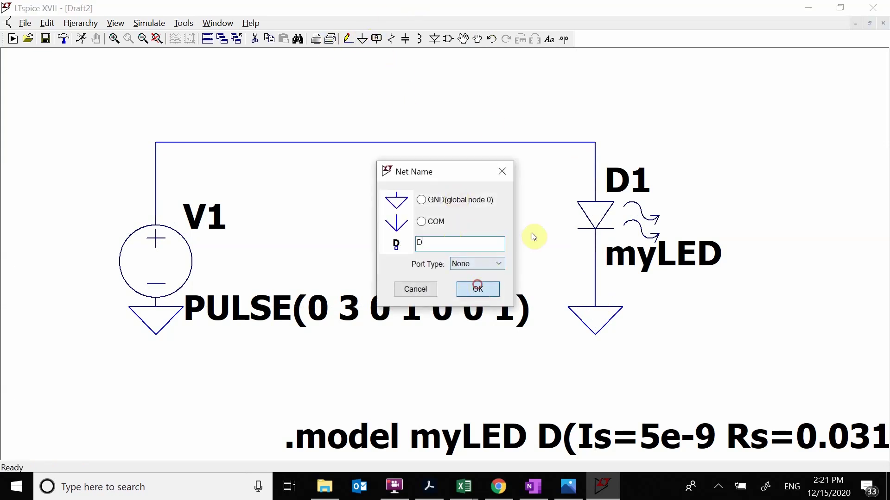
Step: Label the wire above D1 as net D
{"action": "left_click", "coordinate": [479, 289]}
{"action": "left_click", "coordinate": [595, 142]}
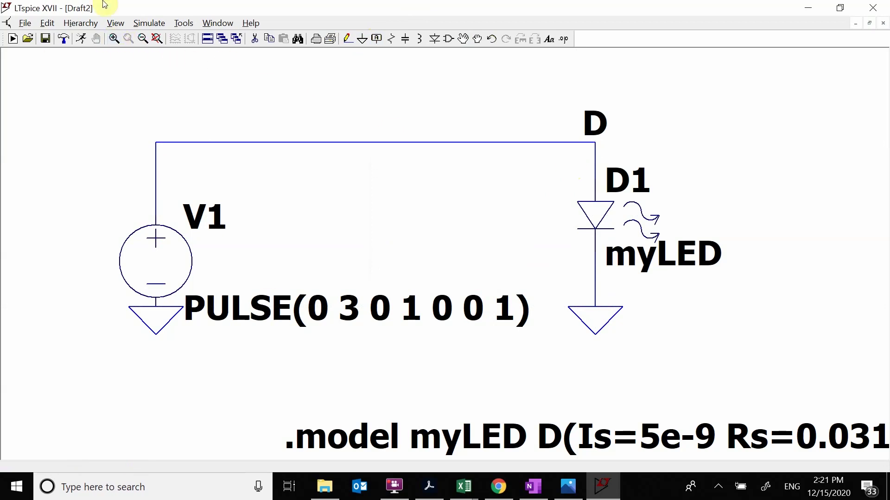
{"action": "left_click", "coordinate": [156, 24]}
Step: Set a 1 s transient stop time and place the .tran 1 directive above the .model line
{"action": "left_click", "coordinate": [176, 123]}
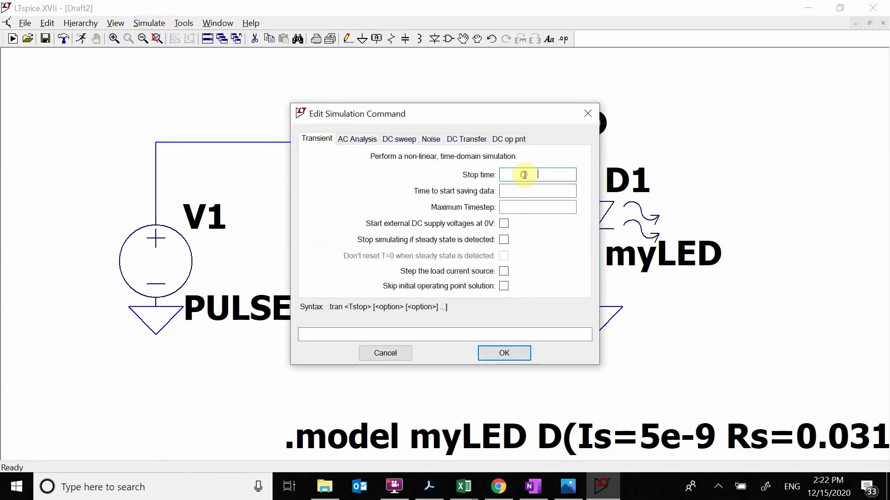
{"action": "left_click", "coordinate": [496, 350]}
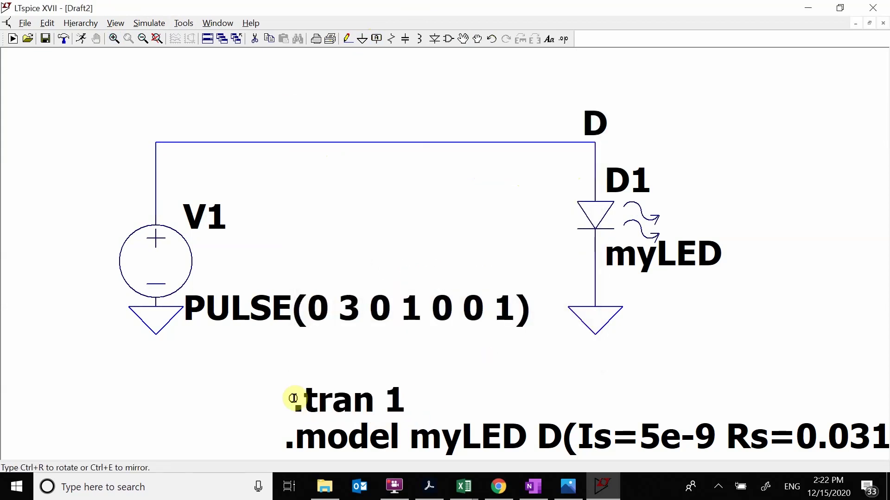
{"action": "left_click", "coordinate": [285, 397]}
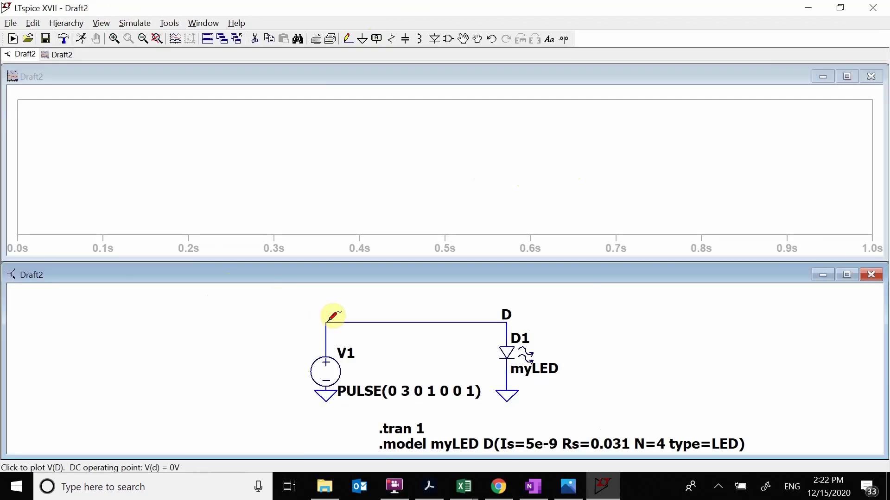
Step: Run the simulation and plot I(D1) with V(D) as the horizontal axis quantity
{"action": "left_click", "coordinate": [329, 320]}
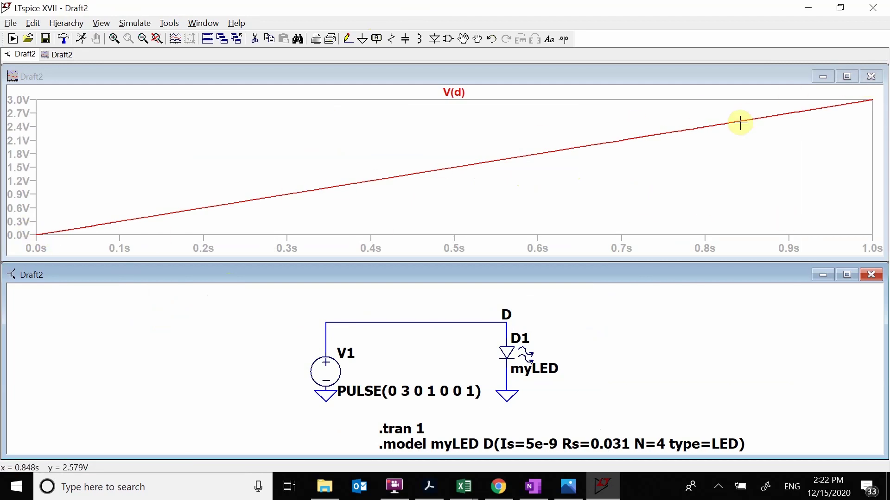
{"action": "left_click", "coordinate": [510, 354]}
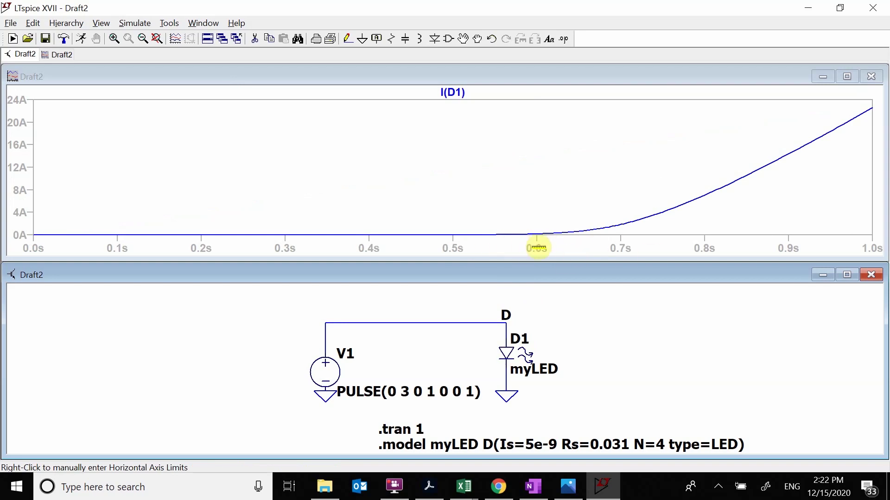
{"action": "right_click", "coordinate": [538, 247]}
{"action": "double_click", "coordinate": [374, 213]}
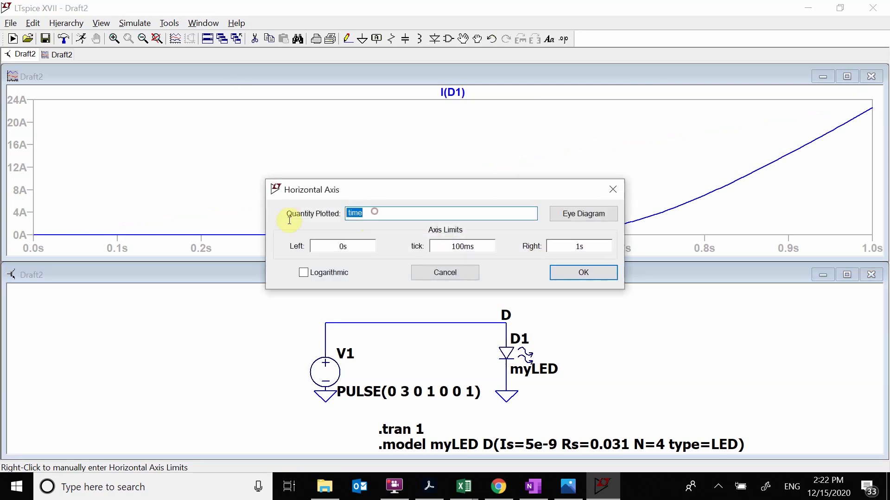
{"action": "type", "text": "V(D"}
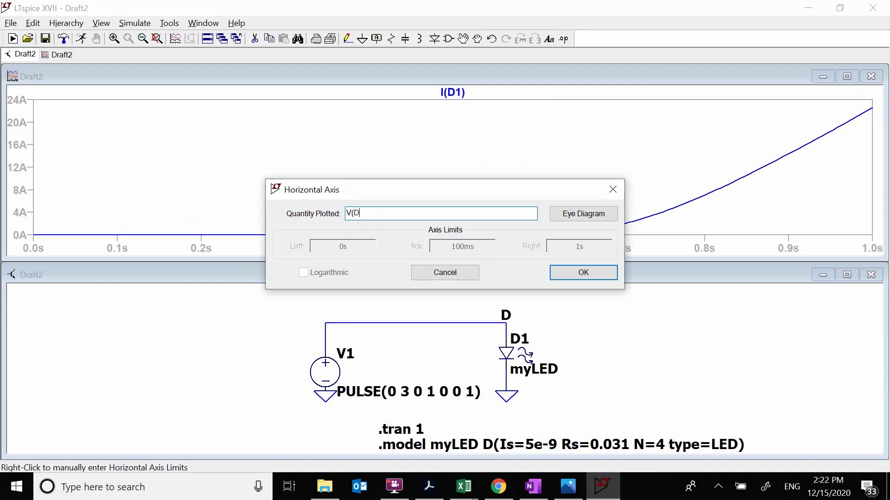
{"action": "key", "text": "Return"}
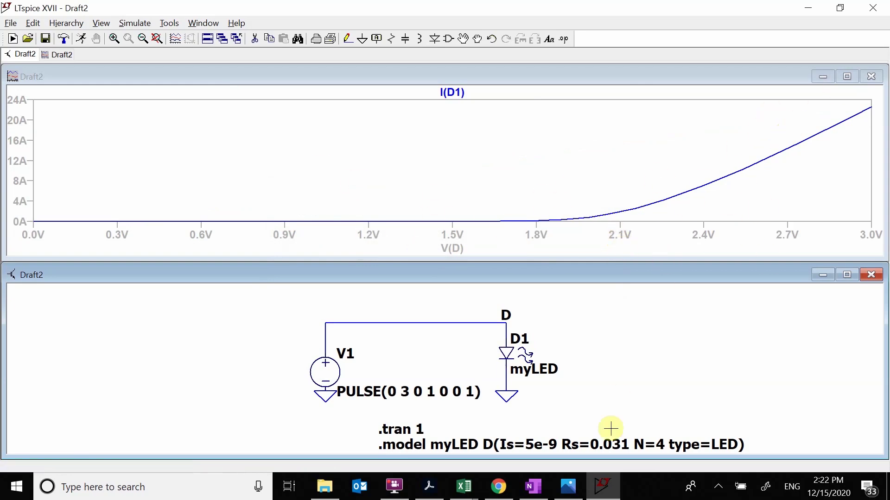
Step: After checking the datasheet, raise V1's on-voltage to 4 V and rerun the simulation
{"action": "left_click", "coordinate": [428, 487]}
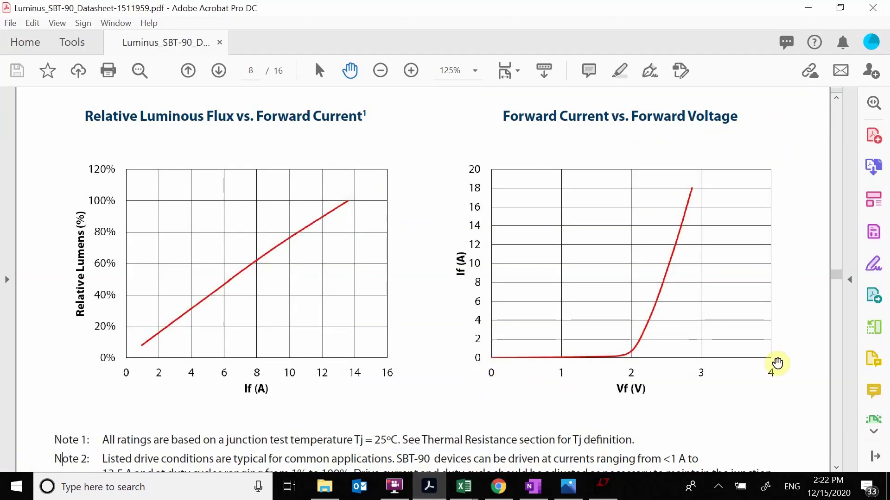
{"action": "left_click", "coordinate": [606, 487]}
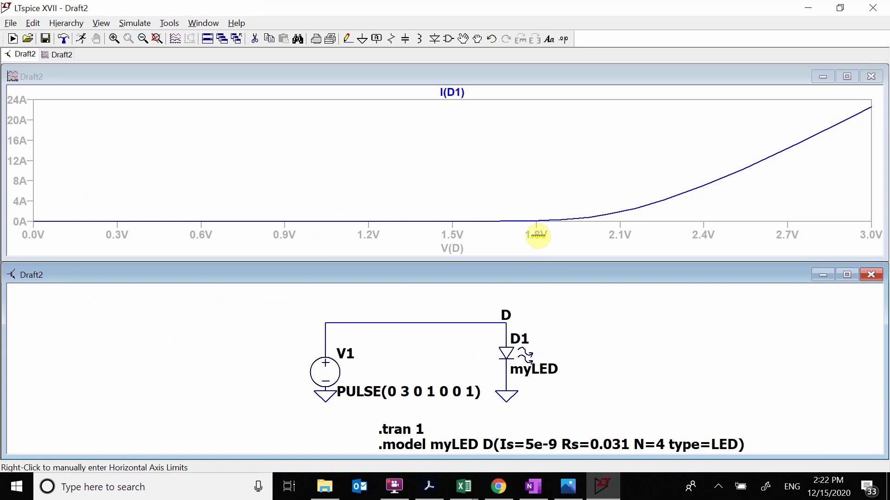
{"action": "right_click", "coordinate": [325, 373]}
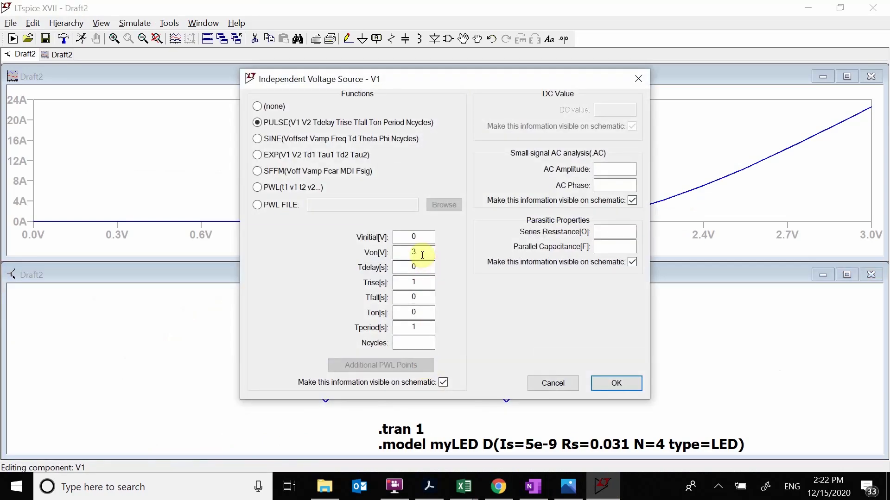
{"action": "left_click_drag", "start_coordinate": [421, 254], "coordinate": [395, 253]}
{"action": "type", "text": "4"}
{"action": "key", "text": "Return"}
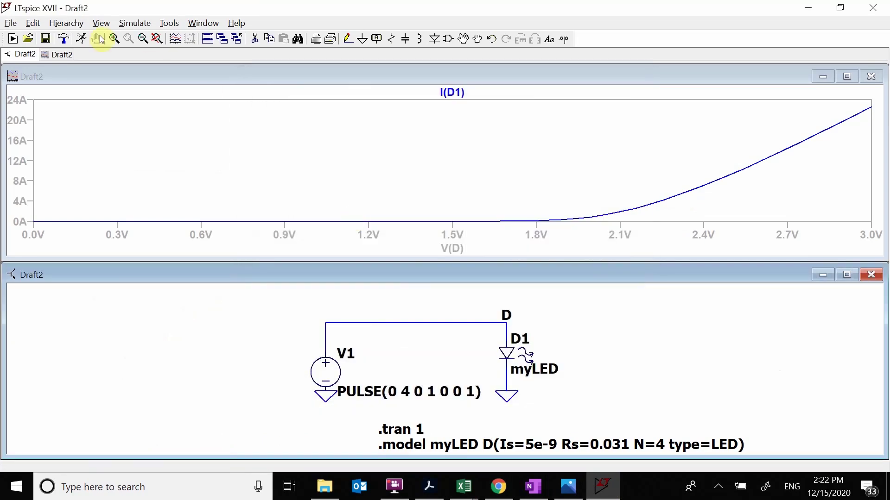
{"action": "left_click", "coordinate": [65, 43]}
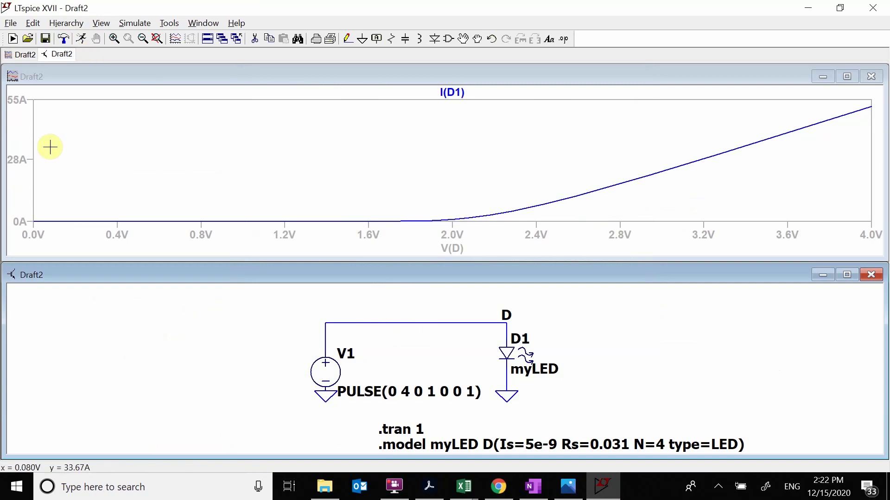
Step: Cap the current axis top at 20 A and enlarge the plot to fill the workspace
{"action": "right_click", "coordinate": [16, 158]}
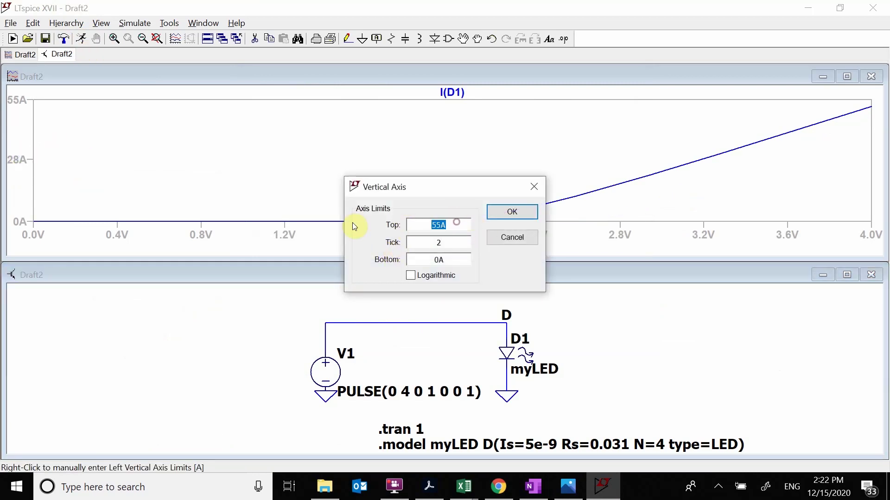
{"action": "type", "text": "20"}
{"action": "key", "text": "Return"}
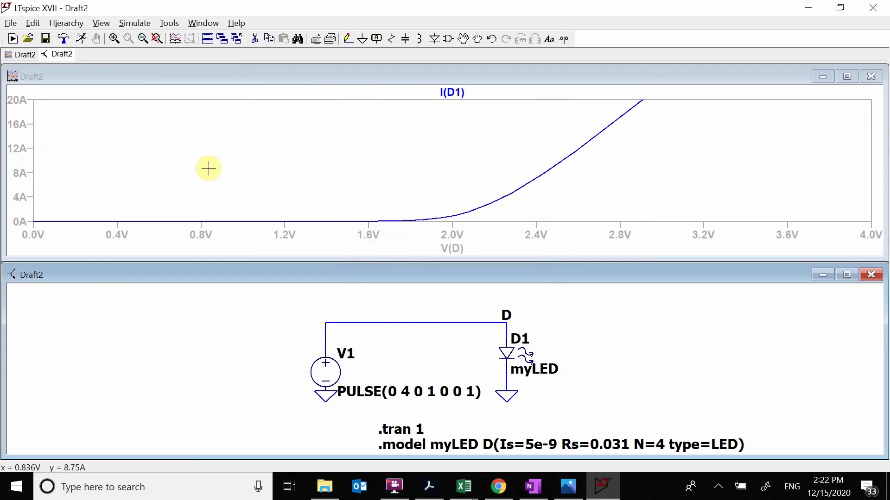
{"action": "left_click", "coordinate": [830, 163]}
{"action": "left_click", "coordinate": [847, 76]}
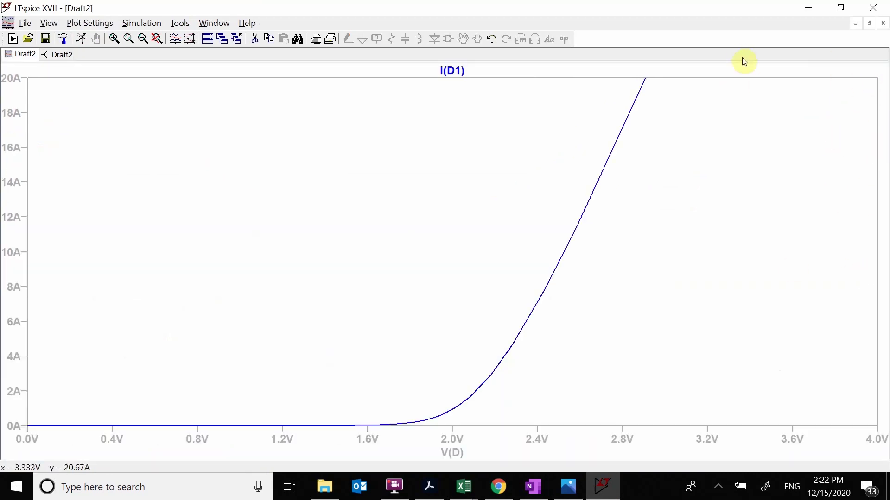
Step: Compare the plot with the datasheet curve, then maximize the I(D1) plot again
{"action": "left_click", "coordinate": [871, 24]}
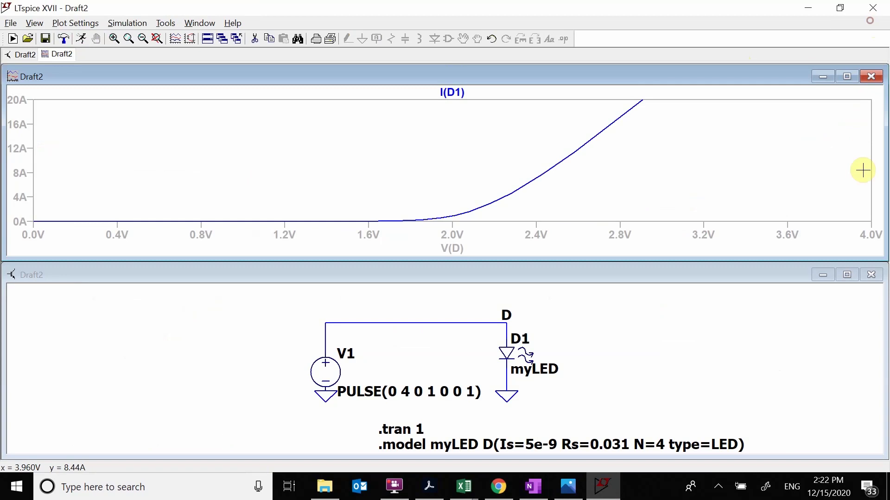
{"action": "left_click_drag", "start_coordinate": [880, 220], "coordinate": [333, 235]}
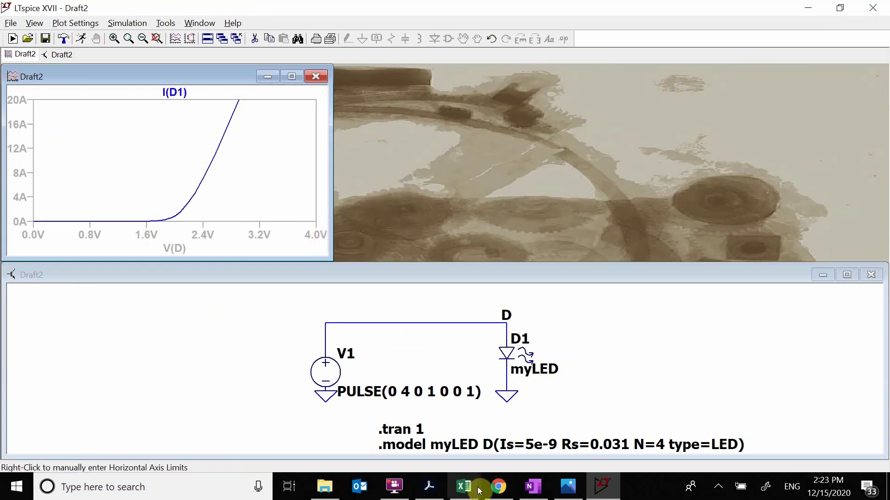
{"action": "left_click", "coordinate": [429, 487]}
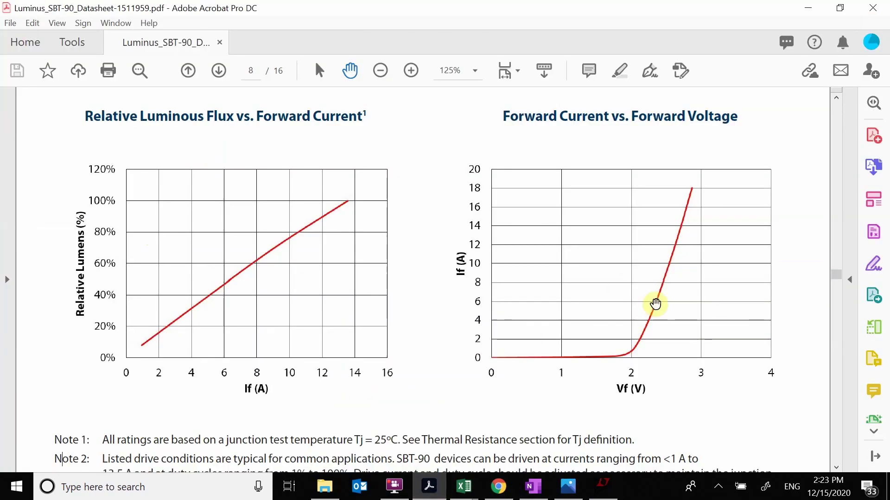
{"action": "left_click", "coordinate": [812, 16]}
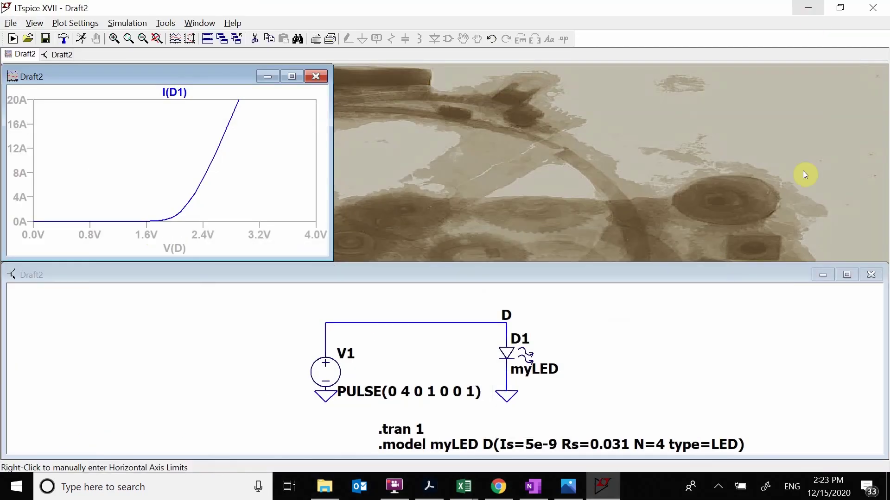
{"action": "left_click", "coordinate": [292, 77]}
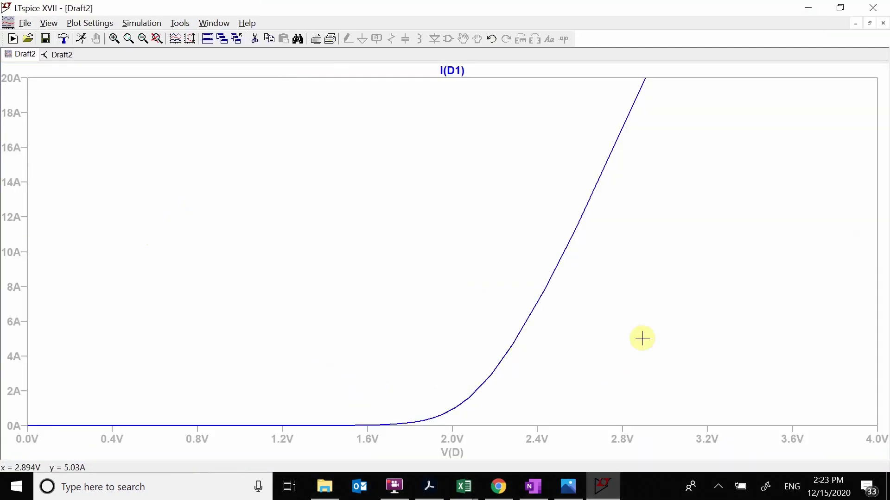